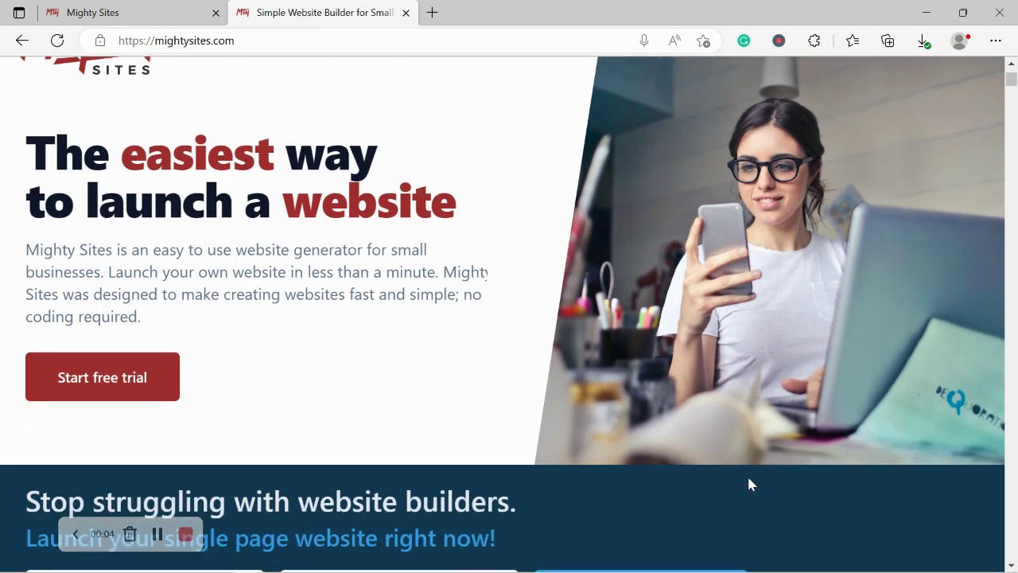
- Scroll through the open page and clear an accidentally selected heading
{"action": "scroll", "coordinate": [750, 480], "scroll_direction": "down", "scroll_amount": 5}
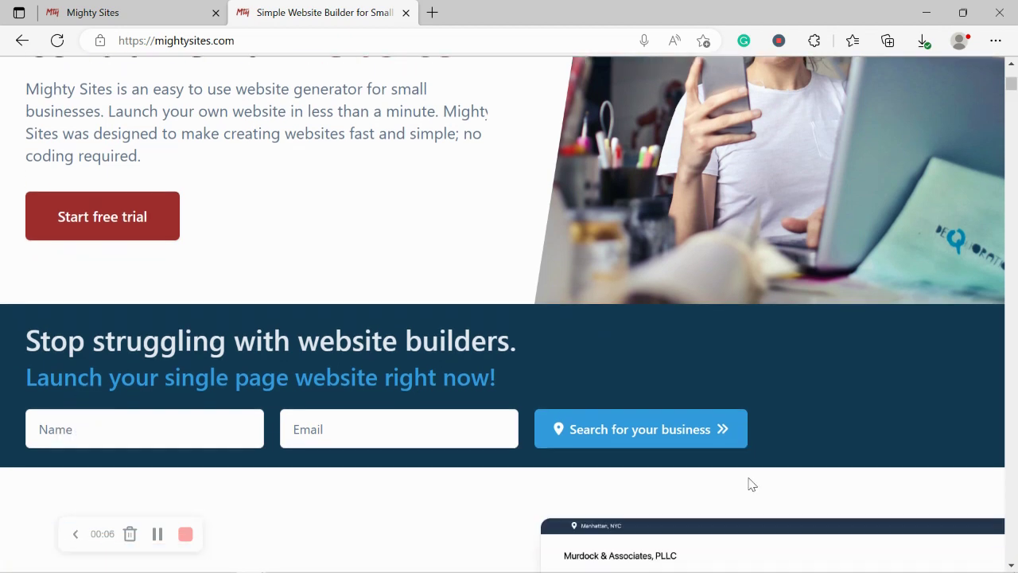
{"action": "scroll", "coordinate": [750, 484], "scroll_direction": "down", "scroll_amount": 5}
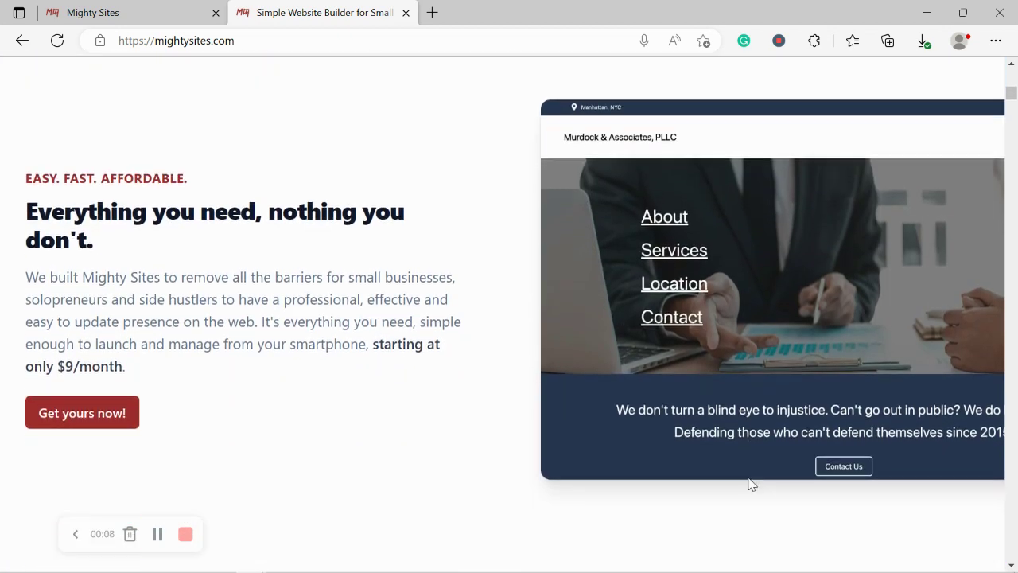
{"action": "scroll", "coordinate": [749, 483], "scroll_direction": "down", "scroll_amount": 4}
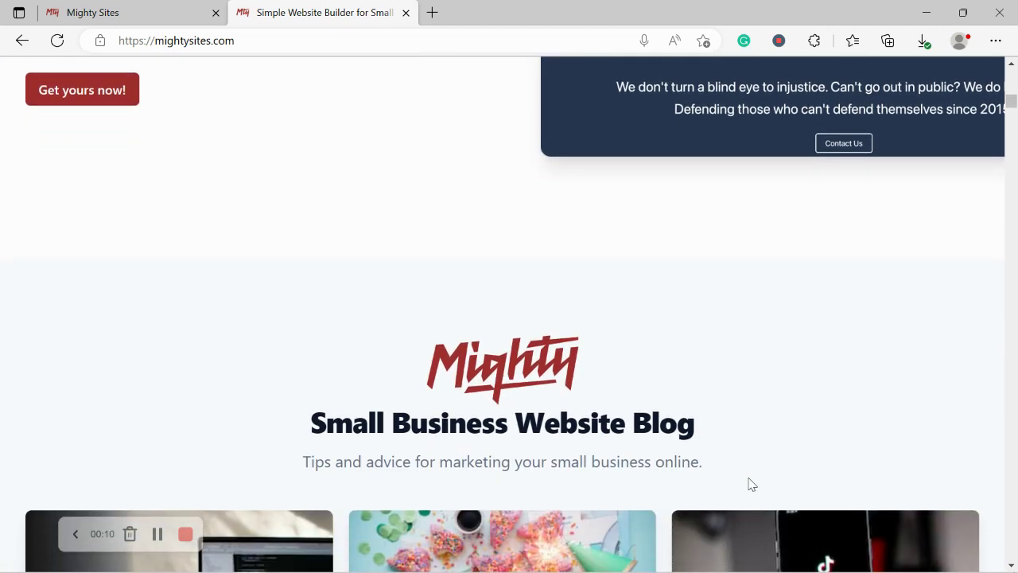
{"action": "scroll", "coordinate": [749, 484], "scroll_direction": "down", "scroll_amount": 4}
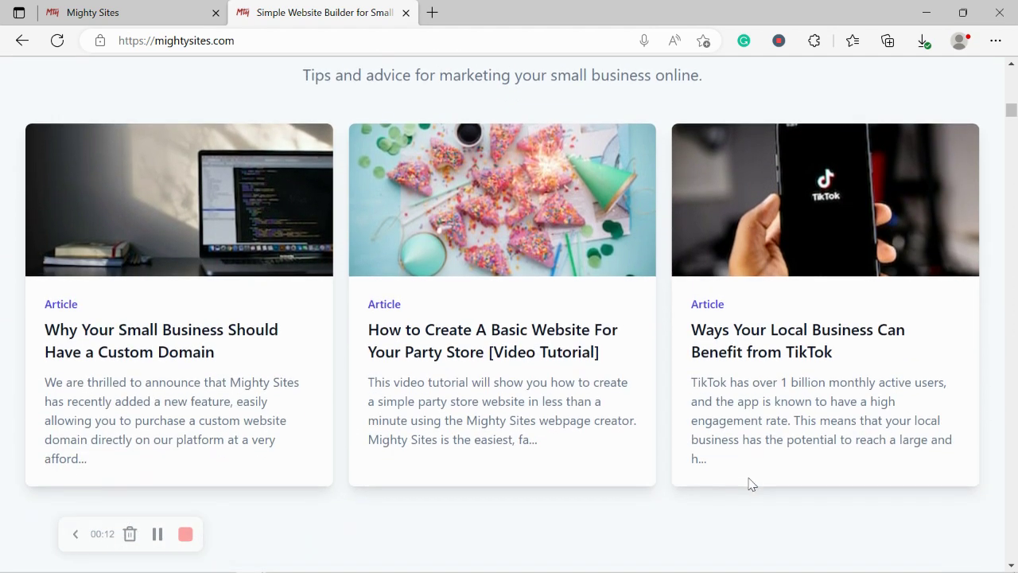
{"action": "scroll", "coordinate": [750, 484], "scroll_direction": "down", "scroll_amount": 4}
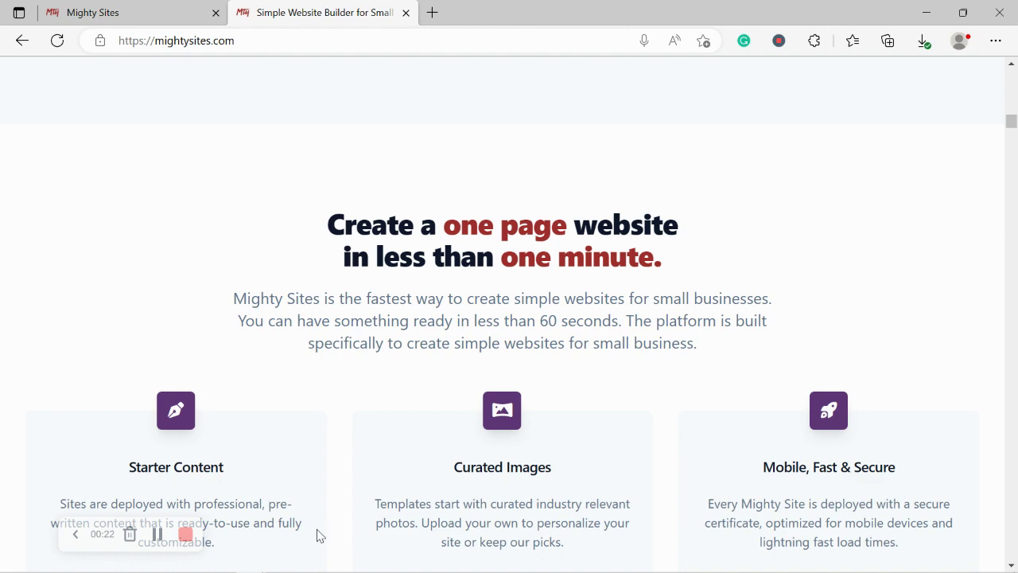
{"action": "left_click_drag", "start_coordinate": [400, 265], "coordinate": [750, 257]}
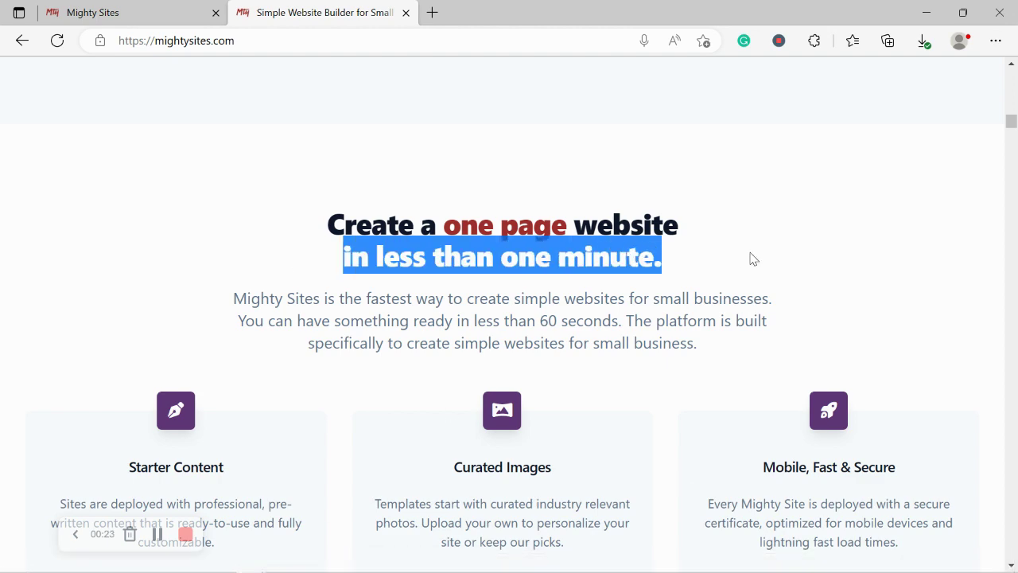
{"action": "left_click", "coordinate": [374, 309]}
{"action": "scroll", "coordinate": [373, 308], "scroll_direction": "up", "scroll_amount": 1}
{"action": "scroll", "coordinate": [373, 310], "scroll_direction": "up", "scroll_amount": 5}
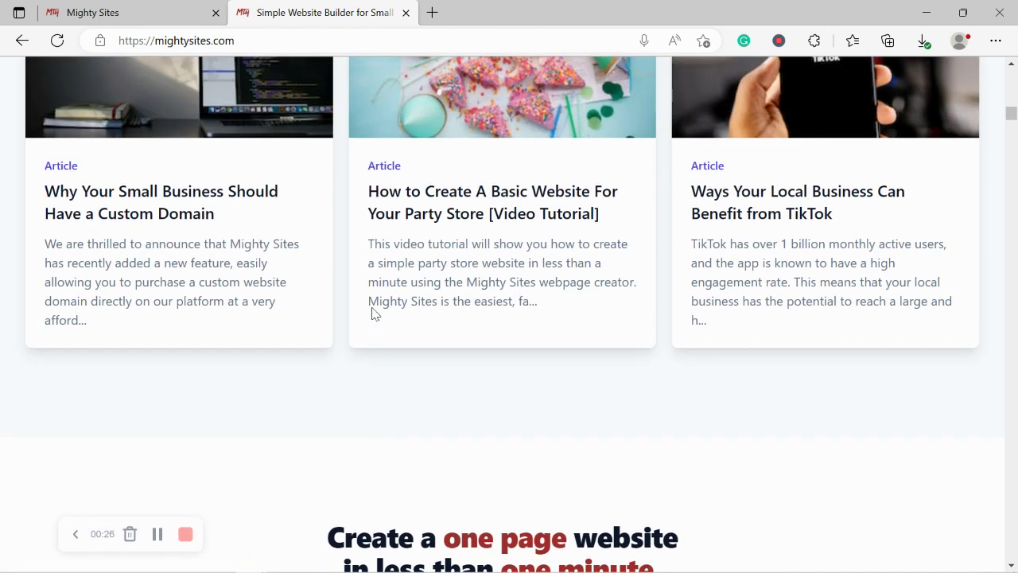
{"action": "scroll", "coordinate": [374, 314], "scroll_direction": "up", "scroll_amount": 5}
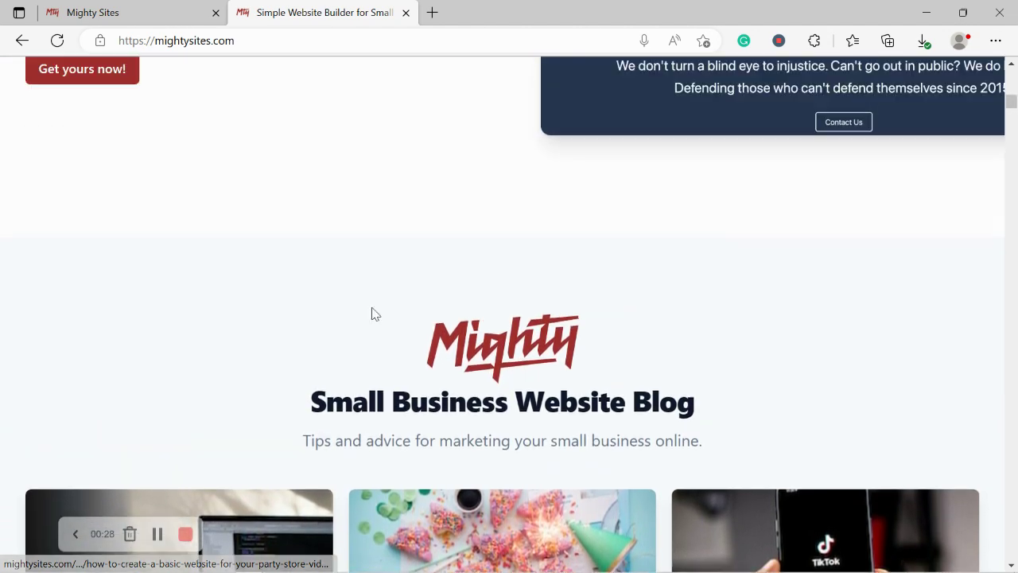
{"action": "scroll", "coordinate": [375, 313], "scroll_direction": "up", "scroll_amount": 4}
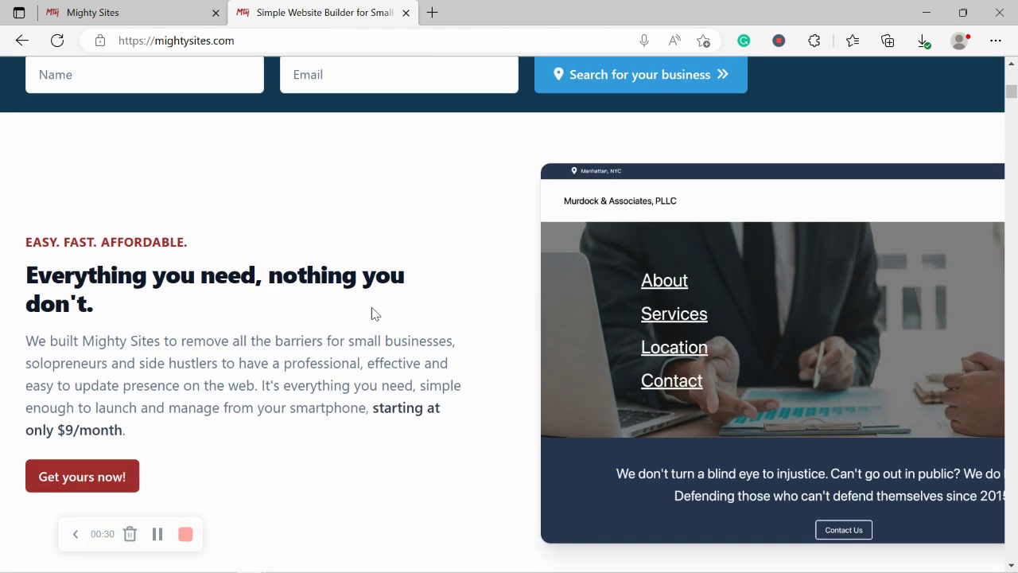
{"action": "scroll", "coordinate": [375, 313], "scroll_direction": "up", "scroll_amount": 4}
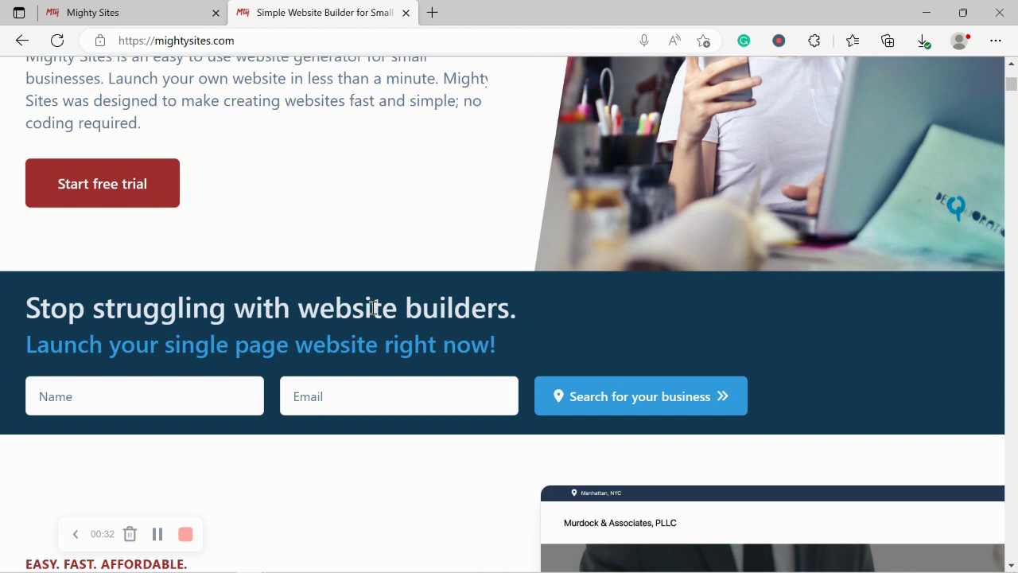
{"action": "scroll", "coordinate": [375, 314], "scroll_direction": "up", "scroll_amount": 3}
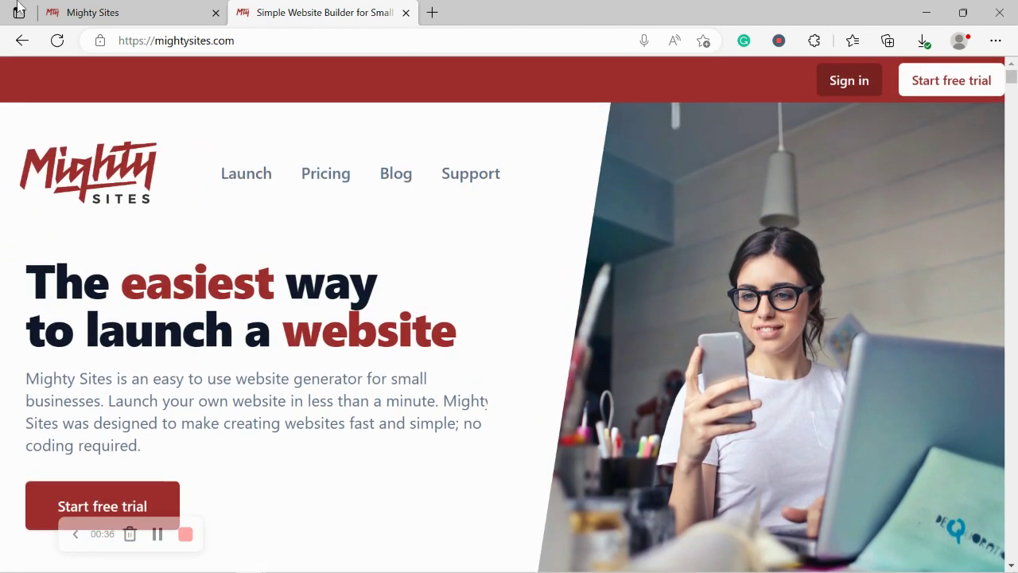
- Switch to the site builder, browse the market tiles, and search markets for 'potte'
{"action": "left_click", "coordinate": [115, 9]}
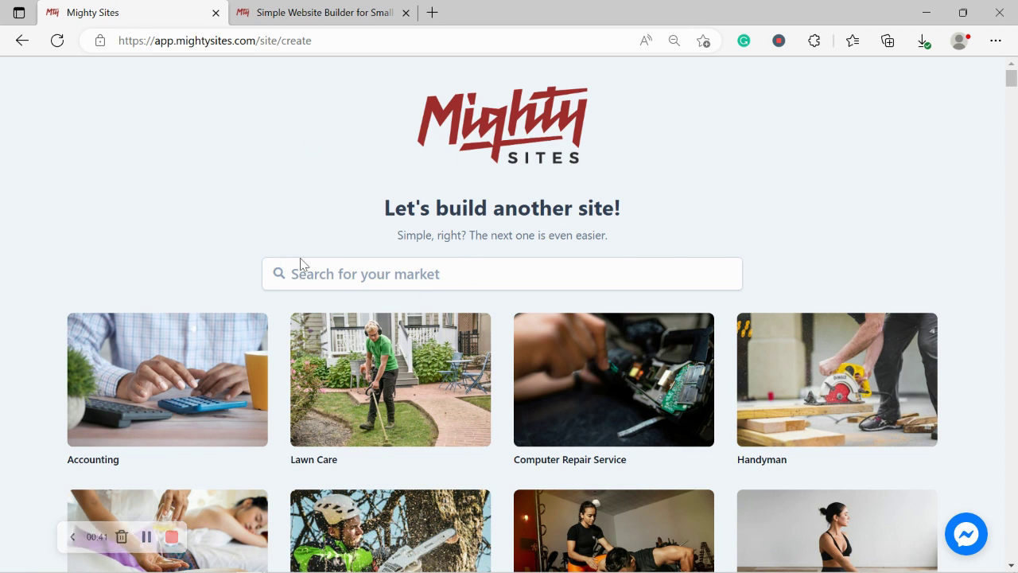
{"action": "scroll", "coordinate": [159, 279], "scroll_direction": "down", "scroll_amount": 4}
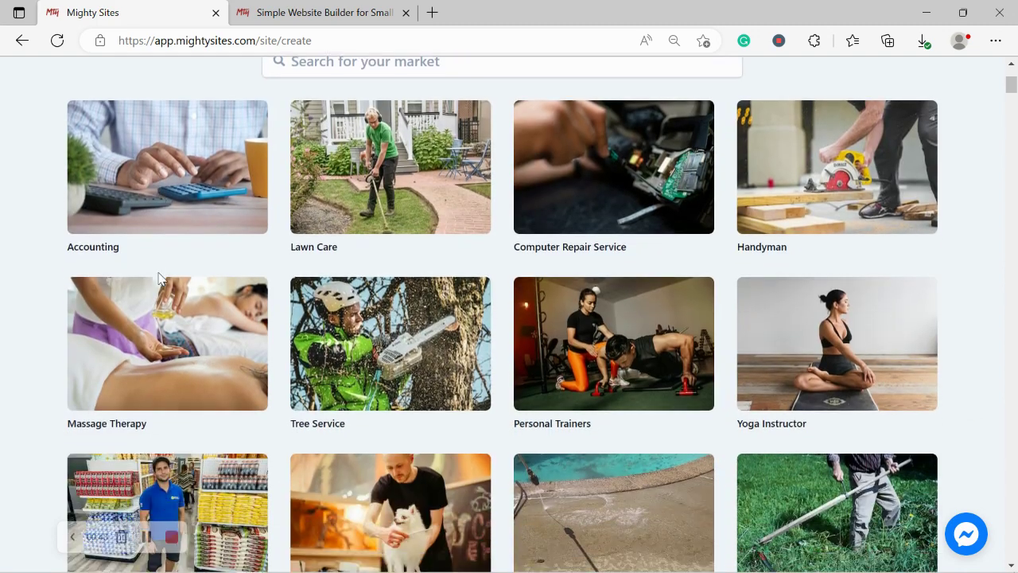
{"action": "scroll", "coordinate": [159, 278], "scroll_direction": "down", "scroll_amount": 4}
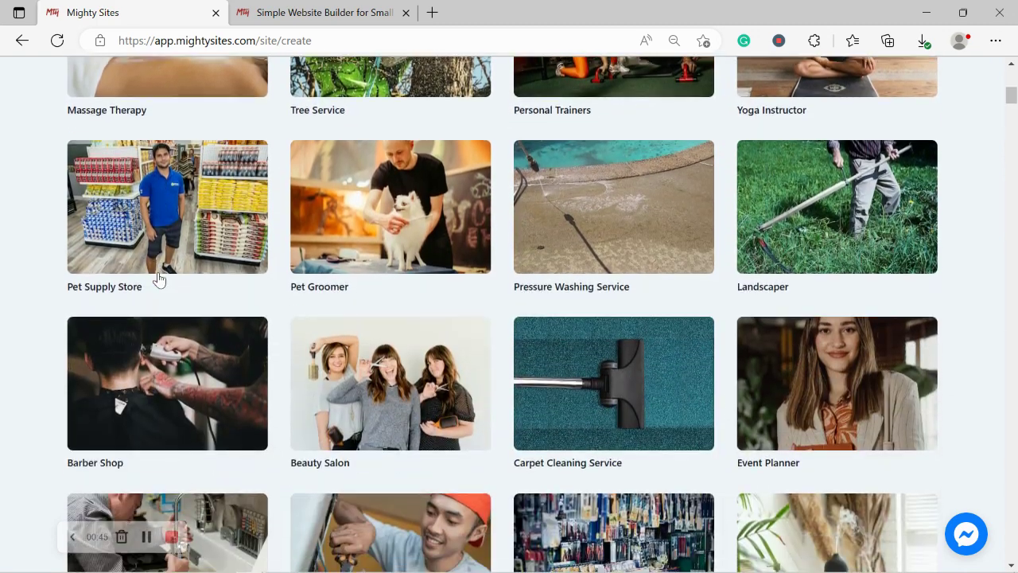
{"action": "scroll", "coordinate": [159, 278], "scroll_direction": "down", "scroll_amount": 4}
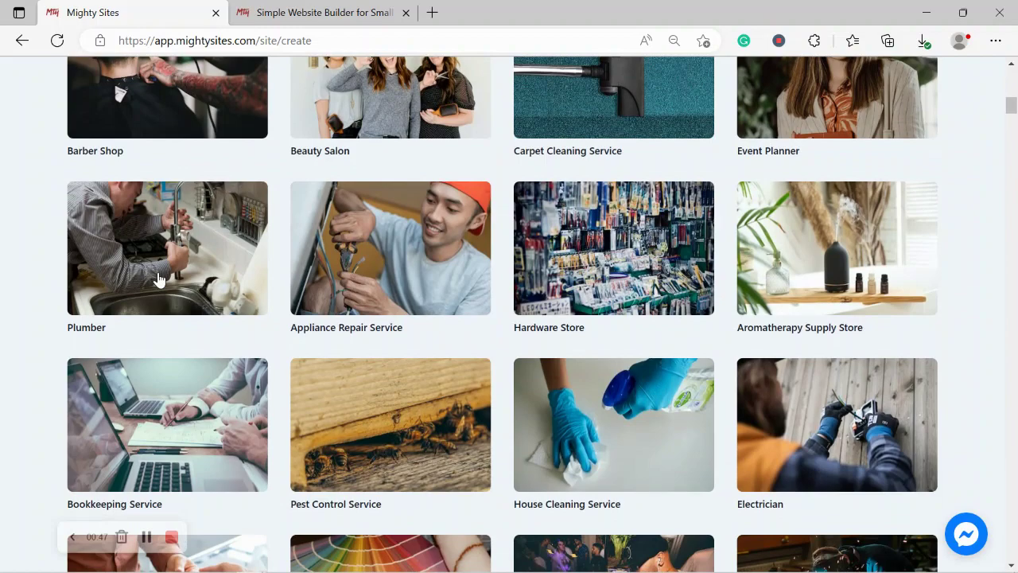
{"action": "scroll", "coordinate": [159, 278], "scroll_direction": "down", "scroll_amount": 2}
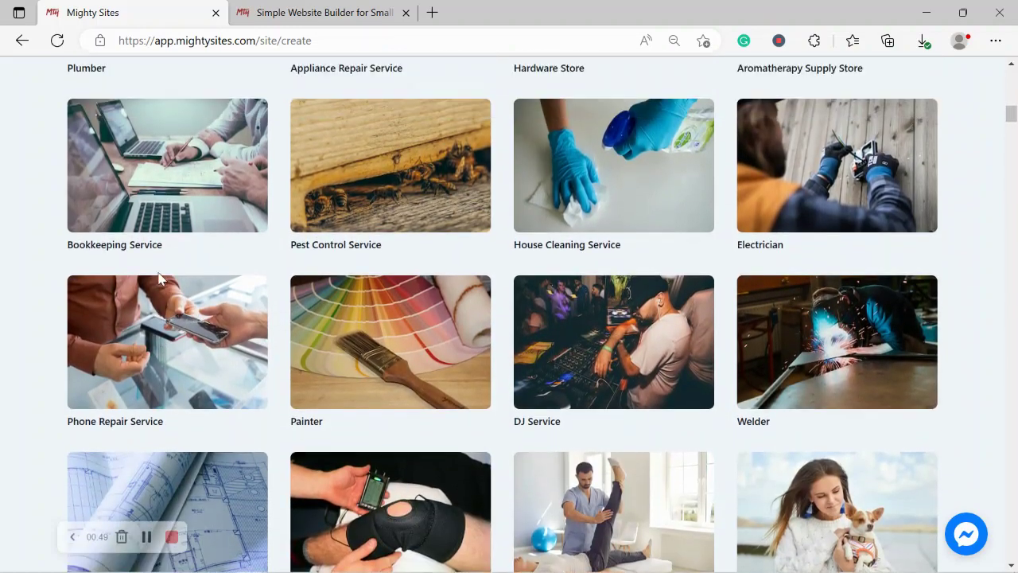
{"action": "scroll", "coordinate": [159, 279], "scroll_direction": "up", "scroll_amount": 1}
{"action": "scroll", "coordinate": [158, 279], "scroll_direction": "up", "scroll_amount": 5}
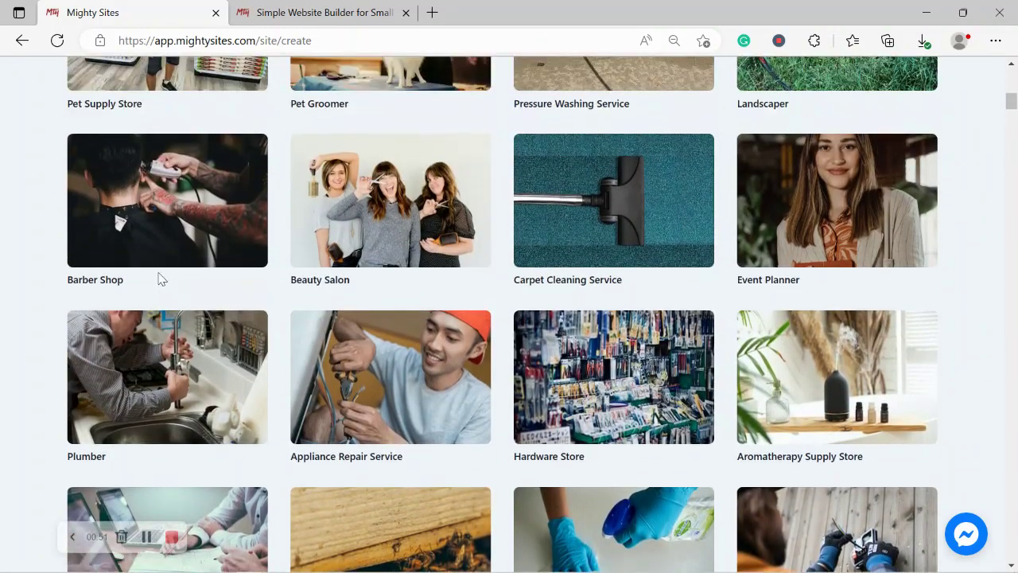
{"action": "scroll", "coordinate": [159, 278], "scroll_direction": "up", "scroll_amount": 6}
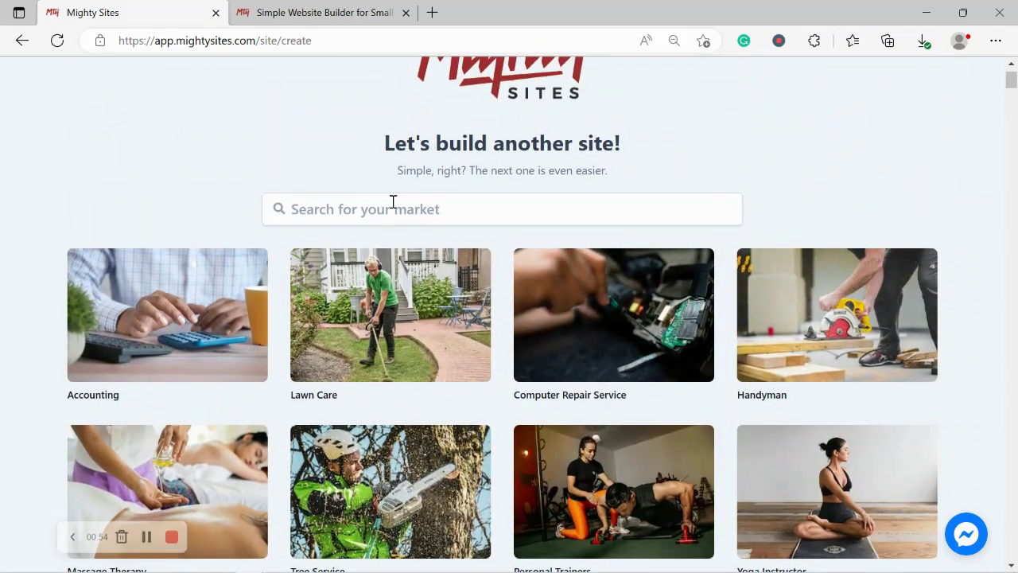
{"action": "left_click", "coordinate": [391, 200]}
{"action": "type", "text": "pott"}
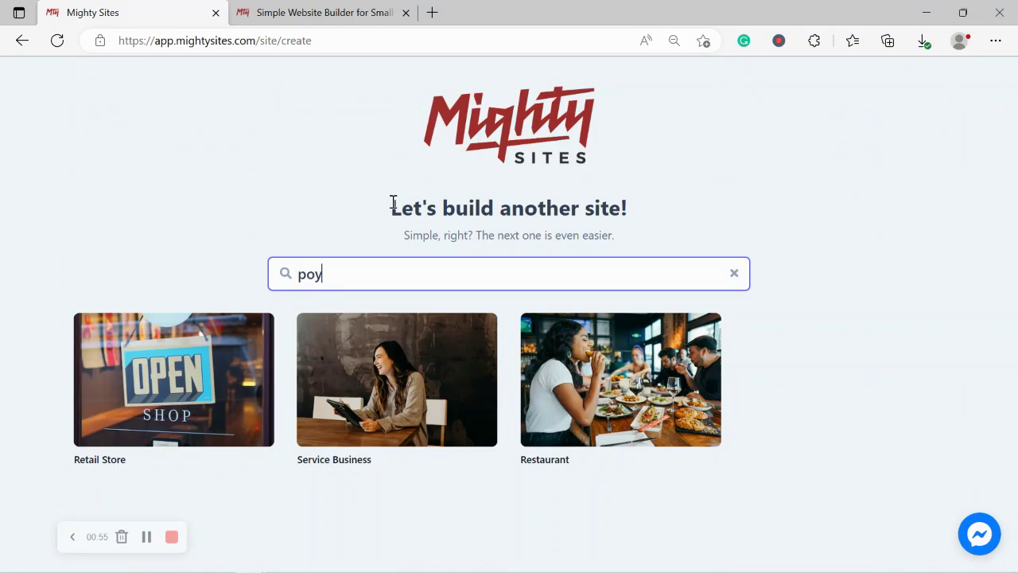
{"action": "type", "text": "e"}
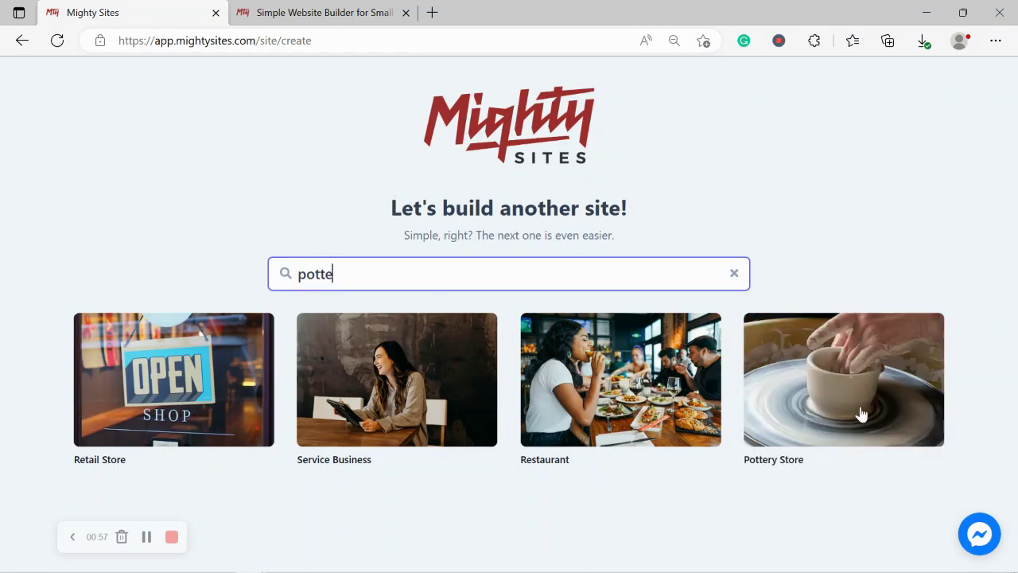
- Choose the Pottery Store market and enter company name 'Rochelle's Pottery Supplies'
{"action": "left_click", "coordinate": [861, 413]}
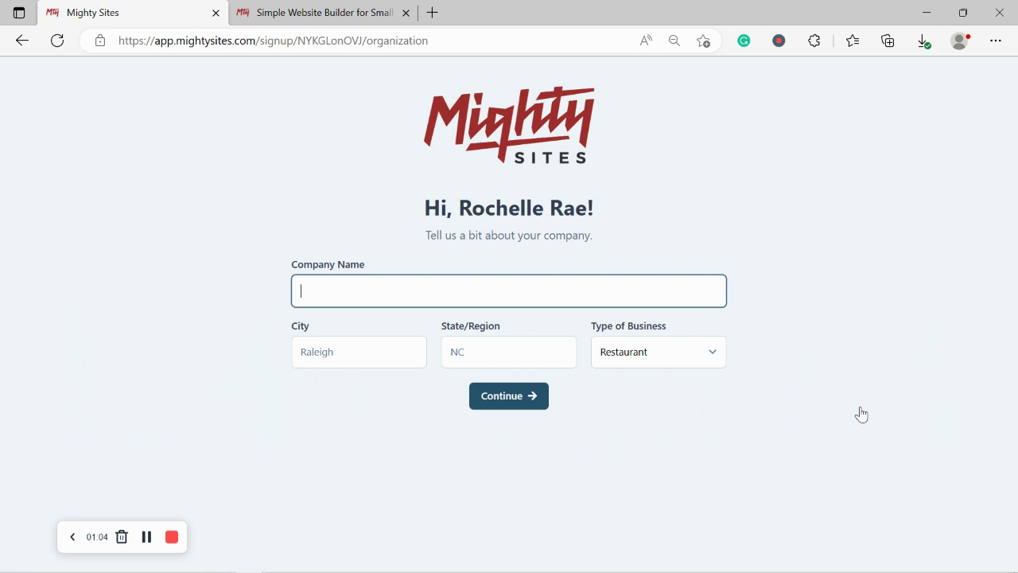
{"action": "key", "text": "Caps_Lock"}
{"action": "type", "text": "R"}
{"action": "key", "text": "Caps_Lock"}
{"action": "type", "text": "och"}
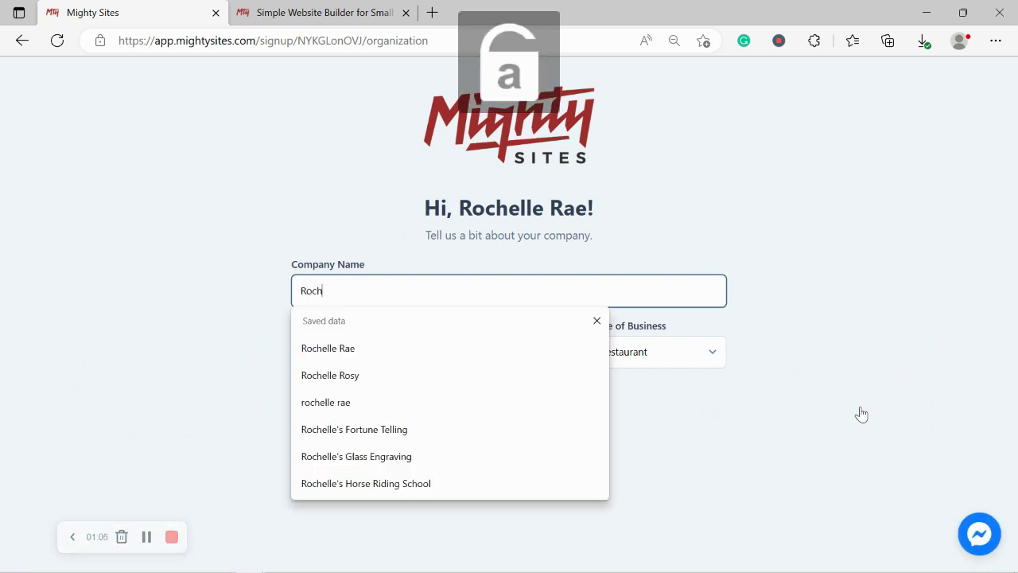
{"action": "type", "text": "elle's"}
{"action": "key", "text": "Caps_Lock"}
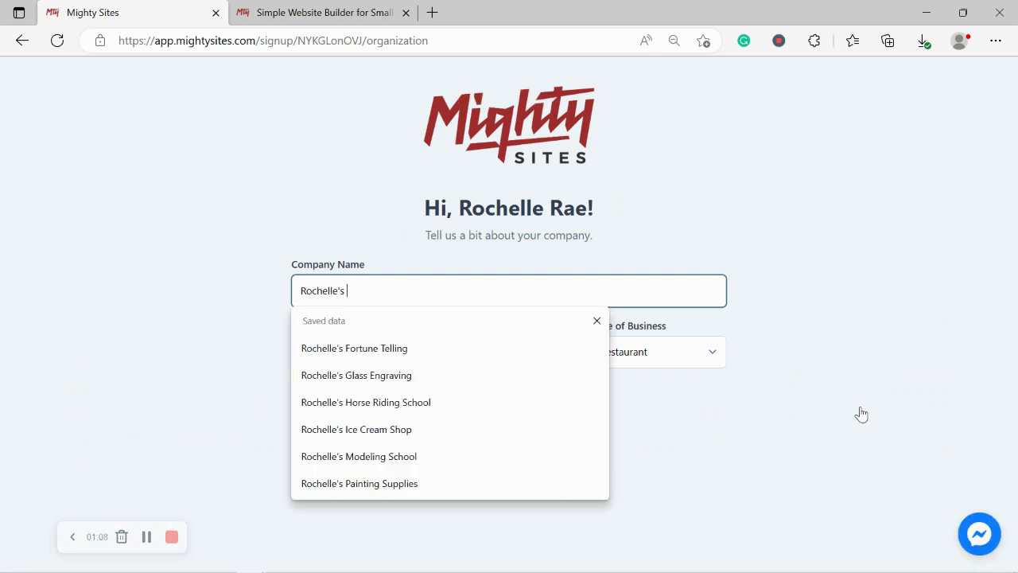
{"action": "type", "text": "P"}
{"action": "key", "text": "Caps_Lock"}
{"action": "type", "text": "ottery"}
{"action": "key", "text": "Caps_Lock"}
{"action": "type", "text": "S"}
{"action": "key", "text": "Caps_Lock"}
{"action": "type", "text": "u"}
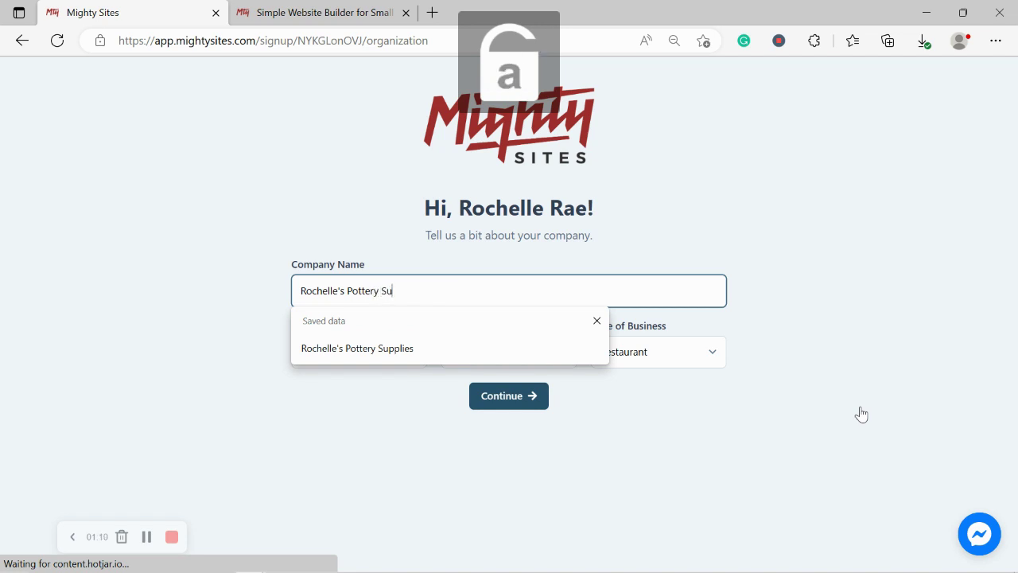
{"action": "type", "text": "pplies"}
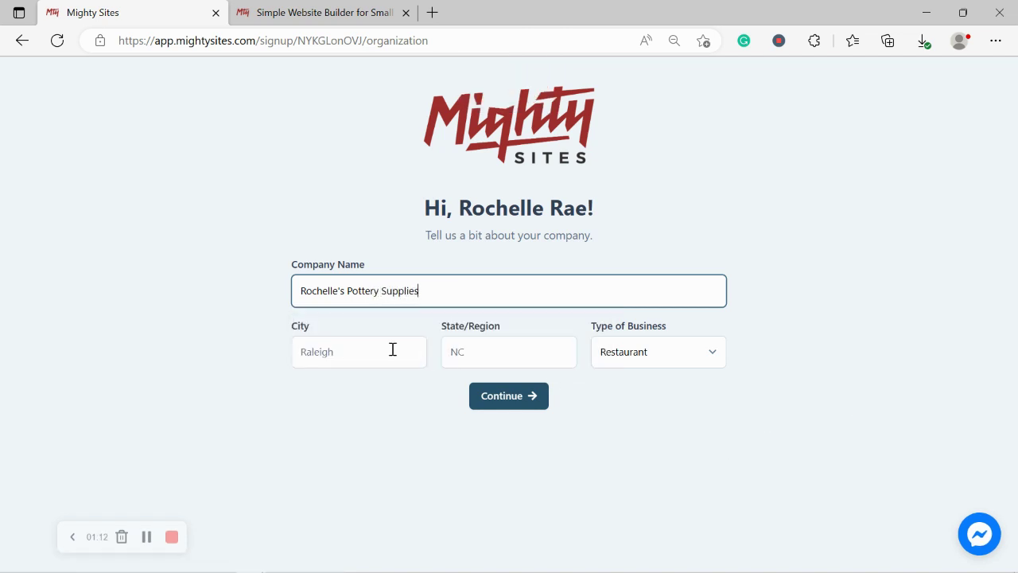
- Set city Denver, state Colorado, and business type Retail, then submit the details
{"action": "left_click", "coordinate": [392, 349]}
{"action": "key", "text": "Caps_Lock"}
{"action": "type", "text": "D"}
{"action": "key", "text": "Caps_Lock"}
{"action": "type", "text": "e"}
{"action": "left_click", "coordinate": [499, 351]}
{"action": "key", "text": "Caps_Lock"}
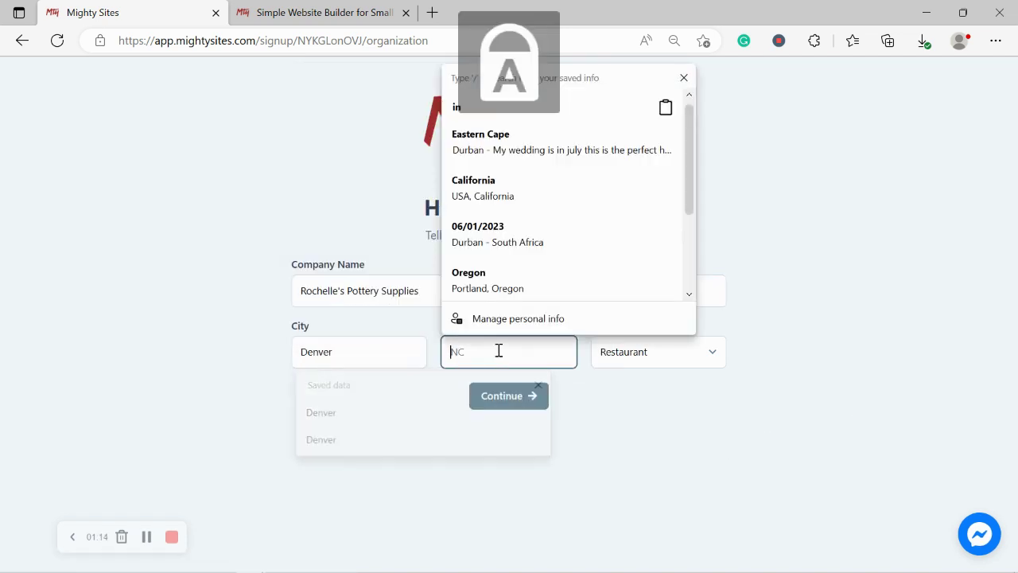
{"action": "type", "text": "C"}
{"action": "key", "text": "Caps_Lock"}
{"action": "type", "text": "olorado"}
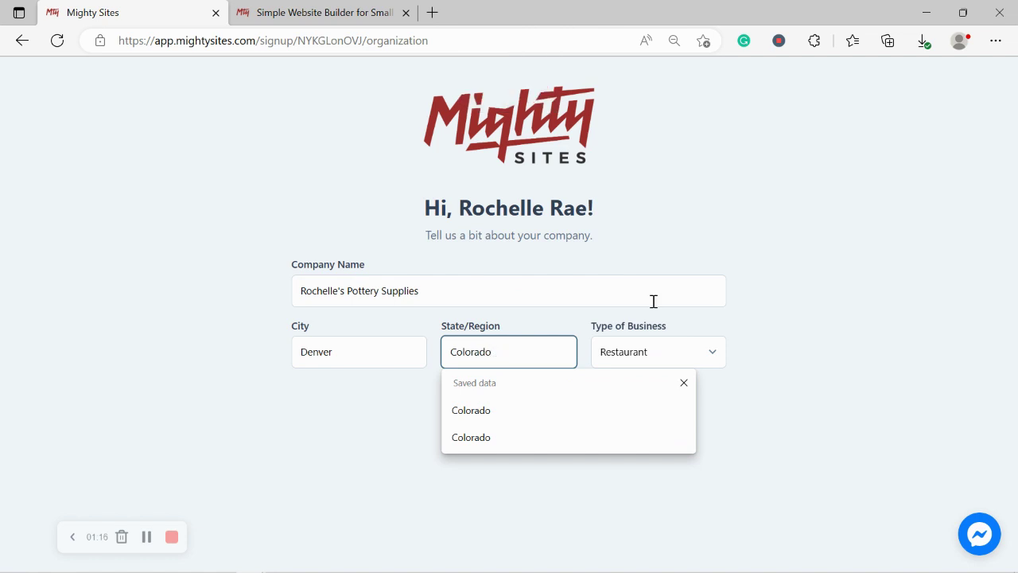
{"action": "left_click", "coordinate": [803, 307]}
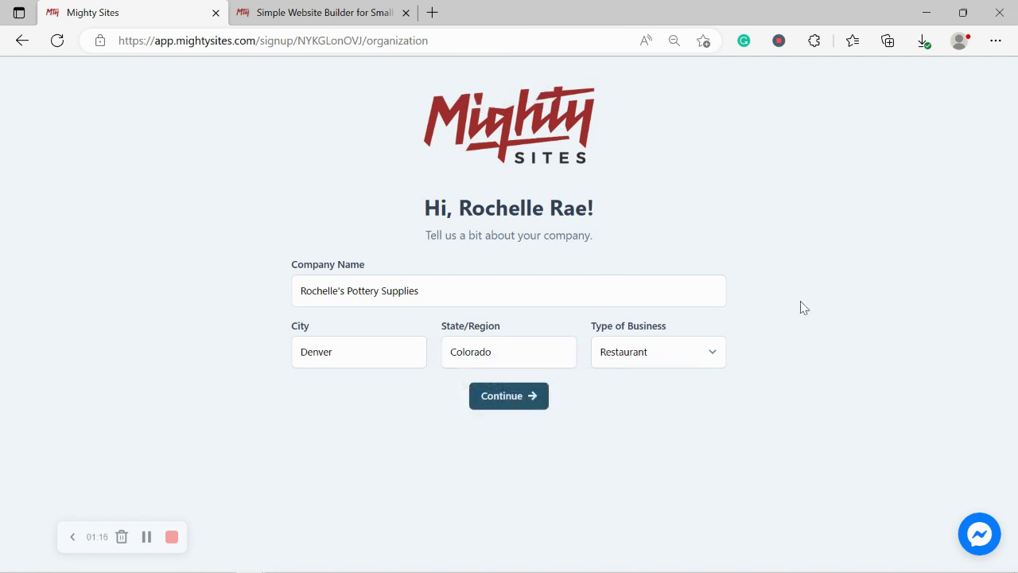
{"action": "left_click", "coordinate": [666, 358]}
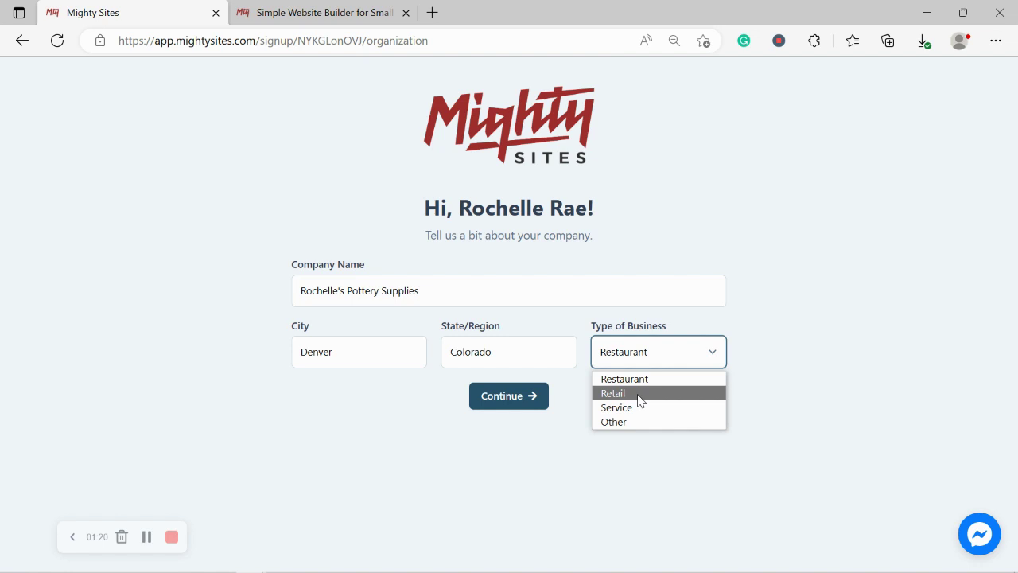
{"action": "left_click", "coordinate": [638, 392]}
{"action": "left_click", "coordinate": [514, 403]}
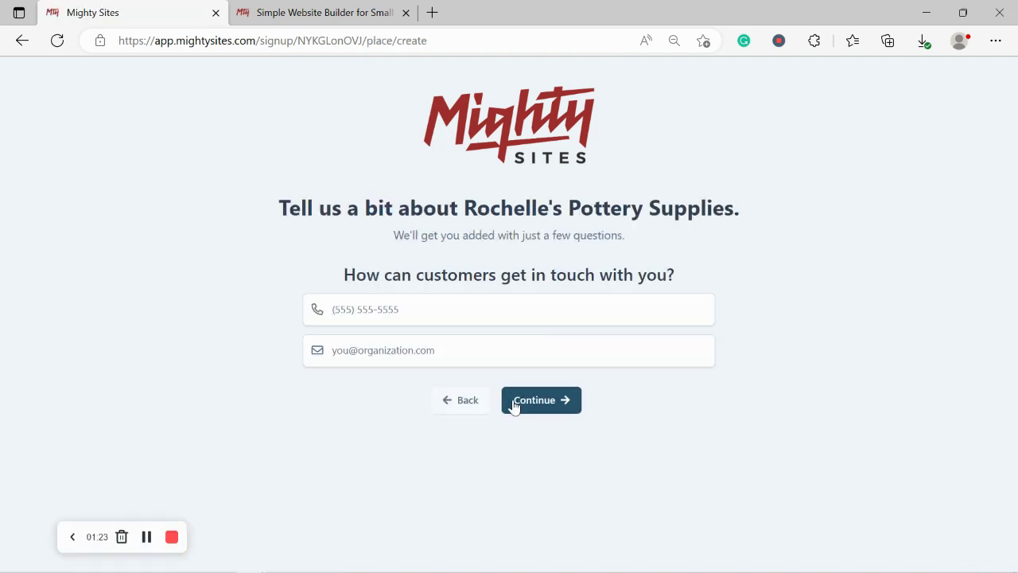
- Enter the business phone number and contact e-mail, then continue to the address step
{"action": "left_click", "coordinate": [405, 297]}
{"action": "type", "text": "575-49433"}
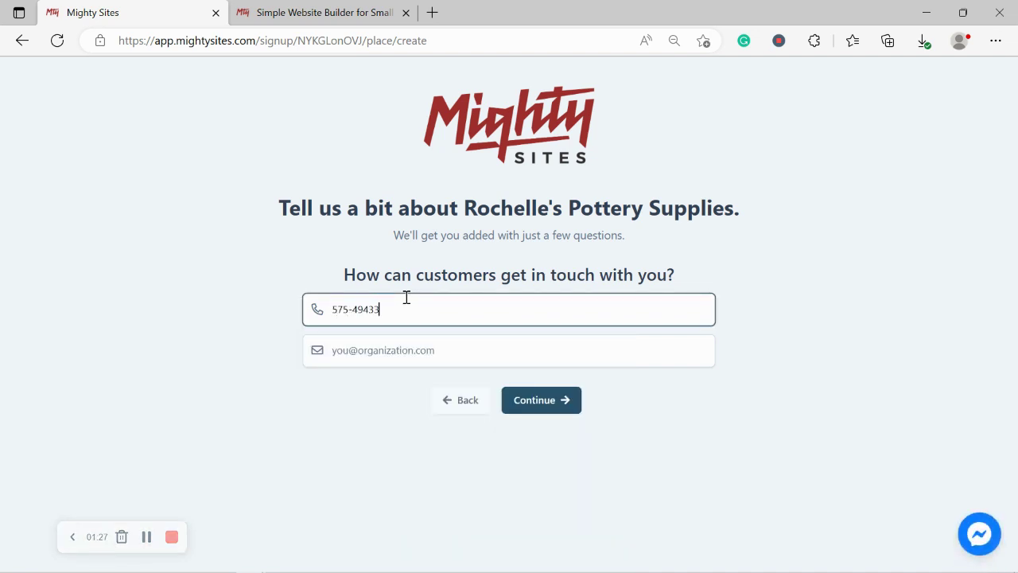
{"action": "left_click", "coordinate": [438, 354]}
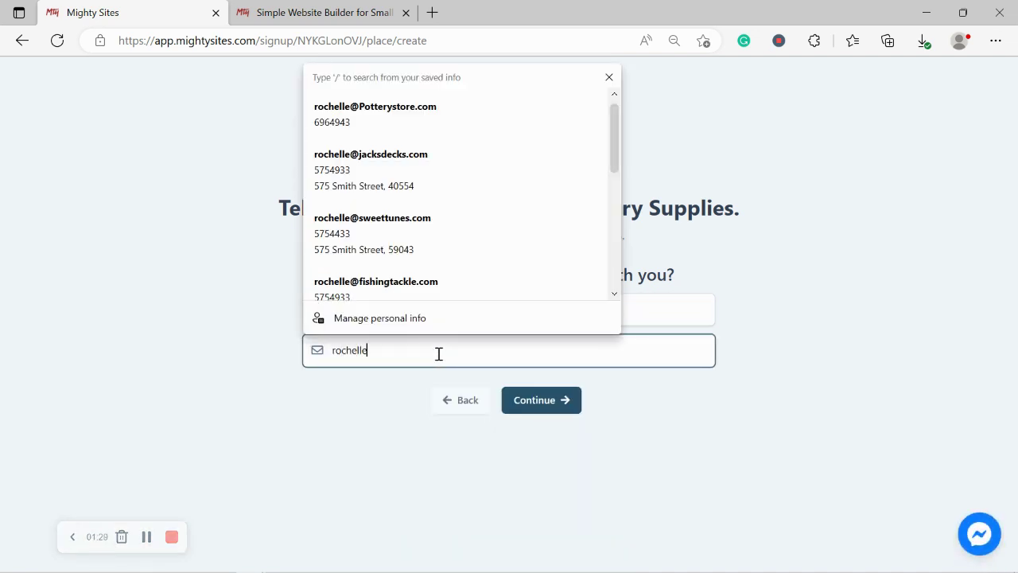
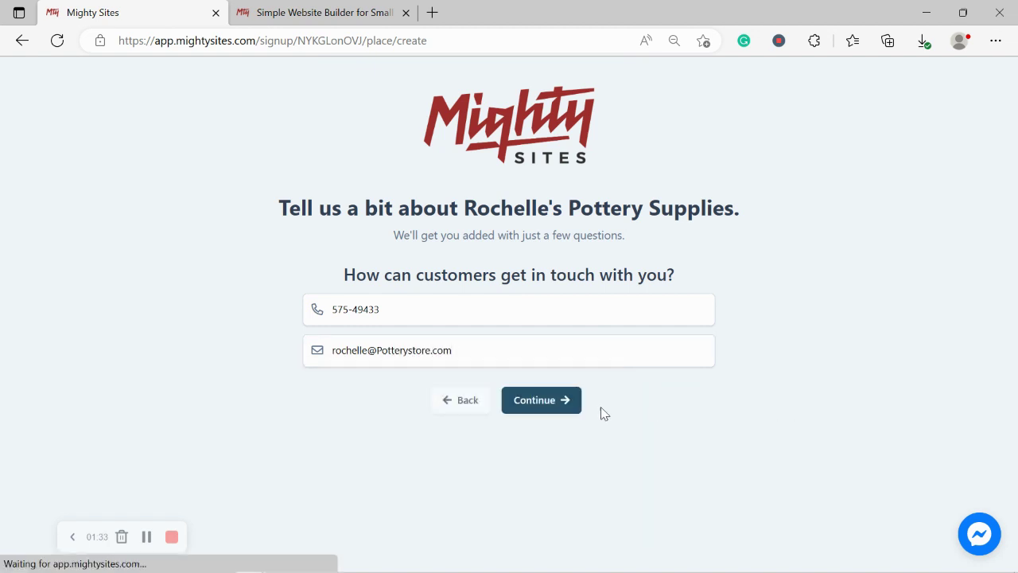
{"action": "left_click", "coordinate": [541, 405]}
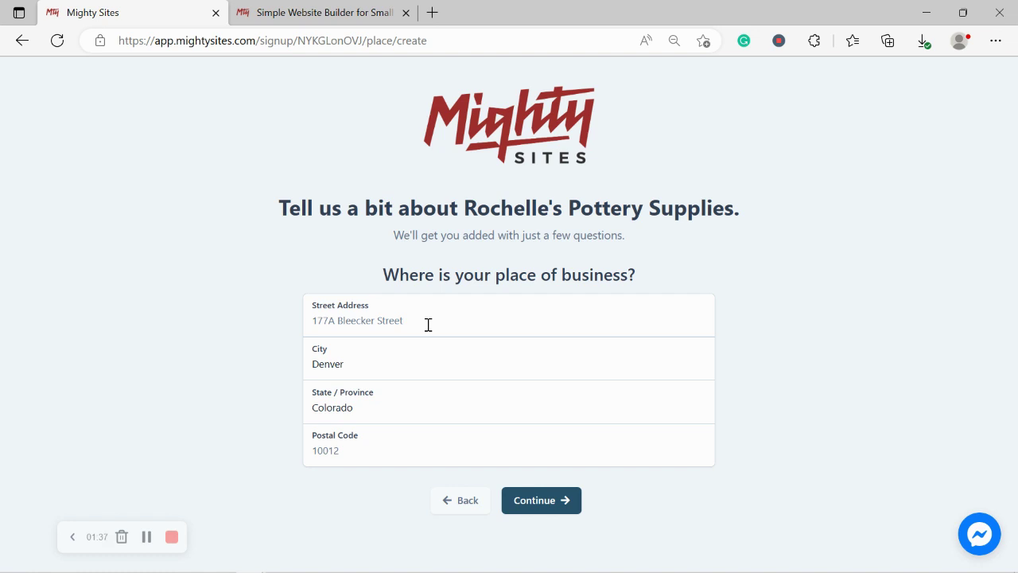
- Enter the store's street address and move to the postal code field
{"action": "left_click", "coordinate": [428, 325]}
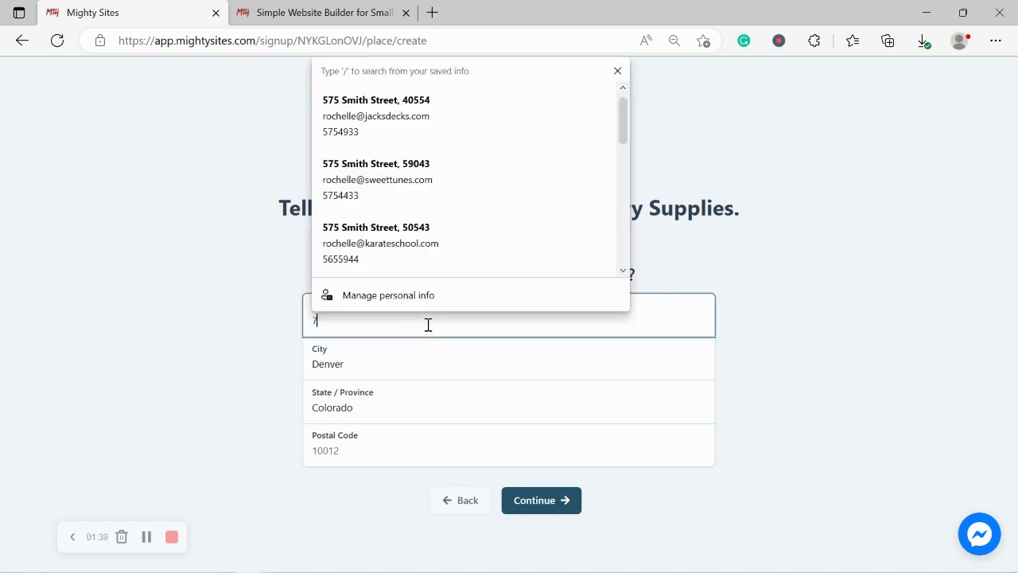
{"action": "key", "text": "Caps_Lock"}
{"action": "key", "text": "Caps_Lock"}
{"action": "key", "text": "Caps_Lock"}
{"action": "key", "text": "Caps_Lock"}
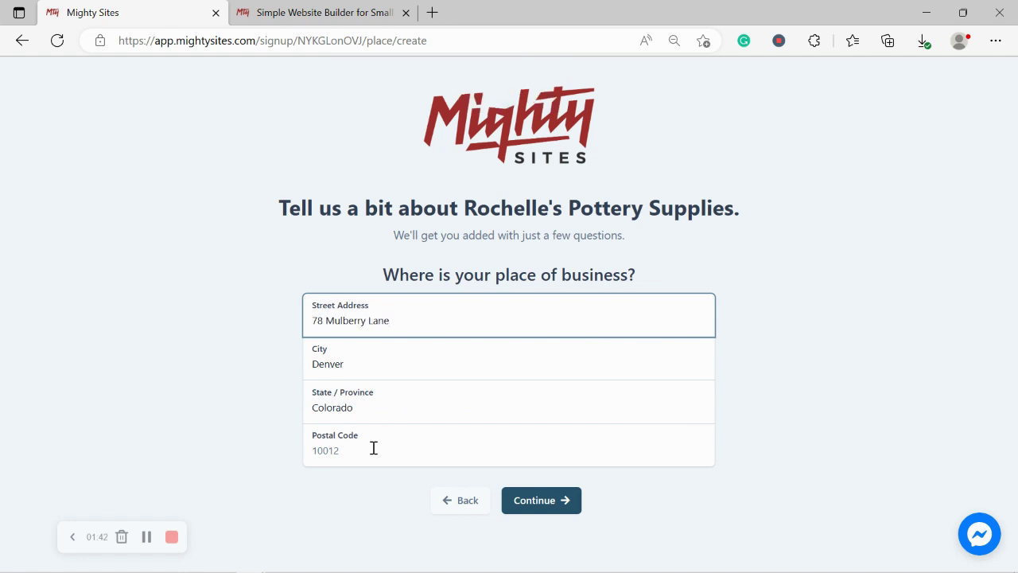
{"action": "left_click", "coordinate": [373, 448]}
- Finish the postal code, submit the address, and set Monday hours to 9:00 AM–5:00 PM
{"action": "type", "text": "40543"}
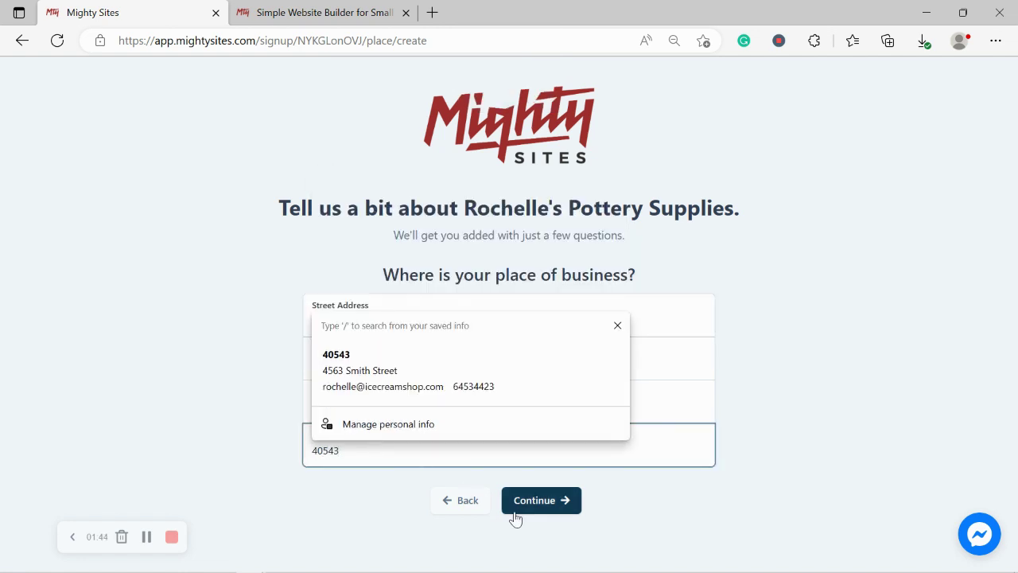
{"action": "left_click", "coordinate": [516, 511]}
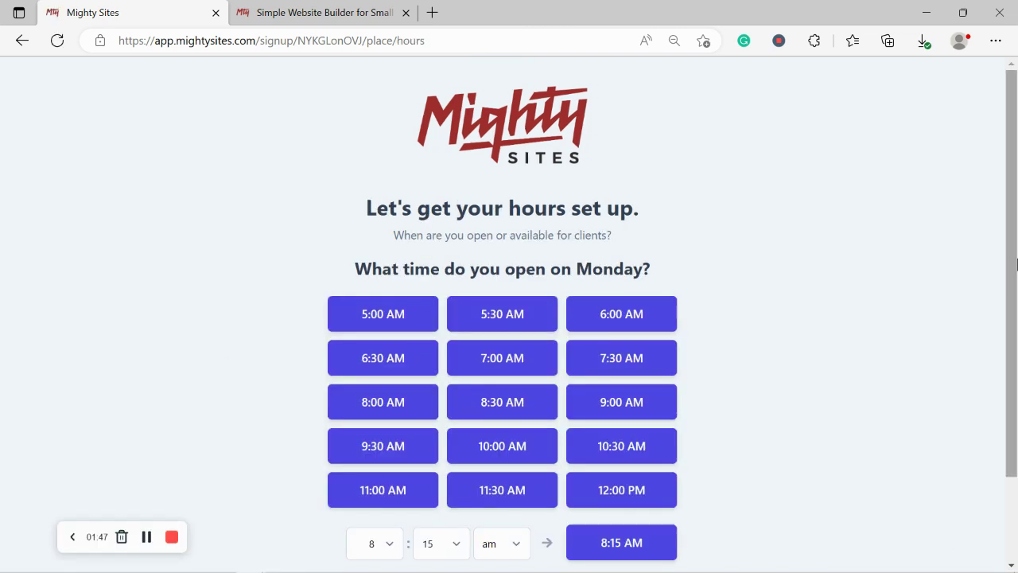
{"action": "left_click_drag", "start_coordinate": [1017, 265], "coordinate": [1017, 322]}
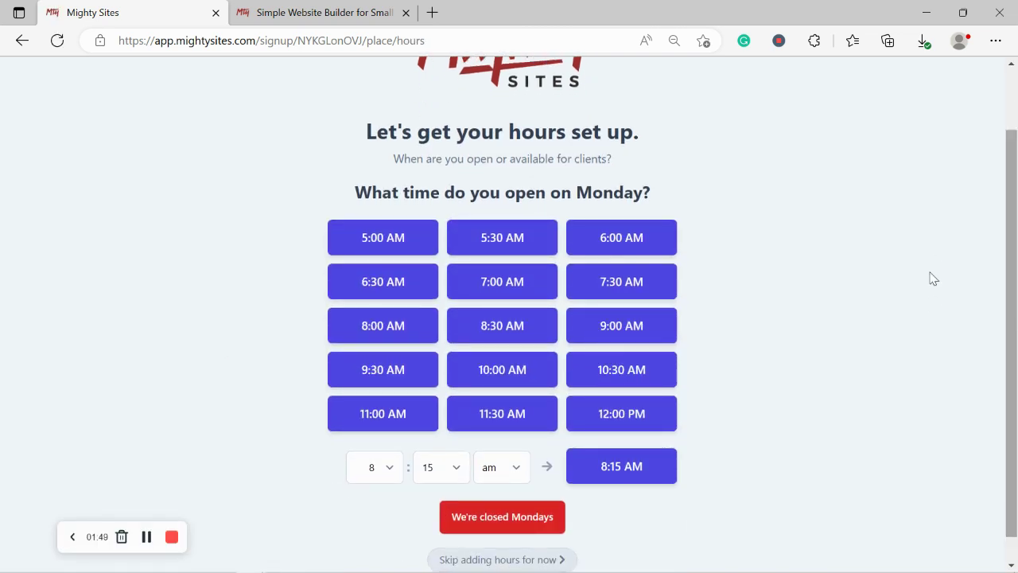
{"action": "left_click", "coordinate": [588, 315]}
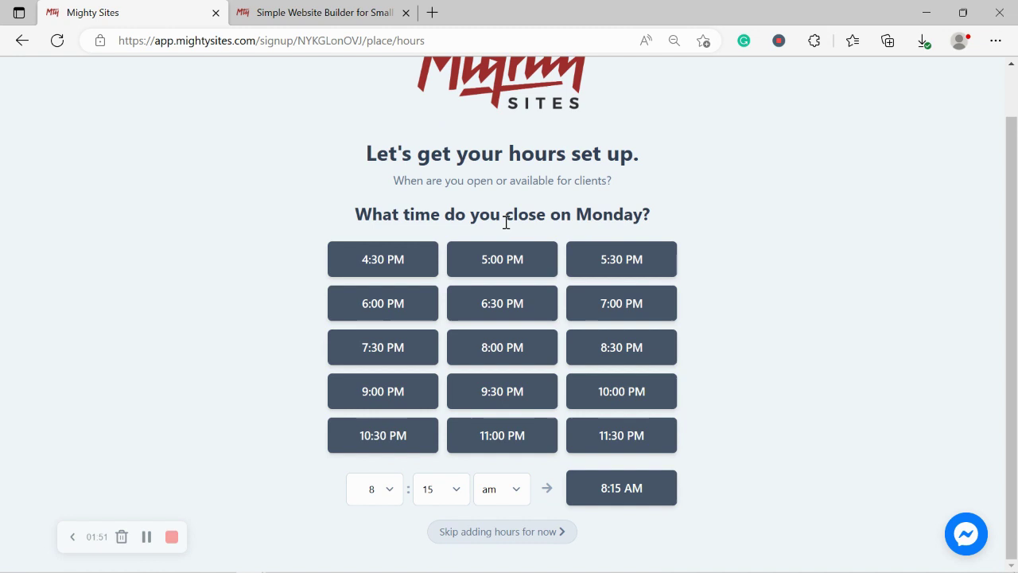
{"action": "left_click", "coordinate": [513, 254]}
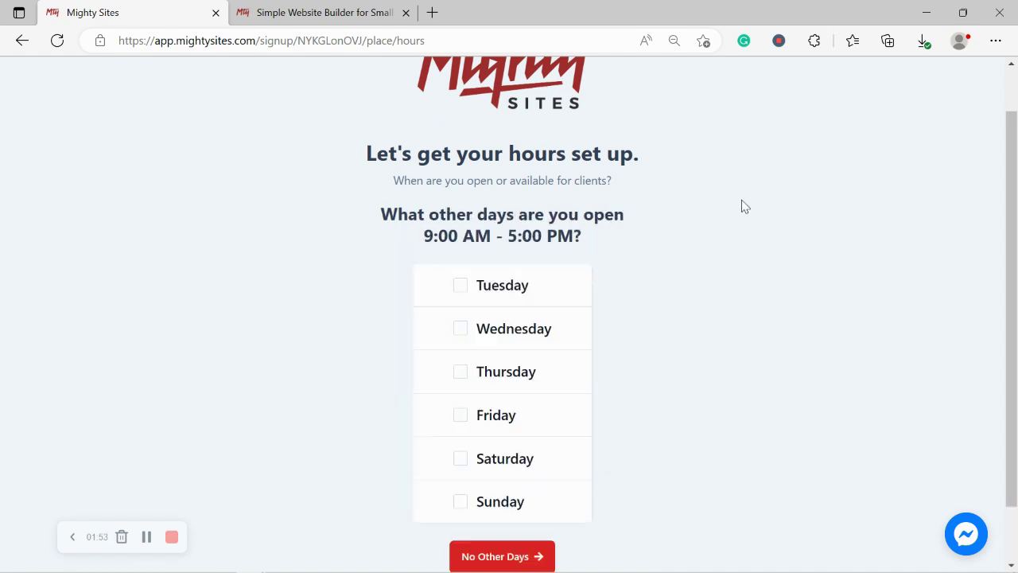
- Apply the same hours Tuesday through Saturday and mark the store closed on Sundays
{"action": "left_click", "coordinate": [458, 288]}
{"action": "left_click", "coordinate": [460, 328]}
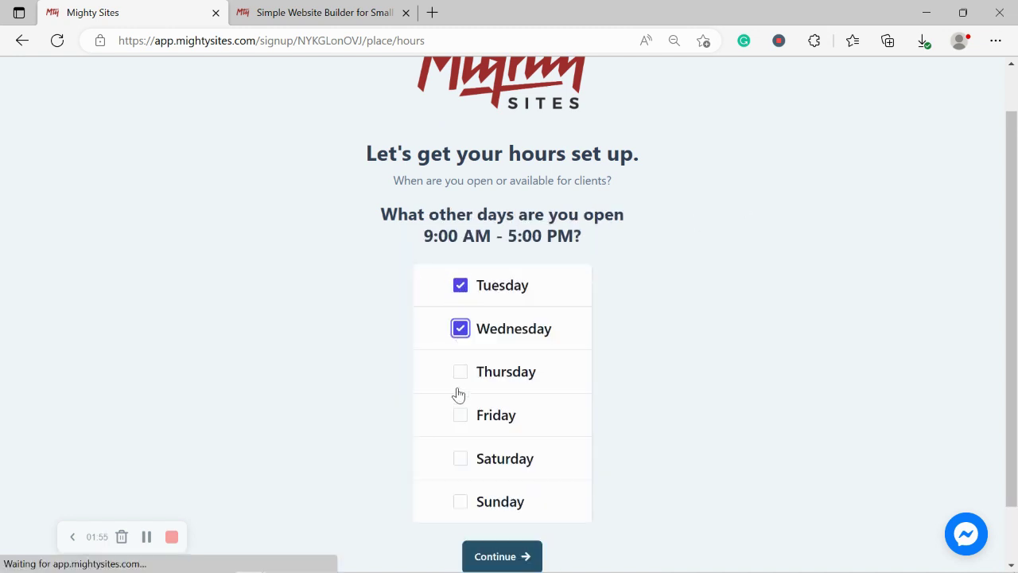
{"action": "left_click", "coordinate": [459, 372]}
{"action": "left_click", "coordinate": [468, 434]}
{"action": "left_click", "coordinate": [469, 463]}
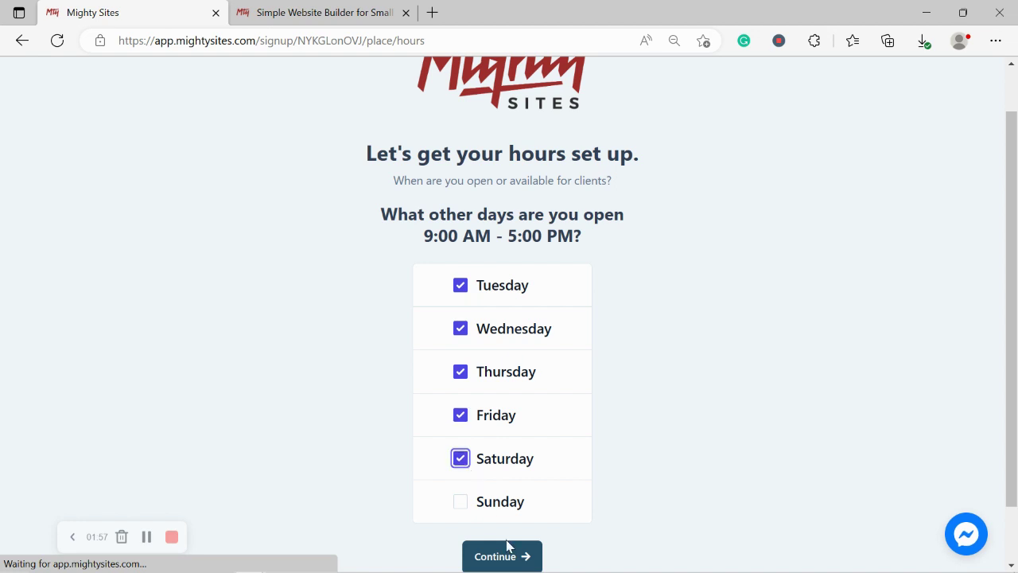
{"action": "left_click", "coordinate": [518, 559]}
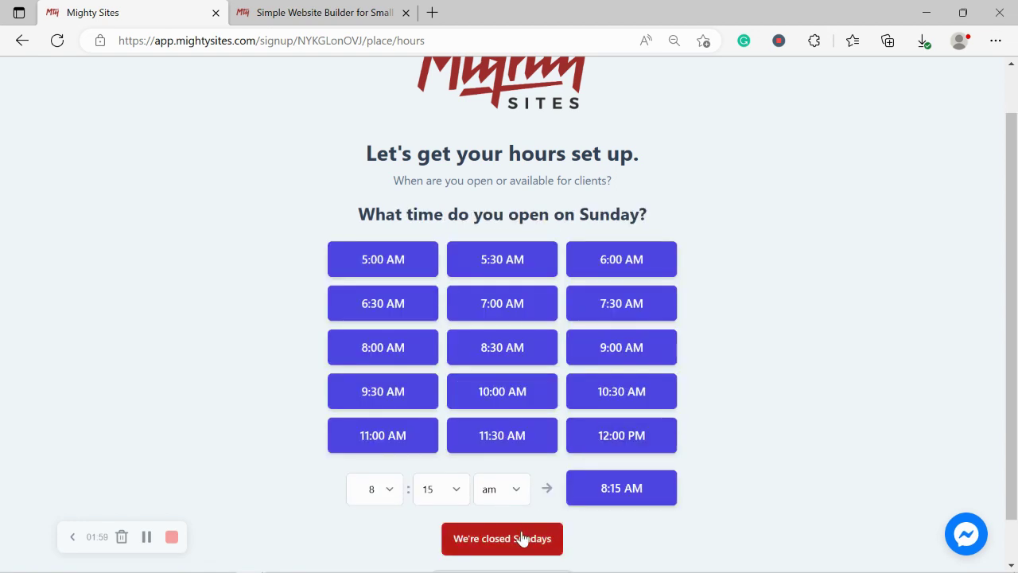
{"action": "left_click", "coordinate": [518, 539]}
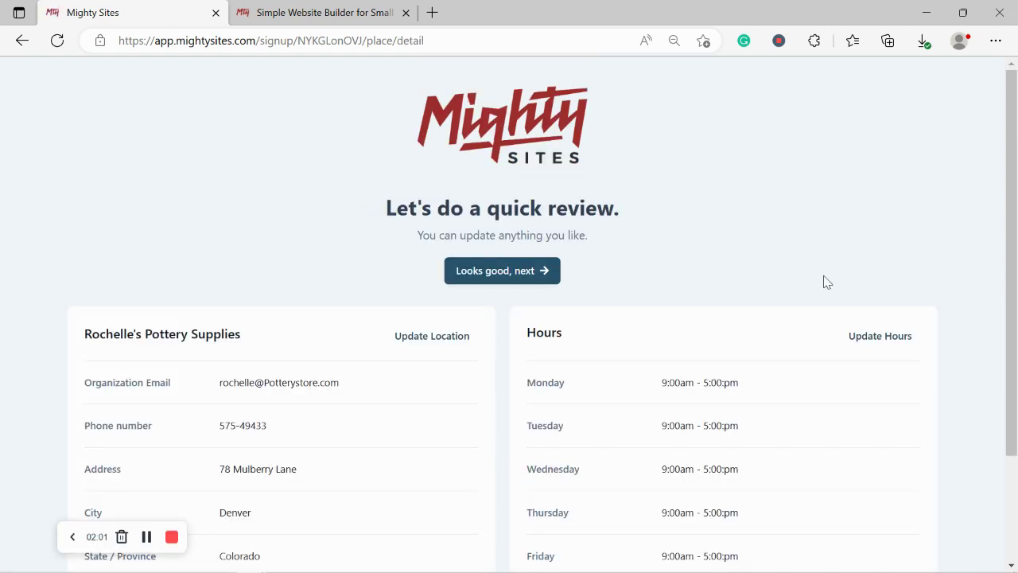
- Accept the reviewed location and hours to generate the Rochelle's Pottery Supplies site
{"action": "scroll", "coordinate": [1016, 344], "scroll_direction": "down", "scroll_amount": 1}
{"action": "scroll", "coordinate": [1016, 343], "scroll_direction": "up", "scroll_amount": 1}
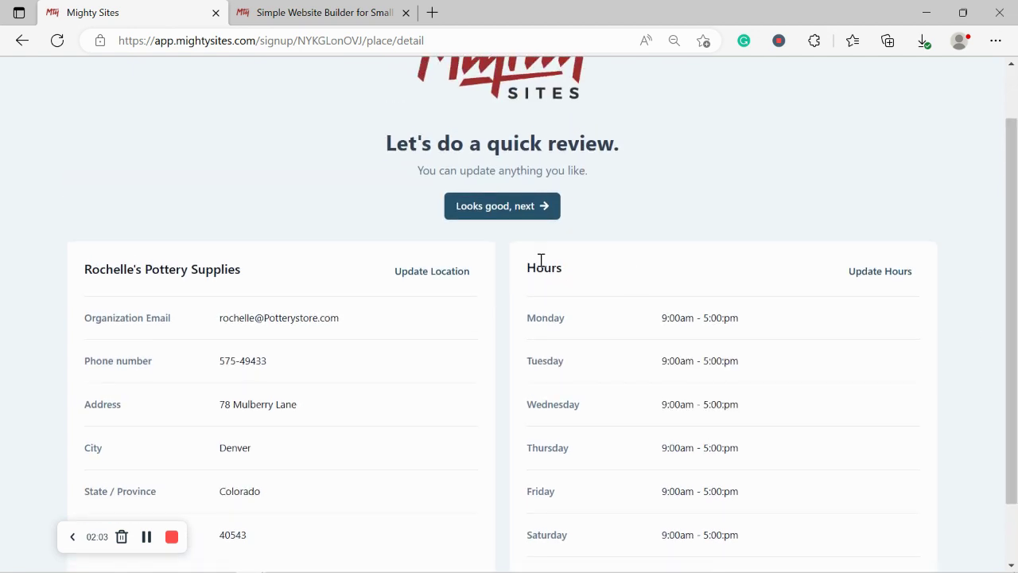
{"action": "left_click", "coordinate": [506, 210]}
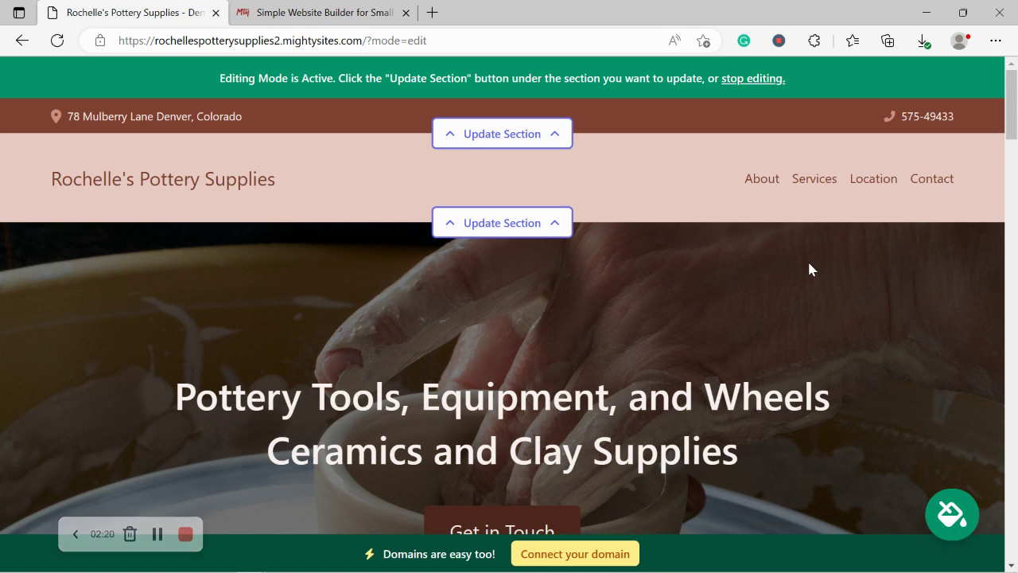
{"action": "scroll", "coordinate": [809, 268], "scroll_direction": "down", "scroll_amount": 2}
{"action": "scroll", "coordinate": [809, 268], "scroll_direction": "down", "scroll_amount": 5}
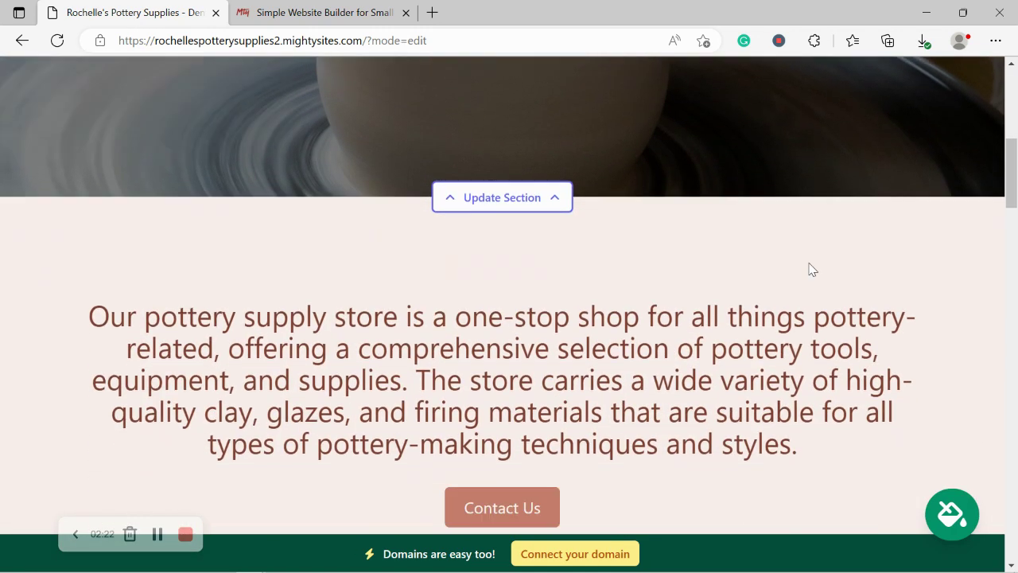
{"action": "scroll", "coordinate": [810, 263], "scroll_direction": "down", "scroll_amount": 6}
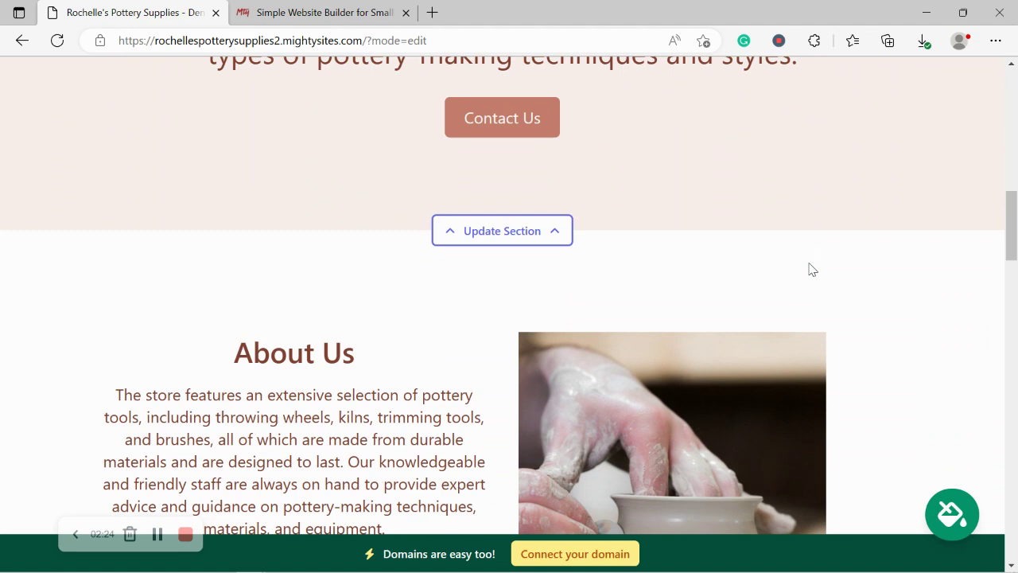
{"action": "scroll", "coordinate": [810, 270], "scroll_direction": "down", "scroll_amount": 1}
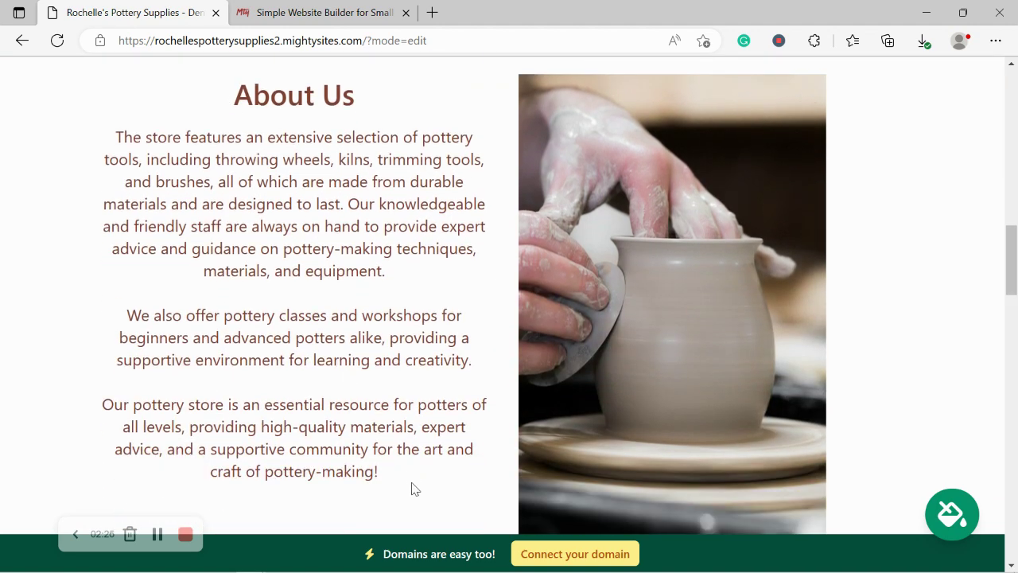
{"action": "left_click_drag", "start_coordinate": [412, 489], "coordinate": [228, 64]}
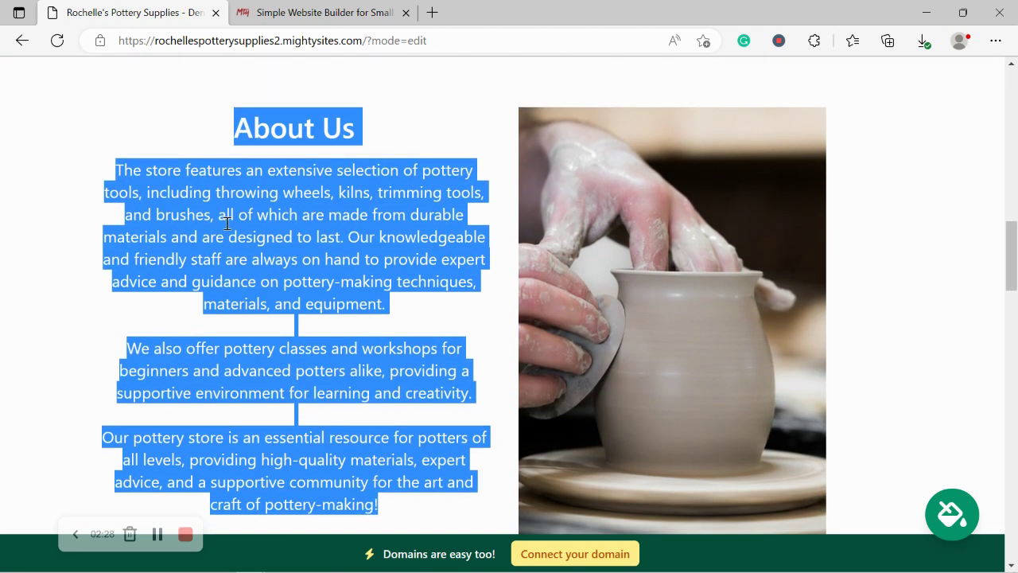
{"action": "left_click", "coordinate": [904, 353]}
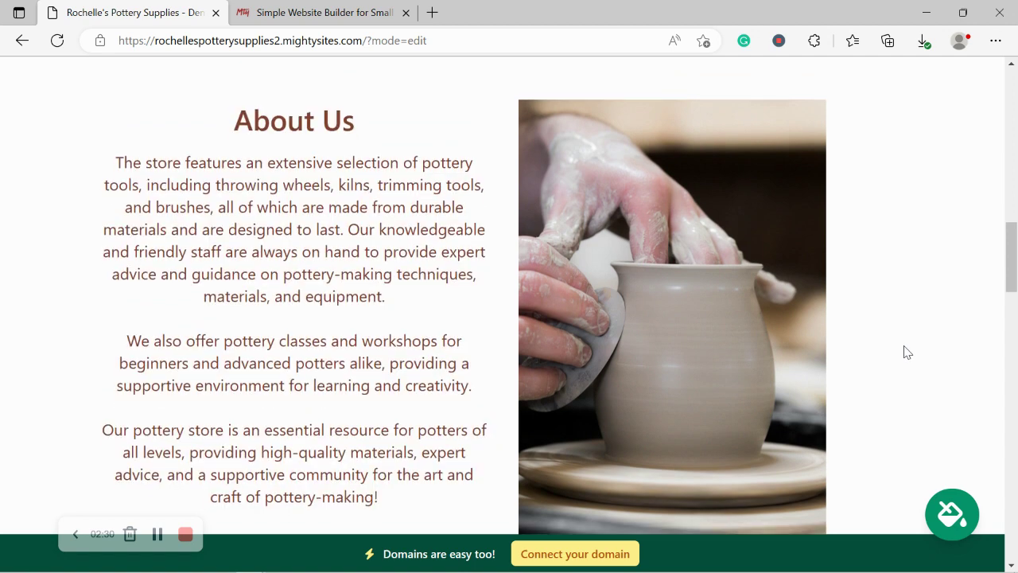
{"action": "scroll", "coordinate": [907, 352], "scroll_direction": "down", "scroll_amount": 3}
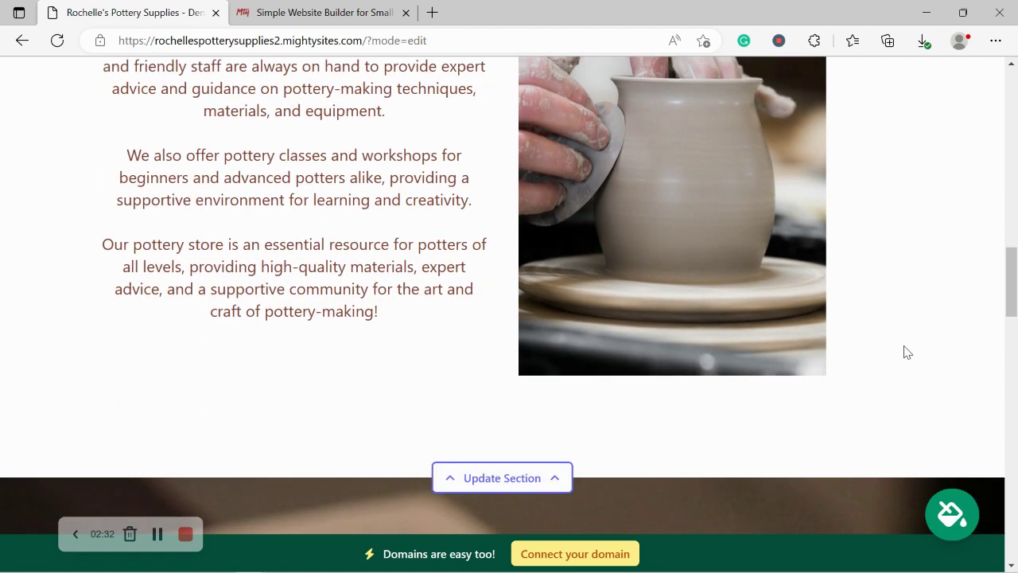
{"action": "scroll", "coordinate": [907, 352], "scroll_direction": "down", "scroll_amount": 5}
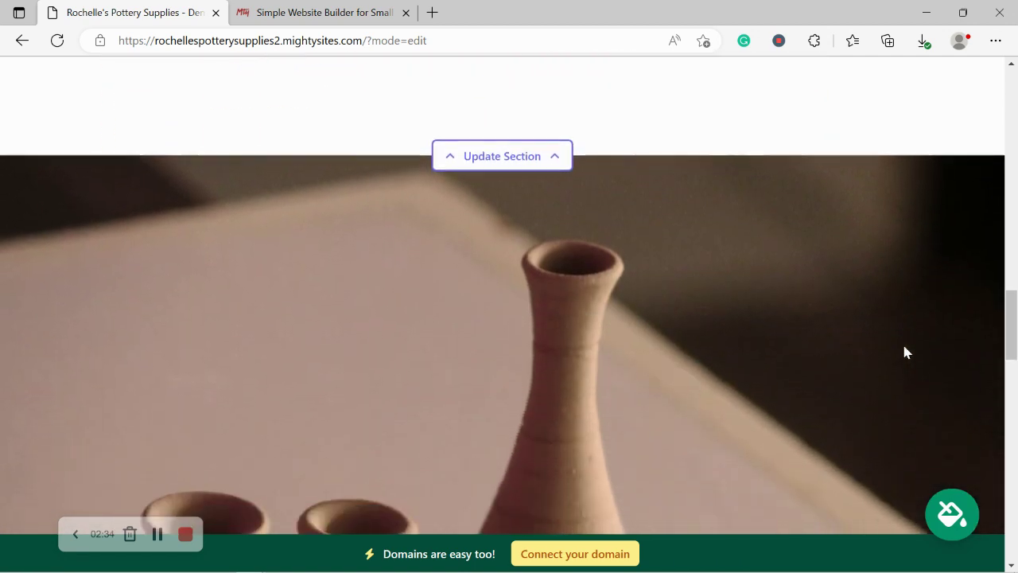
{"action": "scroll", "coordinate": [904, 353], "scroll_direction": "down", "scroll_amount": 5}
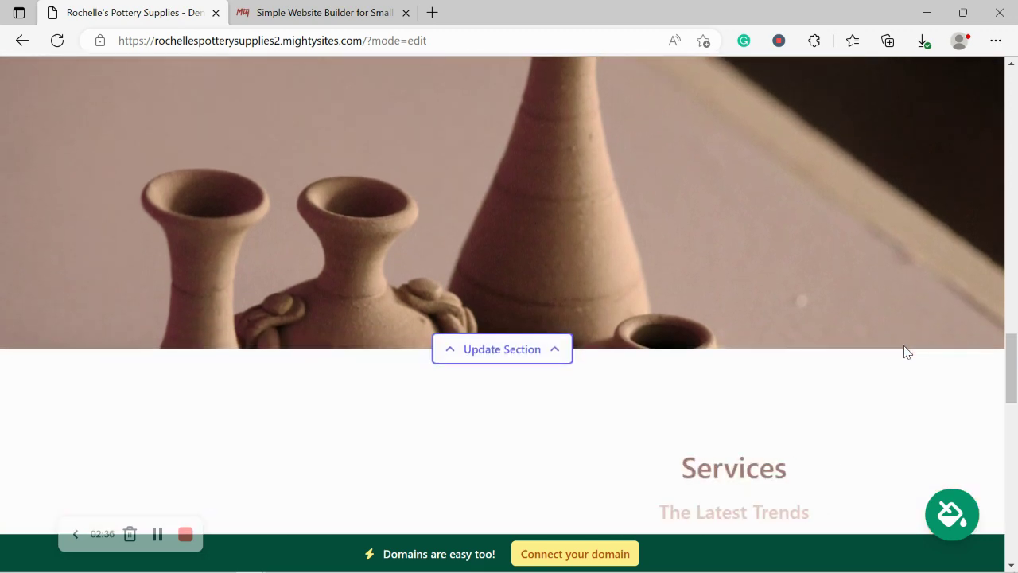
{"action": "scroll", "coordinate": [907, 352], "scroll_direction": "down", "scroll_amount": 2}
{"action": "scroll", "coordinate": [907, 352], "scroll_direction": "down", "scroll_amount": 2}
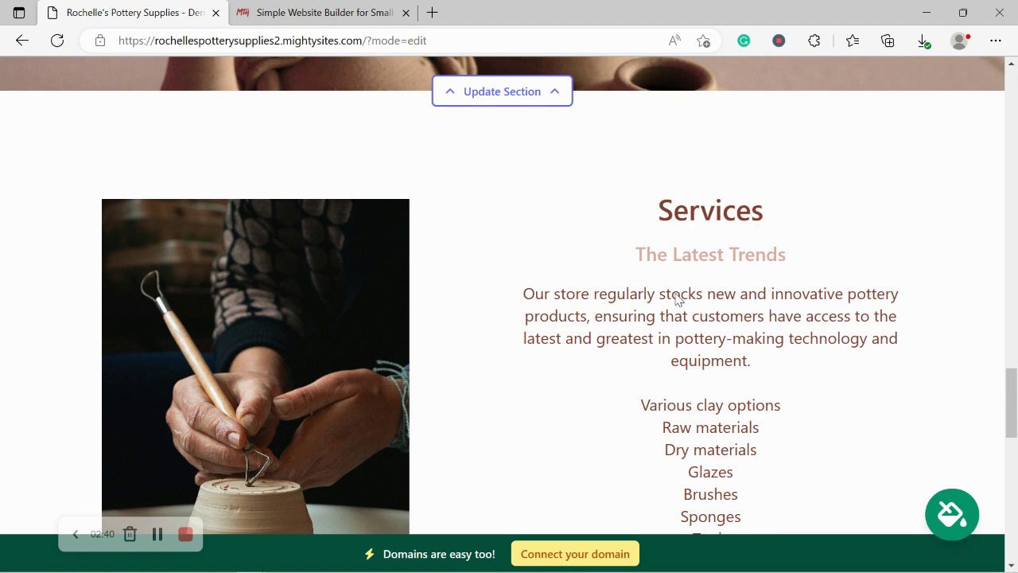
{"action": "left_click_drag", "start_coordinate": [677, 299], "coordinate": [800, 492]}
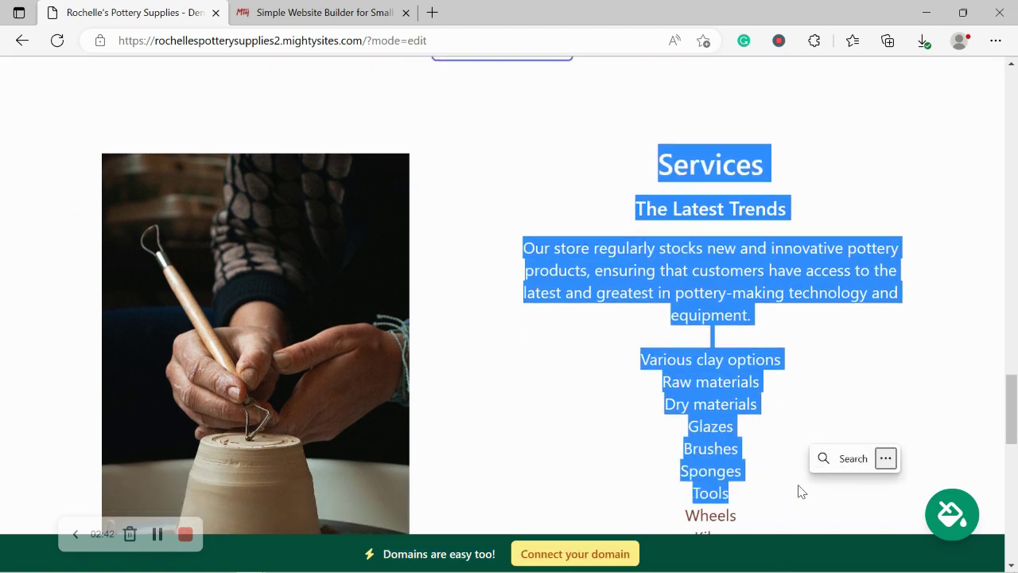
{"action": "key", "text": "ctrl+c"}
{"action": "left_click", "coordinate": [800, 493]}
{"action": "scroll", "coordinate": [800, 493], "scroll_direction": "down", "scroll_amount": 4}
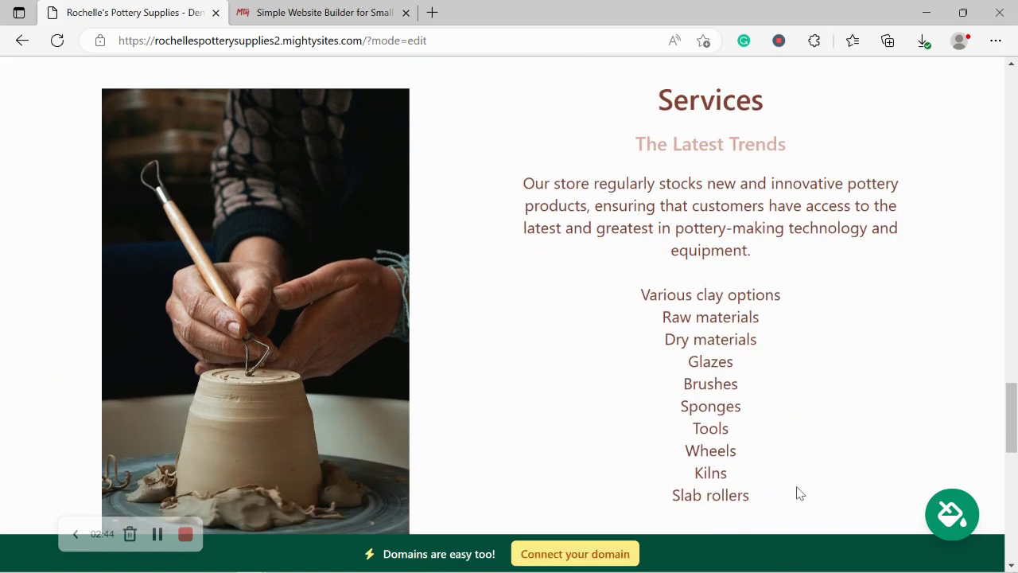
{"action": "scroll", "coordinate": [800, 493], "scroll_direction": "down", "scroll_amount": 4}
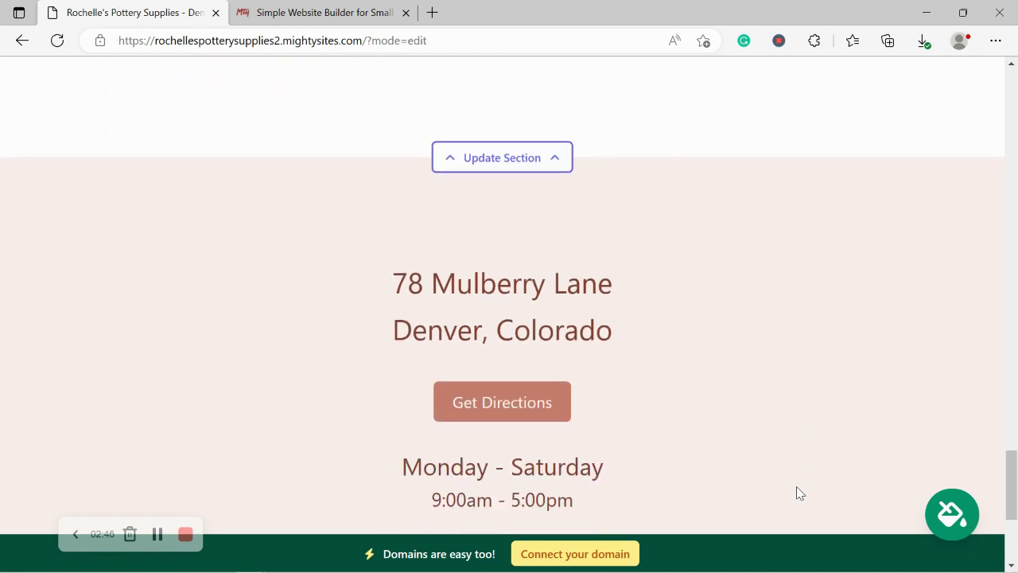
{"action": "scroll", "coordinate": [800, 493], "scroll_direction": "up", "scroll_amount": 1}
{"action": "scroll", "coordinate": [797, 487], "scroll_direction": "up", "scroll_amount": 7}
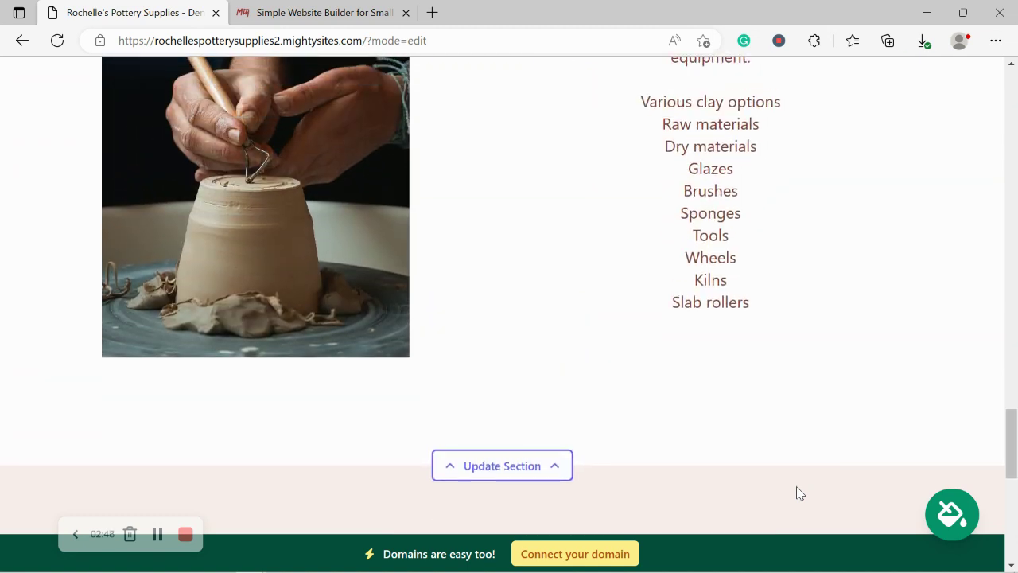
{"action": "scroll", "coordinate": [799, 493], "scroll_direction": "up", "scroll_amount": 5}
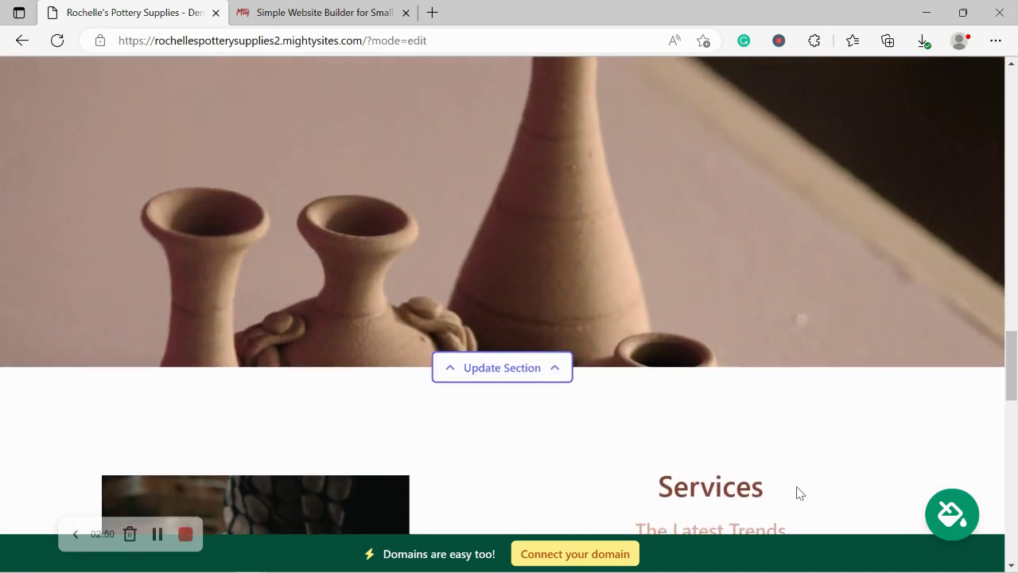
{"action": "scroll", "coordinate": [799, 493], "scroll_direction": "up", "scroll_amount": 6}
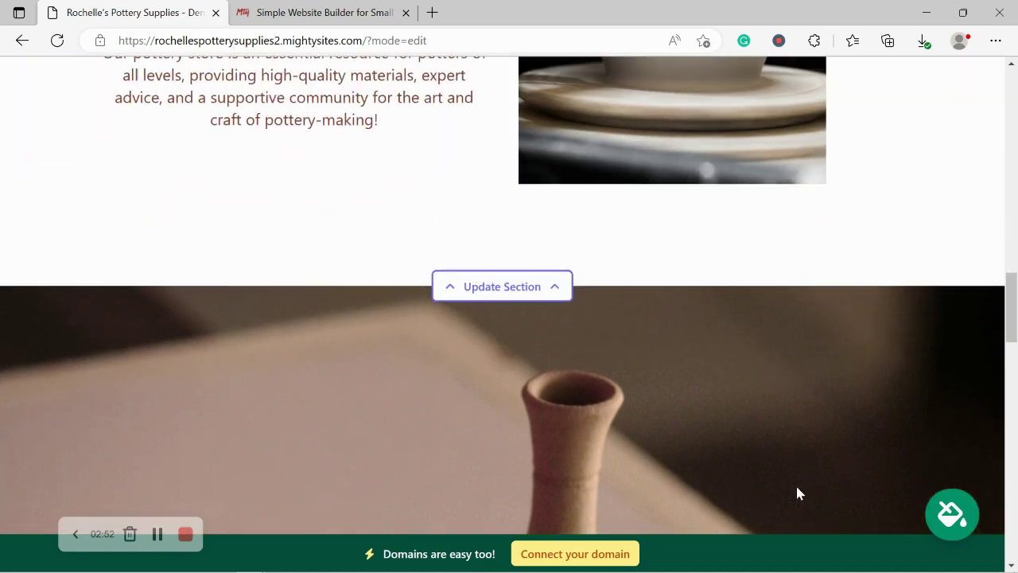
{"action": "scroll", "coordinate": [799, 494], "scroll_direction": "up", "scroll_amount": 5}
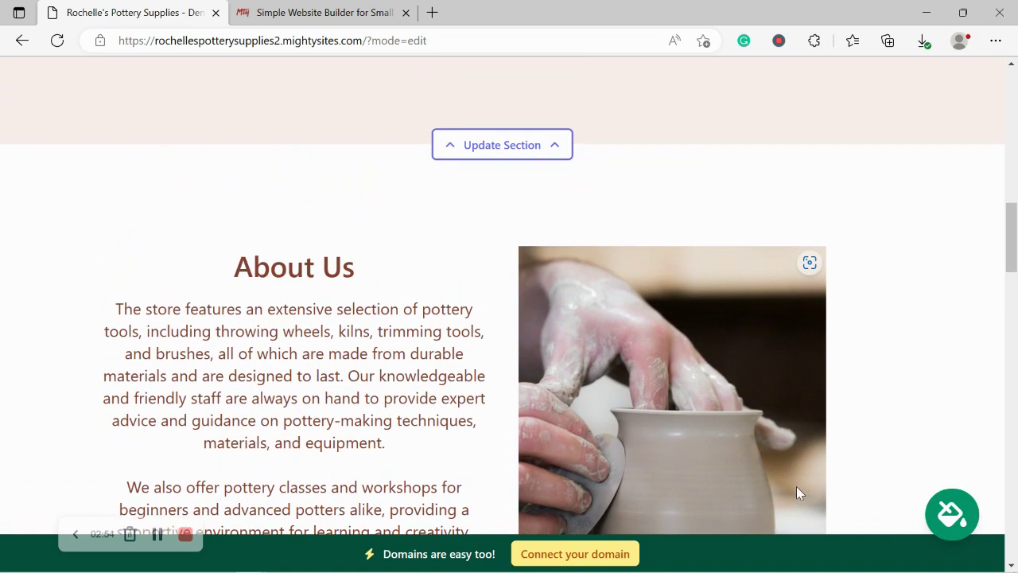
{"action": "scroll", "coordinate": [800, 494], "scroll_direction": "up", "scroll_amount": 4}
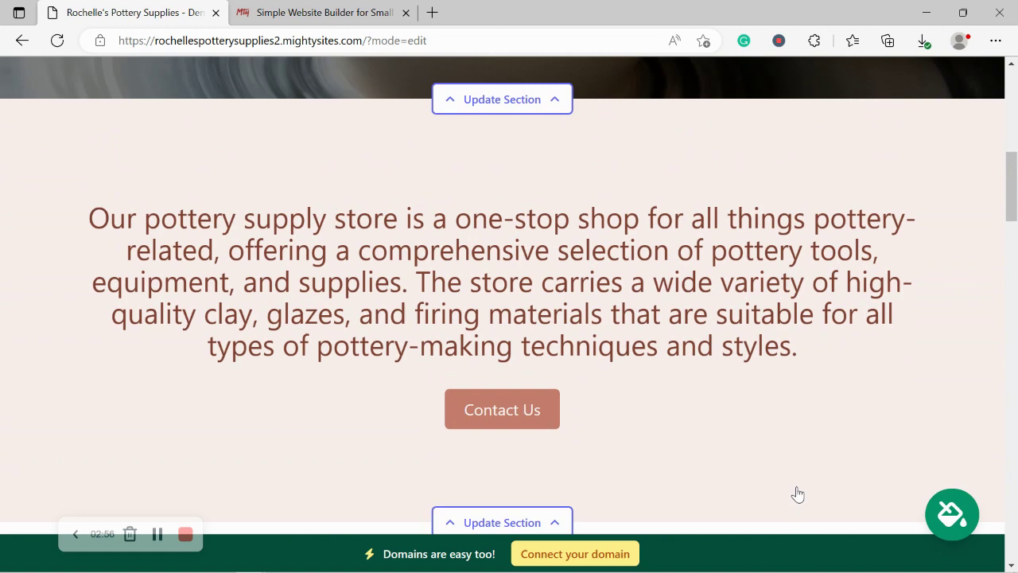
{"action": "scroll", "coordinate": [798, 494], "scroll_direction": "up", "scroll_amount": 3}
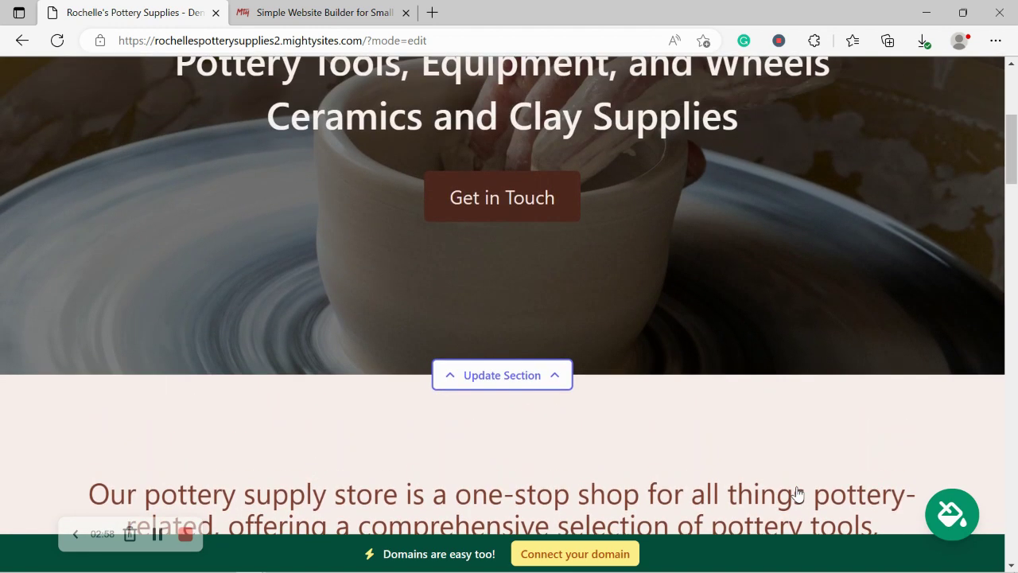
{"action": "scroll", "coordinate": [798, 494], "scroll_direction": "up", "scroll_amount": 3}
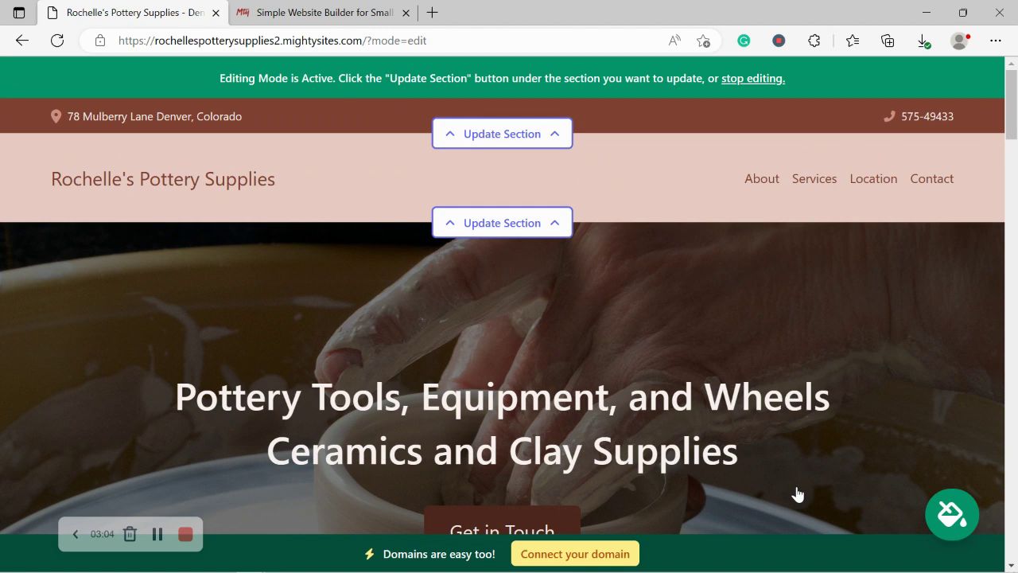
- Turn on 'Show email on site' in the contact bar's location settings
{"action": "left_click", "coordinate": [517, 137]}
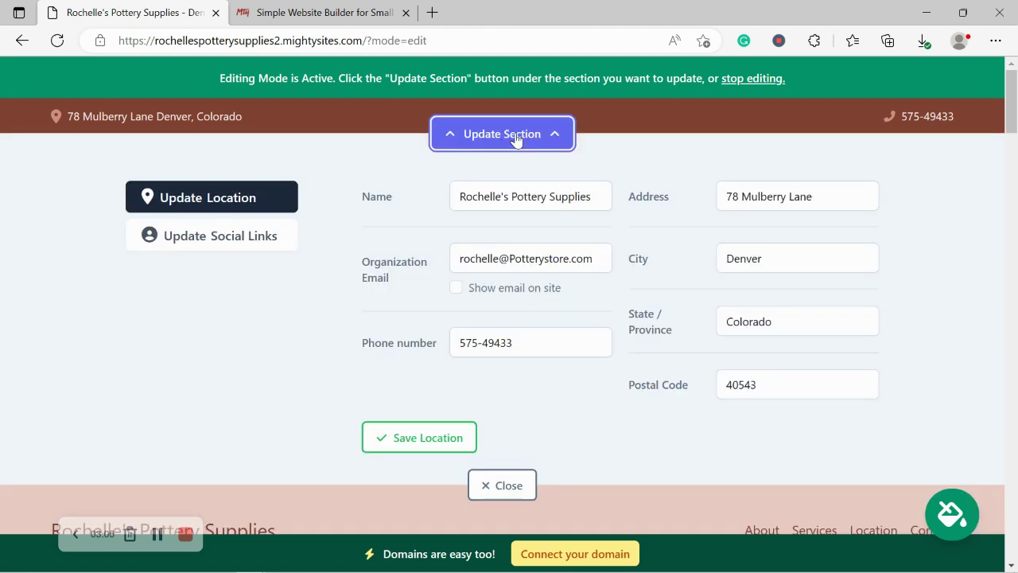
{"action": "left_click", "coordinate": [455, 287]}
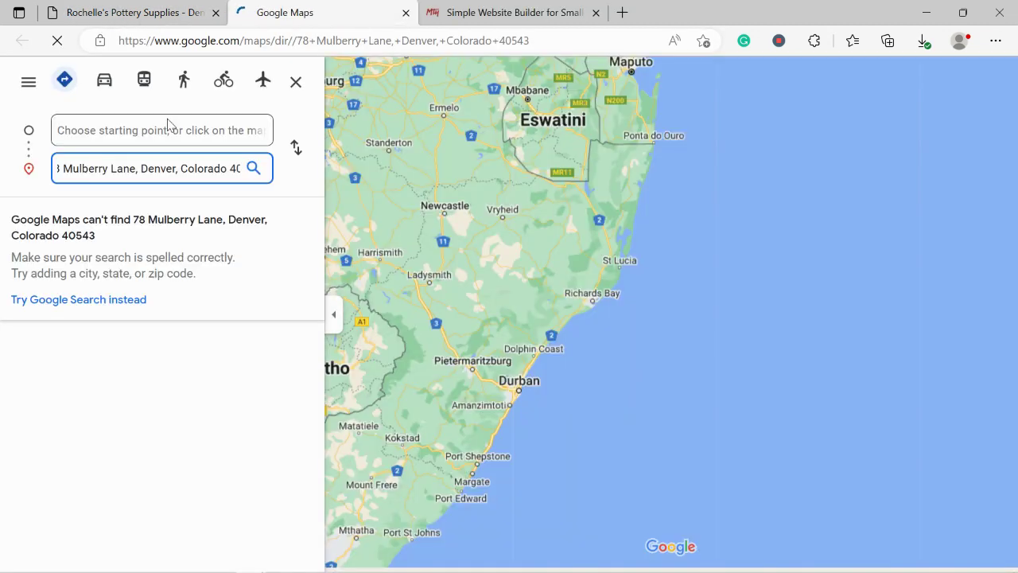
- Close the Google Maps tab and save the store's location details in the editor
{"action": "left_click", "coordinate": [162, 4]}
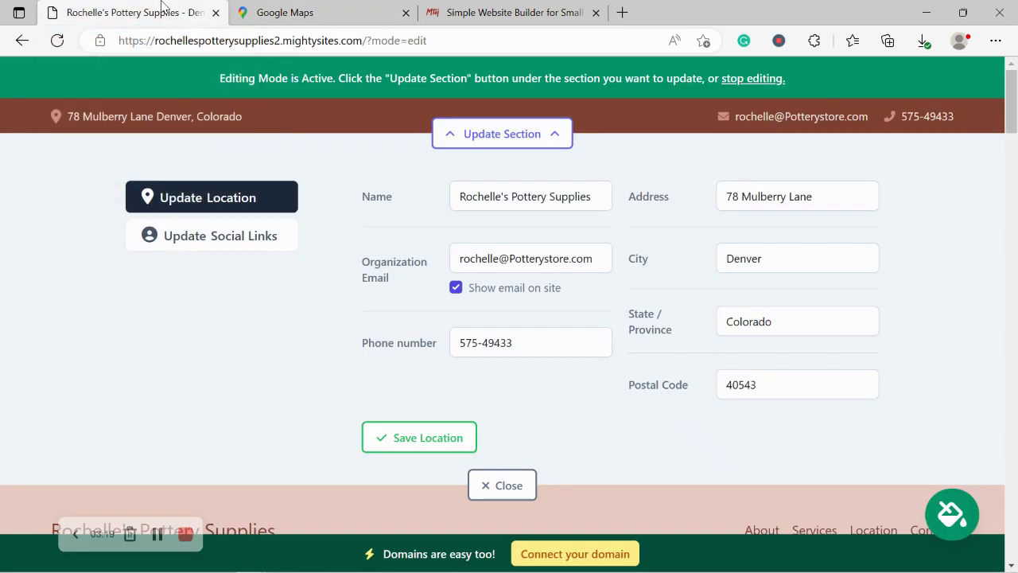
{"action": "left_click", "coordinate": [406, 13]}
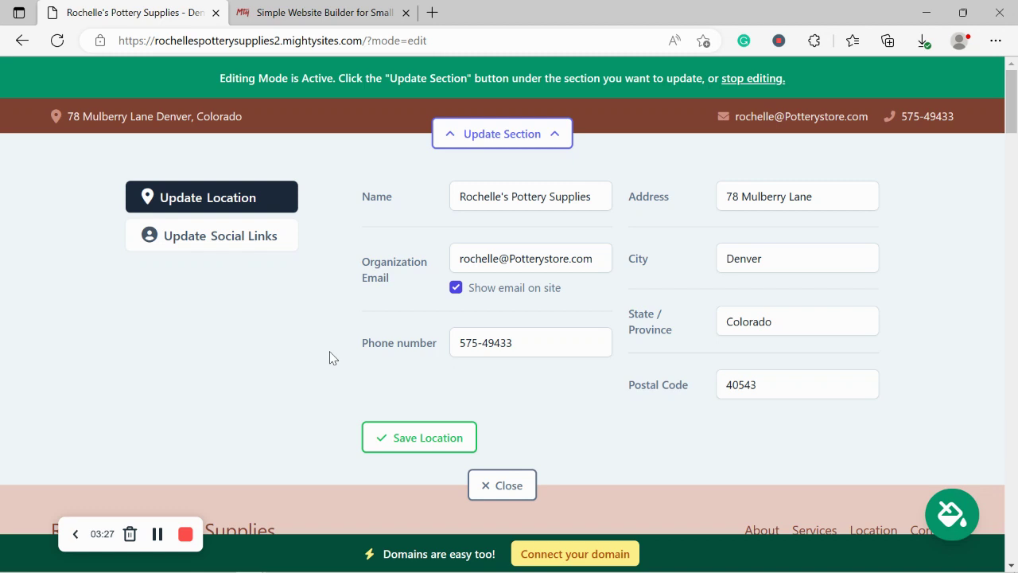
{"action": "left_click", "coordinate": [371, 434]}
- Add Instagram 'mightysites' and Twitter 'mightysitesusa' social links, save, and close the editor
{"action": "left_click", "coordinate": [223, 236]}
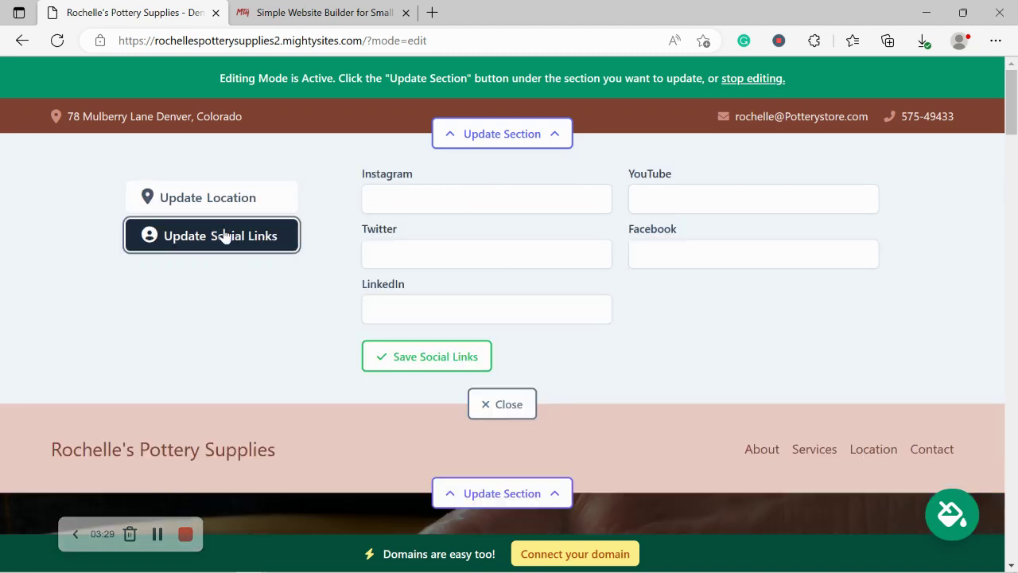
{"action": "left_click", "coordinate": [446, 198]}
{"action": "type", "text": "mightysites"}
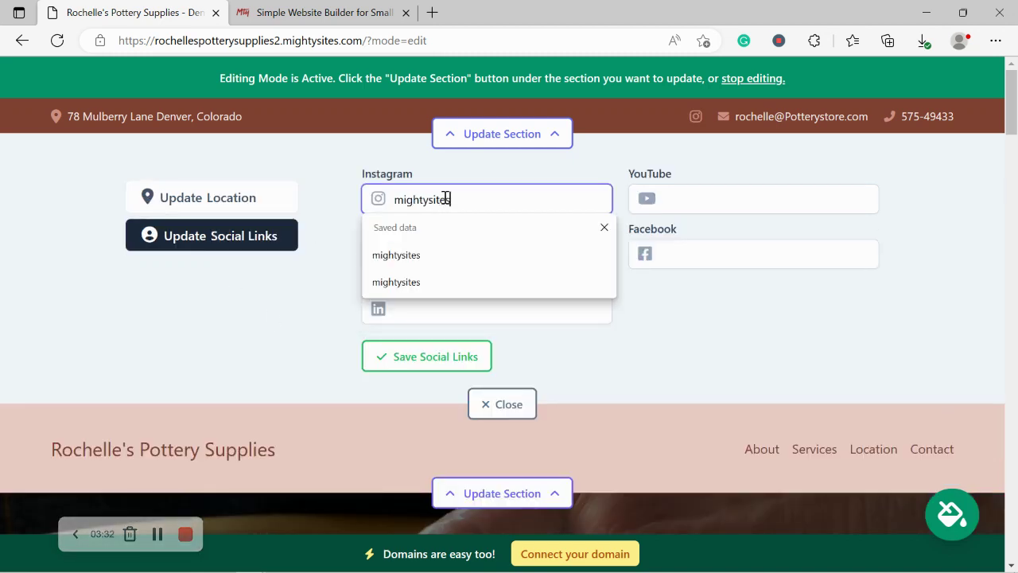
{"action": "key", "text": "Return"}
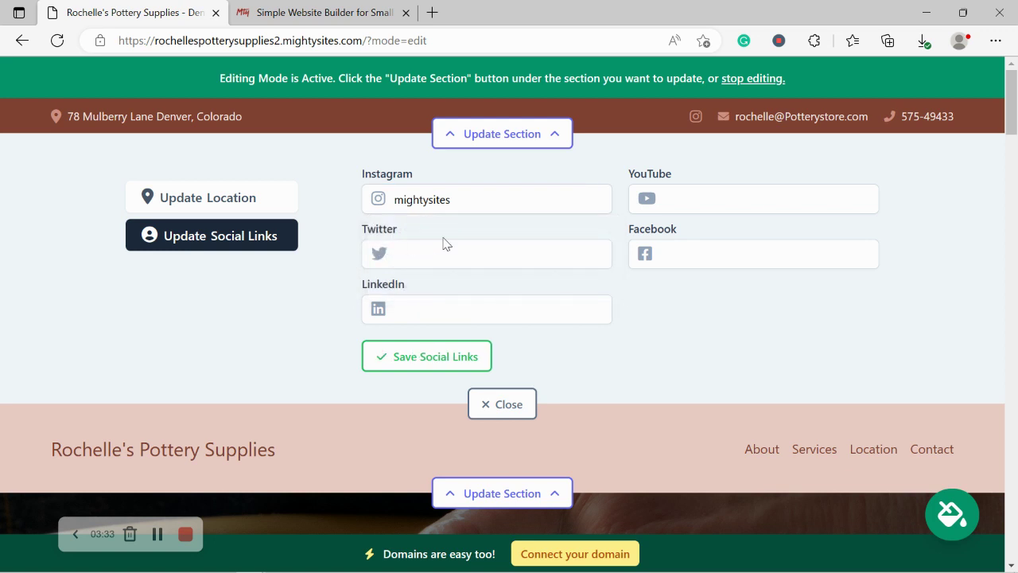
{"action": "left_click", "coordinate": [463, 262]}
{"action": "type", "text": "mightysites"}
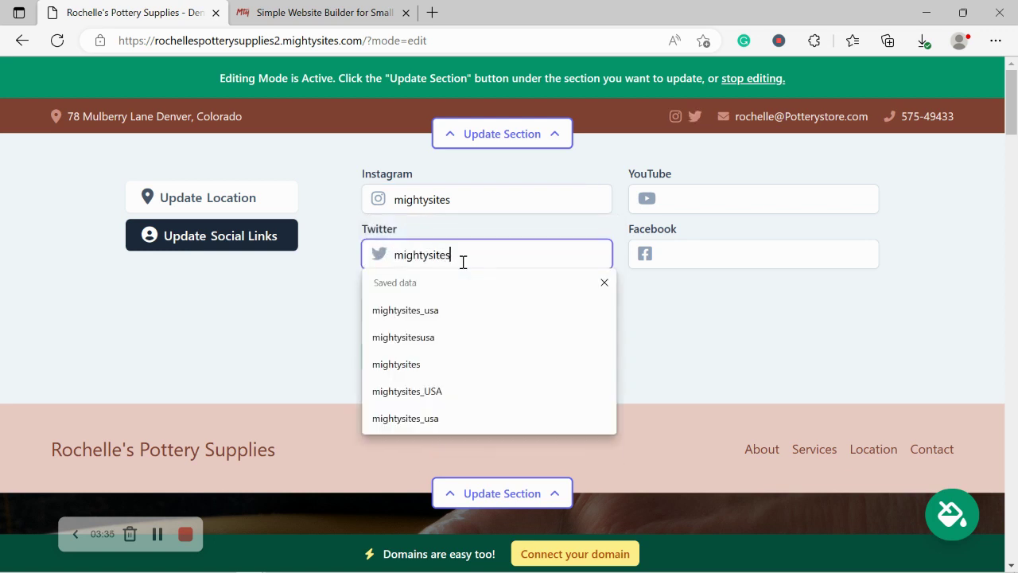
{"action": "type", "text": "usa"}
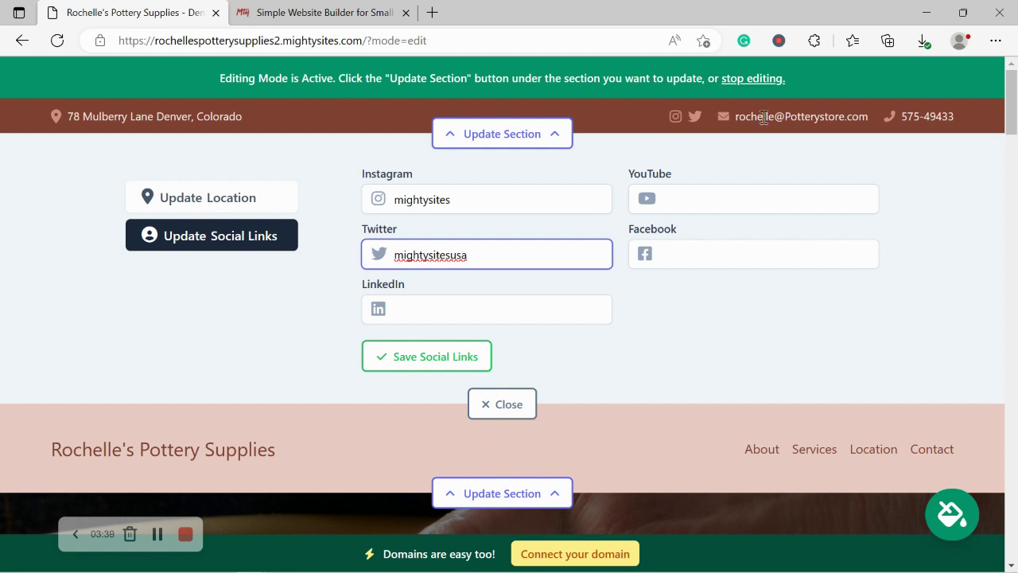
{"action": "left_click", "coordinate": [438, 358]}
{"action": "left_click", "coordinate": [508, 414]}
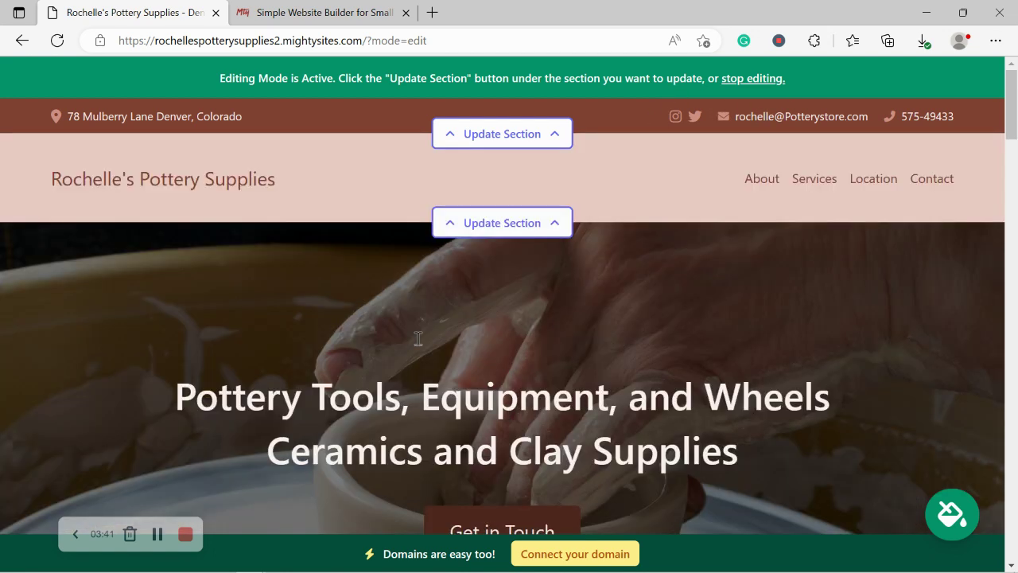
- Upload the 'Mighty Sites Logo YouTube' image from Pictures as the header logo and save it
{"action": "left_click", "coordinate": [449, 227]}
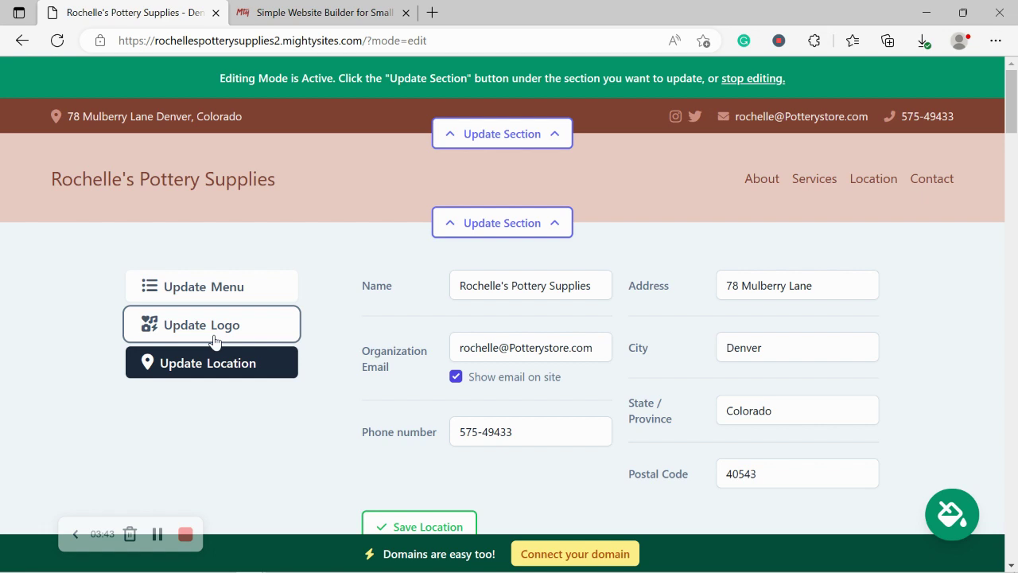
{"action": "left_click", "coordinate": [208, 326]}
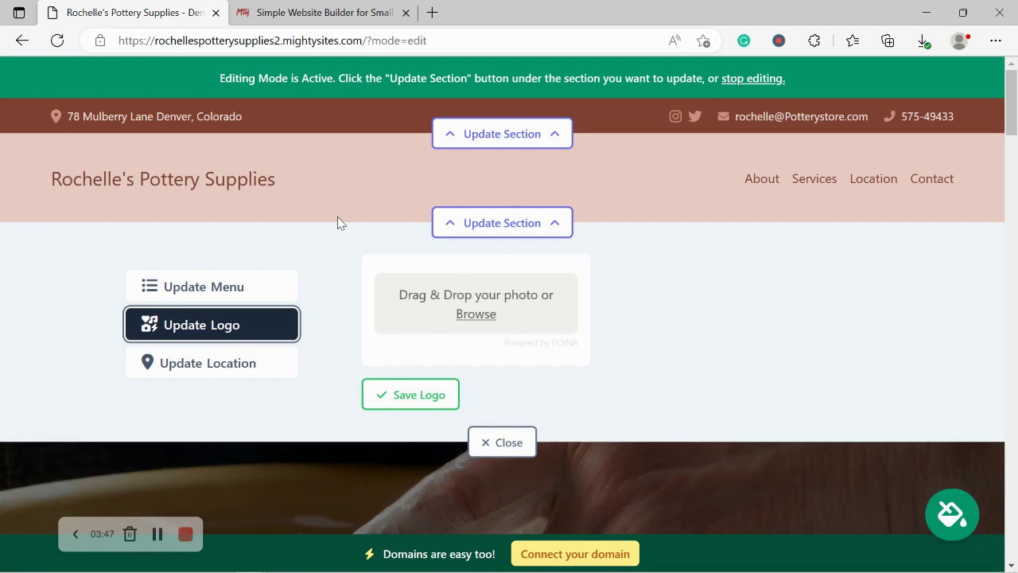
{"action": "left_click", "coordinate": [475, 315]}
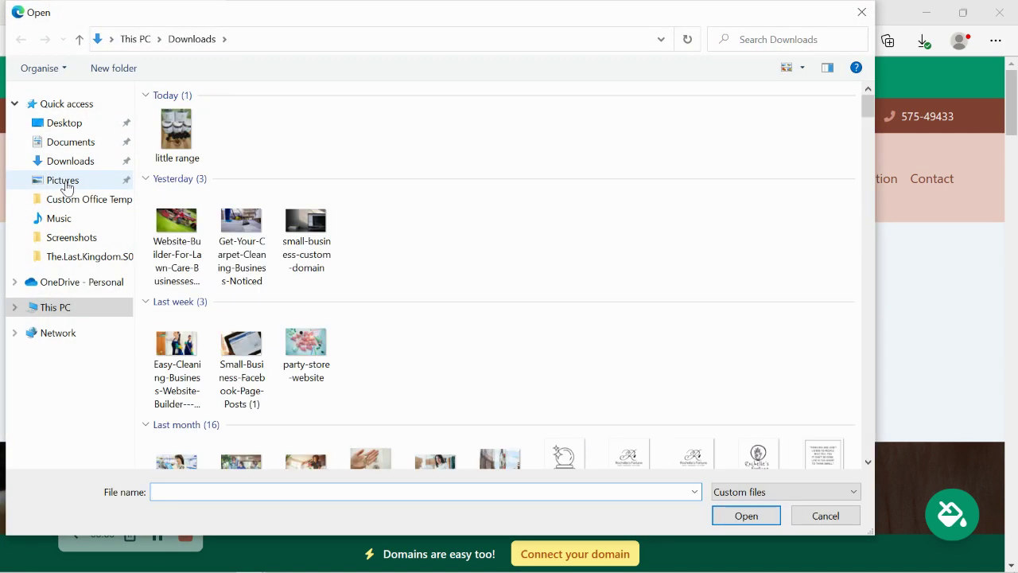
{"action": "left_click", "coordinate": [64, 179]}
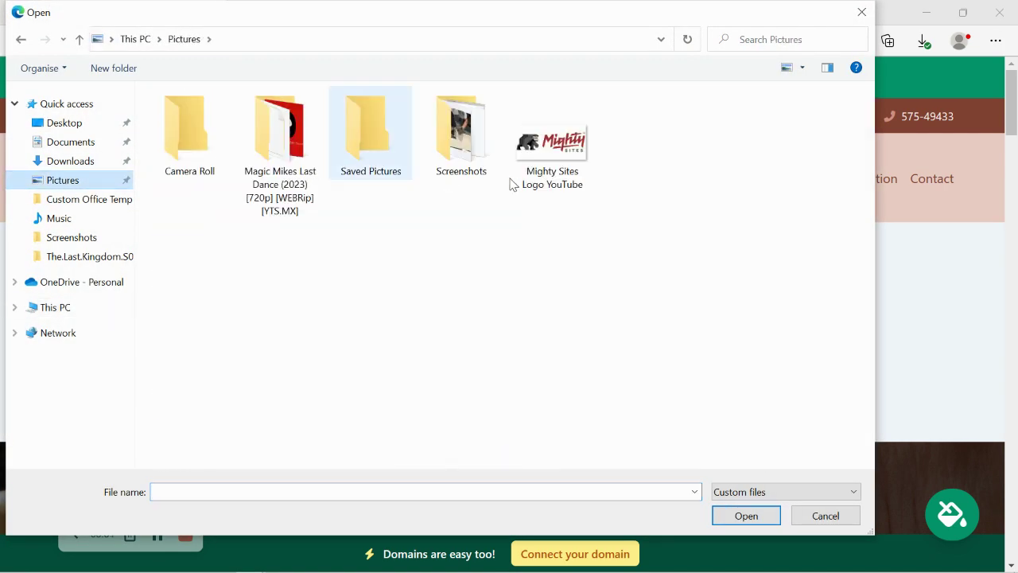
{"action": "double_click", "coordinate": [565, 191]}
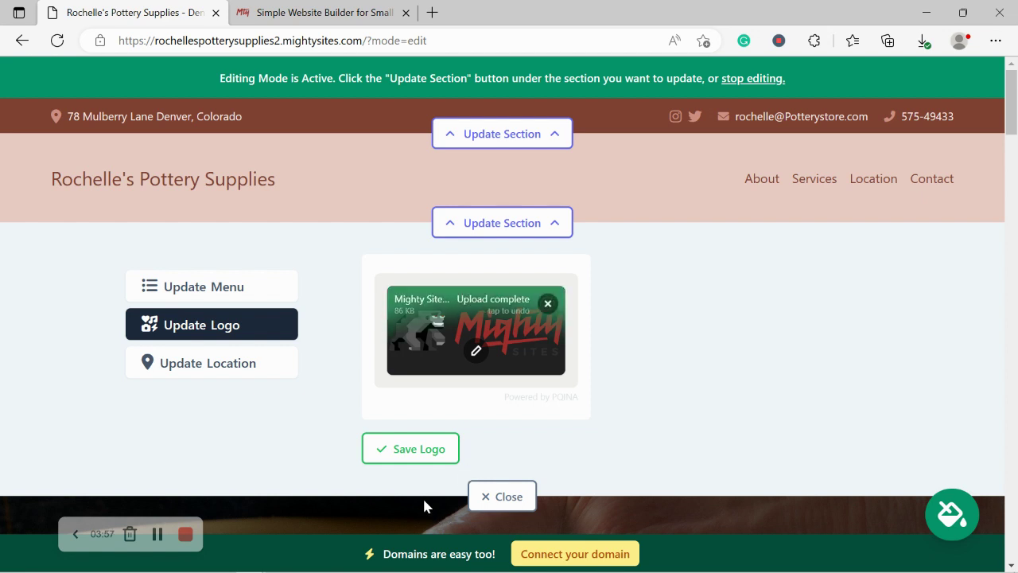
{"action": "left_click", "coordinate": [416, 450]}
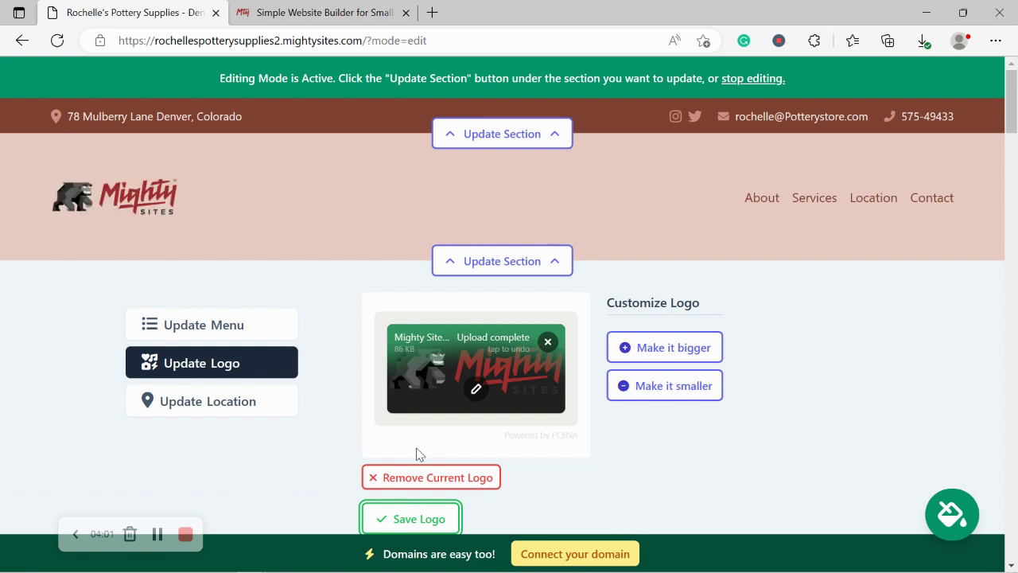
{"action": "scroll", "coordinate": [419, 455], "scroll_direction": "down", "scroll_amount": 1}
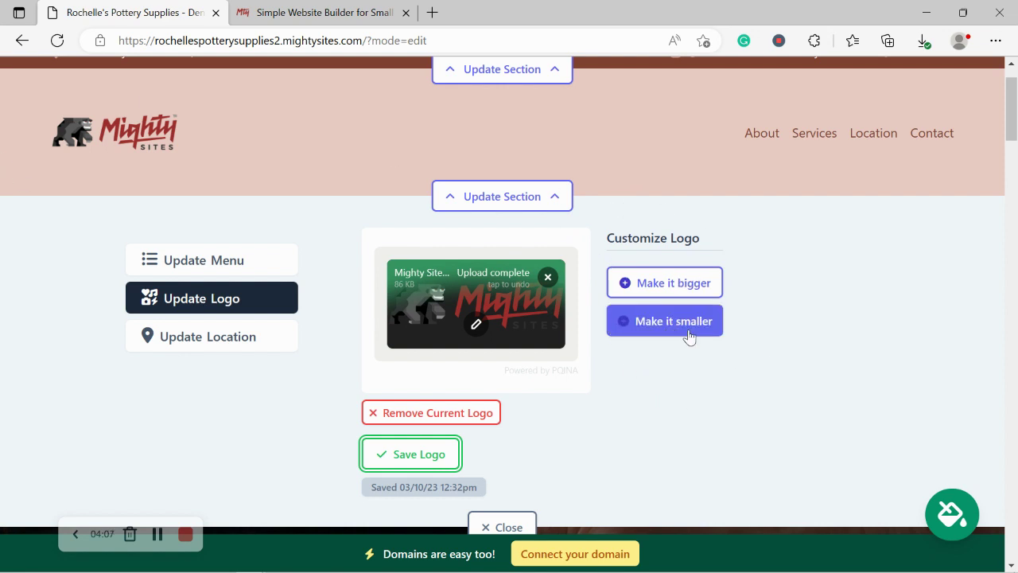
{"action": "scroll", "coordinate": [87, 101], "scroll_direction": "down", "scroll_amount": 2}
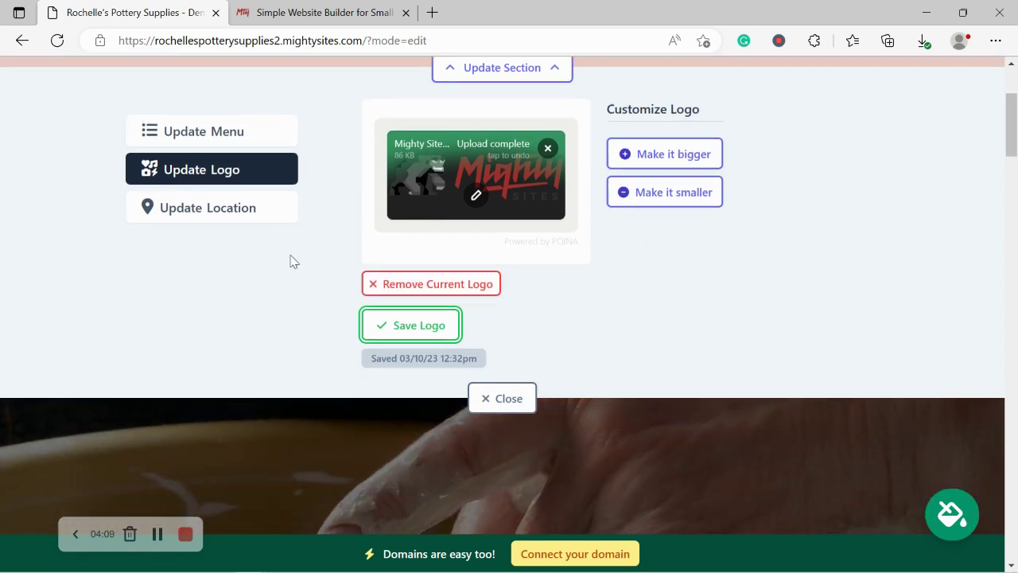
- Close the logo editor and scroll through the description and About Us, back to the header
{"action": "left_click", "coordinate": [382, 328]}
{"action": "left_click", "coordinate": [504, 400]}
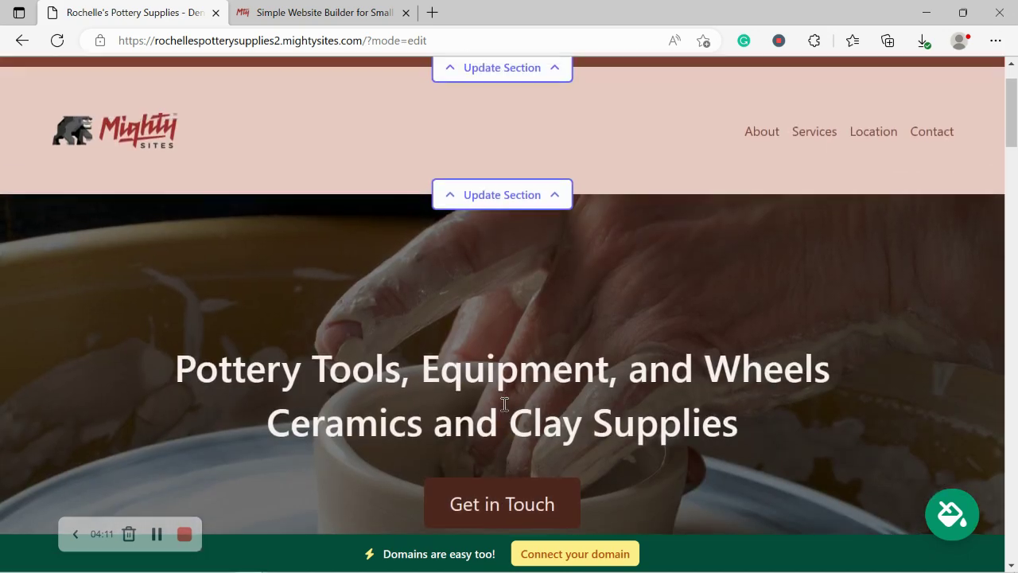
{"action": "scroll", "coordinate": [503, 411], "scroll_direction": "down", "scroll_amount": 8}
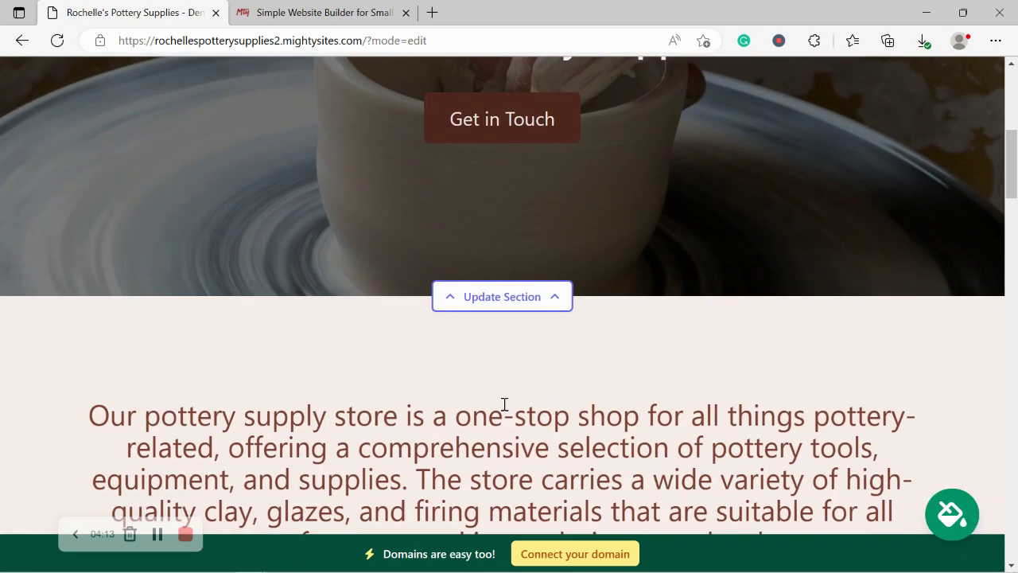
{"action": "left_click_drag", "start_coordinate": [107, 90], "coordinate": [407, 190]}
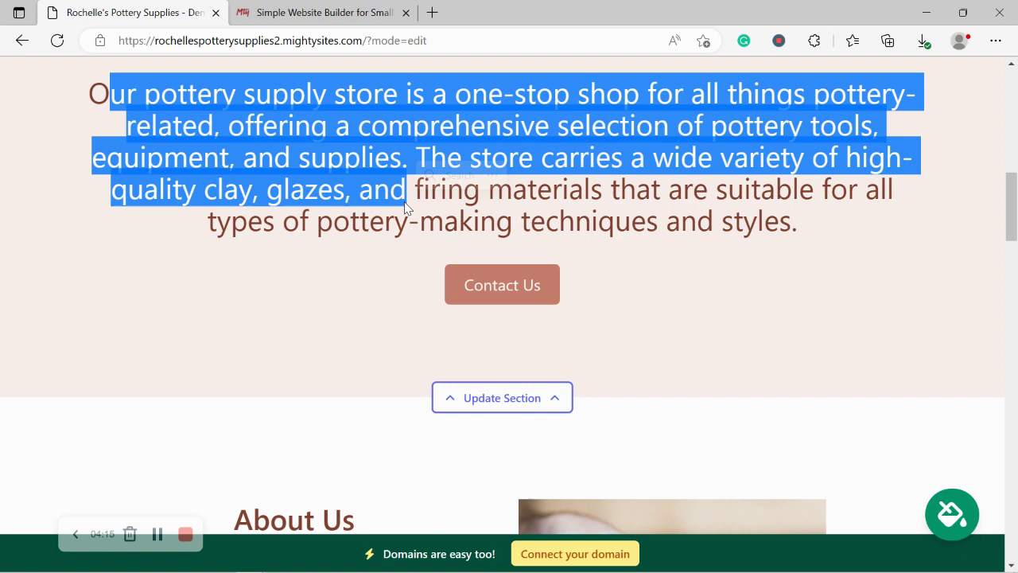
{"action": "left_click", "coordinate": [841, 369]}
{"action": "scroll", "coordinate": [841, 368], "scroll_direction": "down", "scroll_amount": 3}
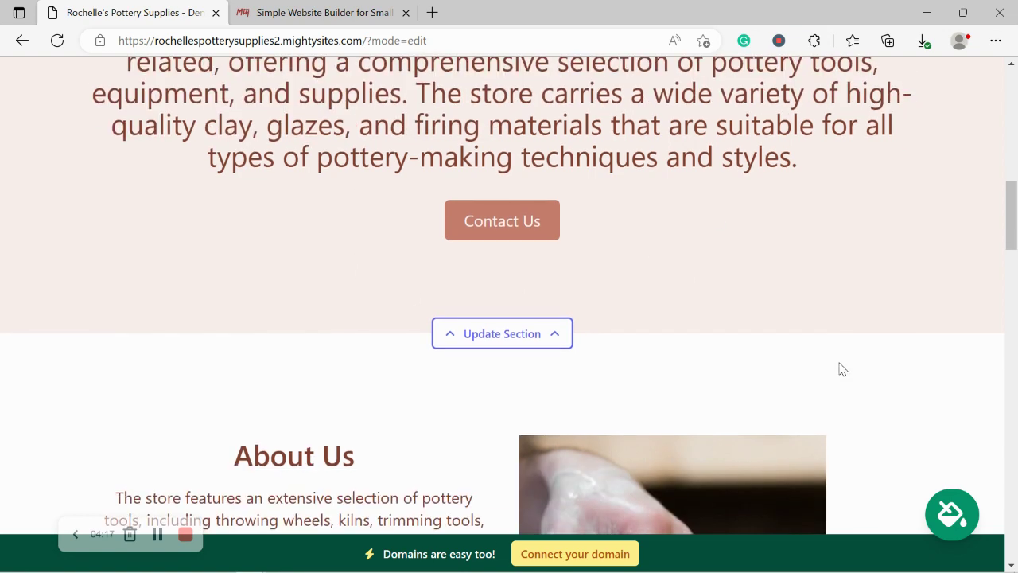
{"action": "scroll", "coordinate": [842, 368], "scroll_direction": "up", "scroll_amount": 5}
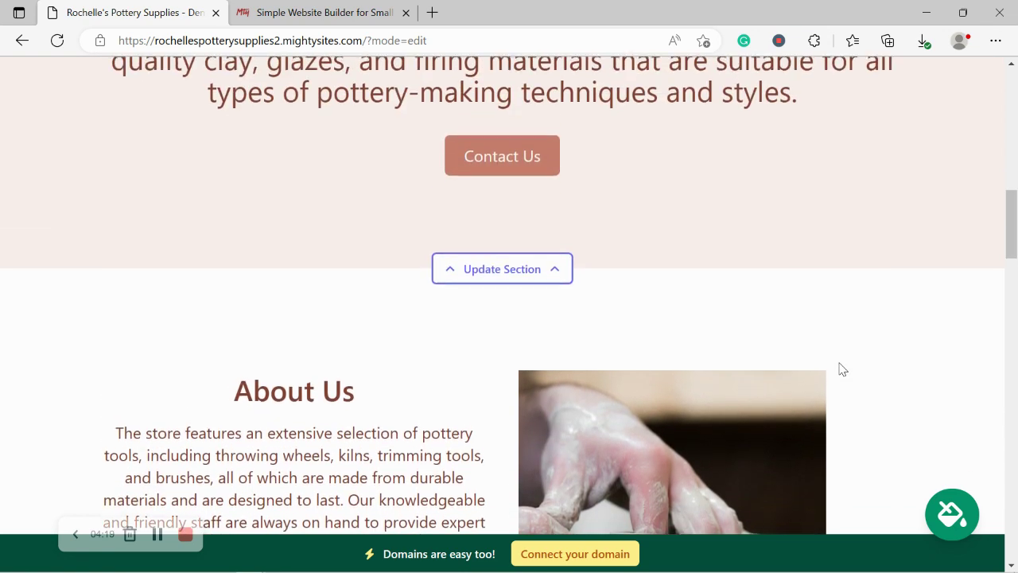
{"action": "scroll", "coordinate": [843, 369], "scroll_direction": "up", "scroll_amount": 5}
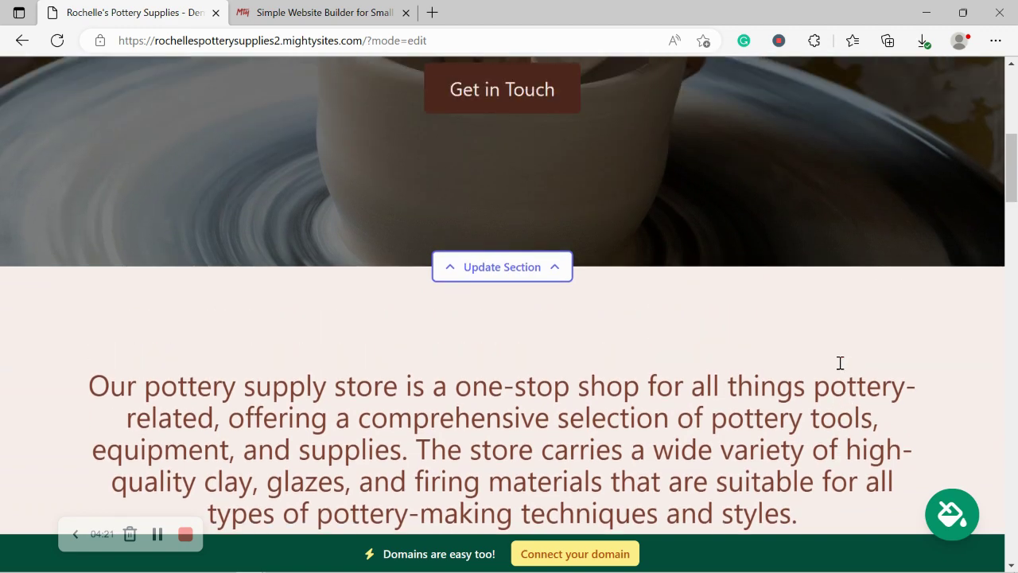
{"action": "scroll", "coordinate": [842, 369], "scroll_direction": "up", "scroll_amount": 5}
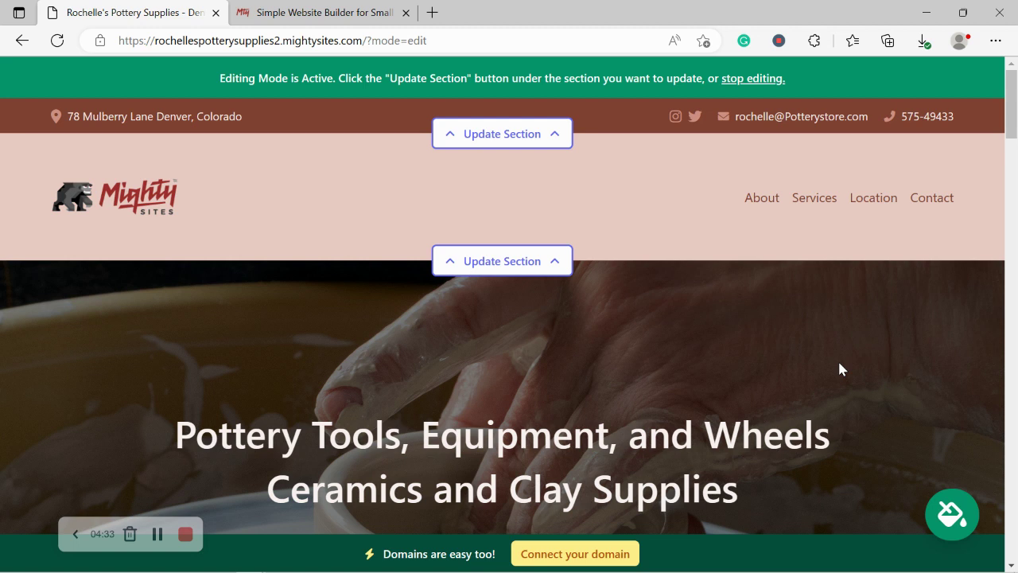
{"action": "left_click", "coordinate": [938, 523]}
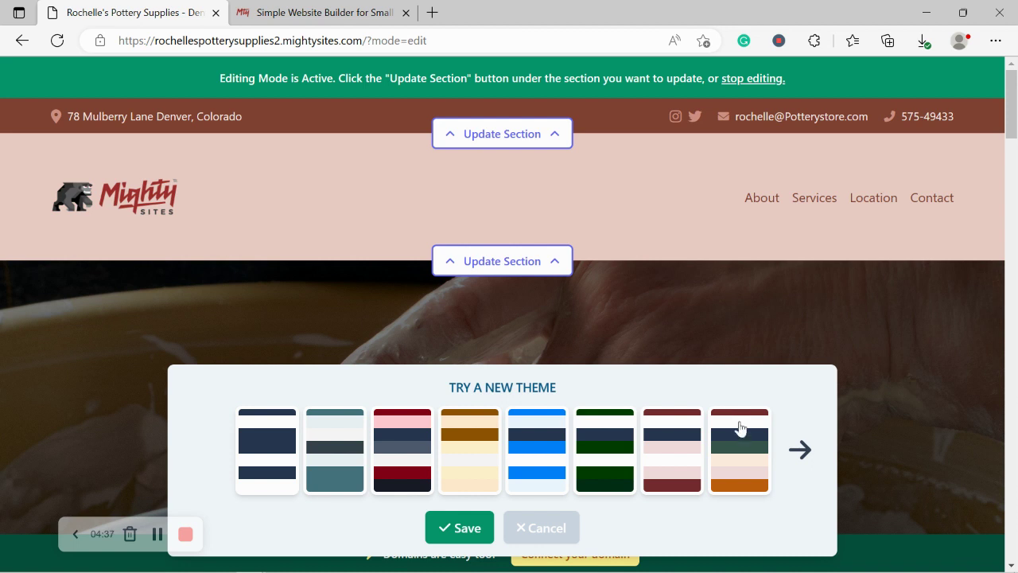
{"action": "left_click", "coordinate": [791, 445]}
{"action": "left_click", "coordinate": [789, 446]}
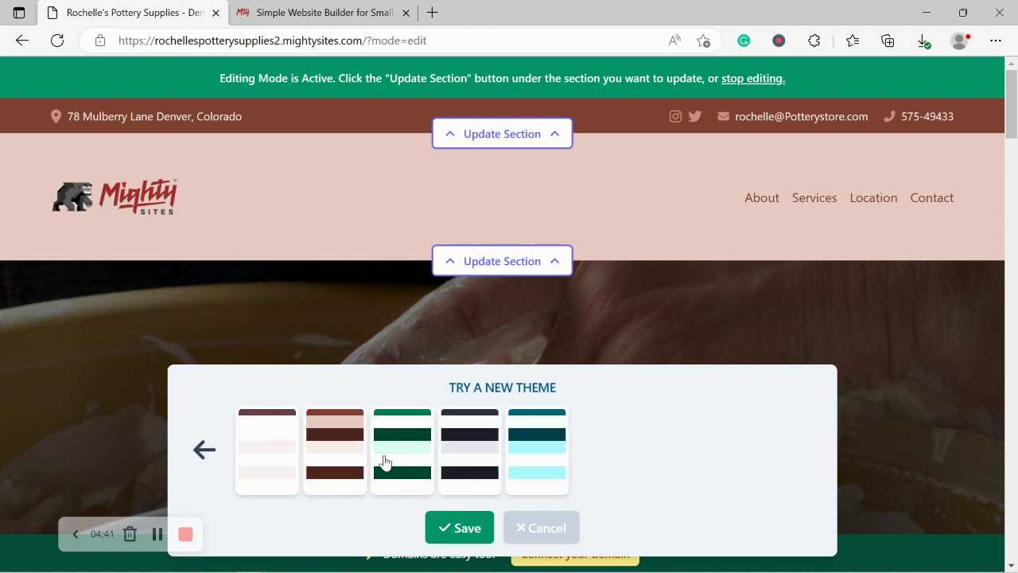
{"action": "left_click", "coordinate": [202, 449]}
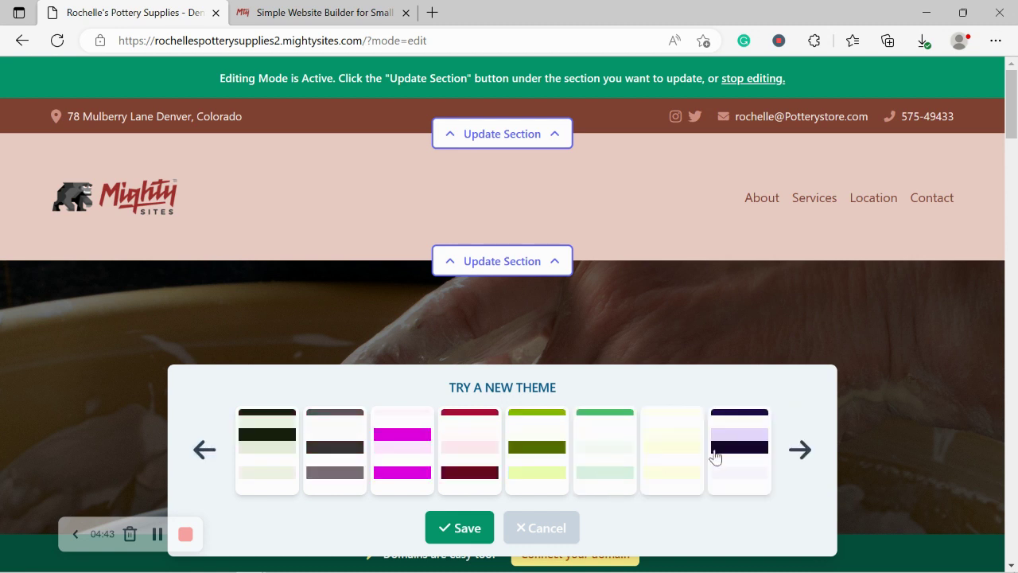
{"action": "left_click", "coordinate": [679, 461]}
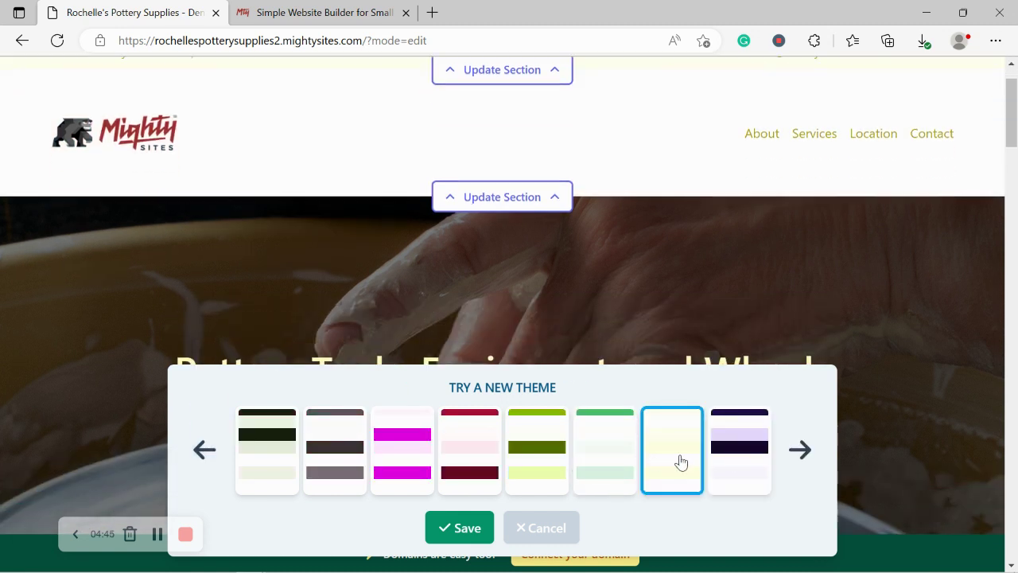
{"action": "left_click", "coordinate": [557, 464]}
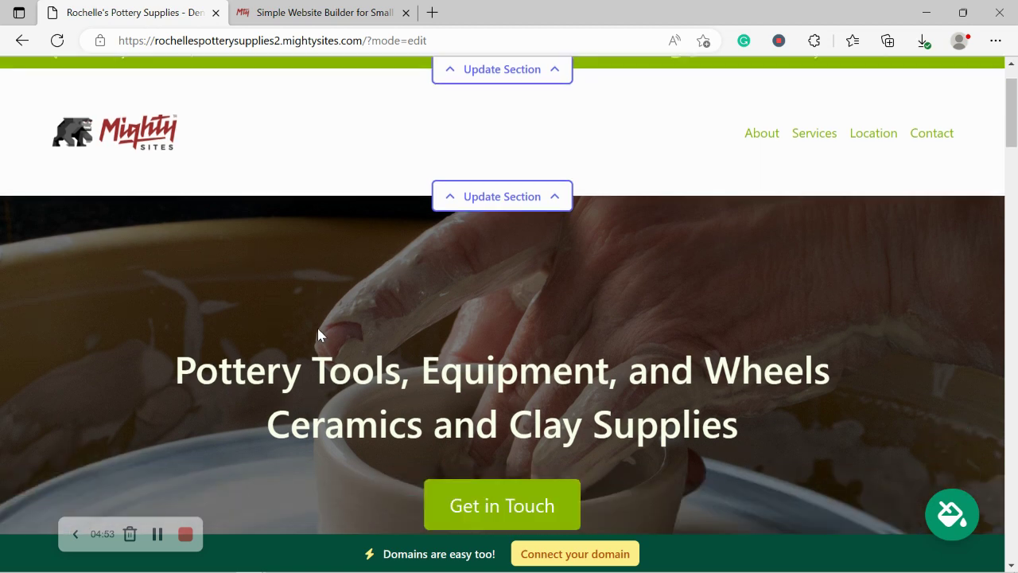
- Open the hero section's image settings and browse the stock photo library
{"action": "scroll", "coordinate": [319, 328], "scroll_direction": "down", "scroll_amount": 3}
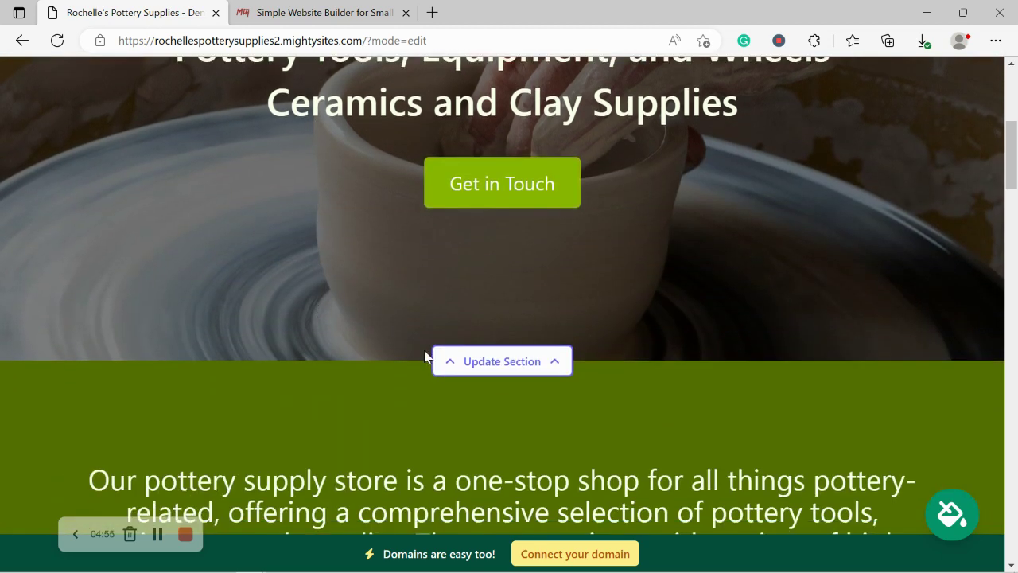
{"action": "left_click", "coordinate": [481, 372]}
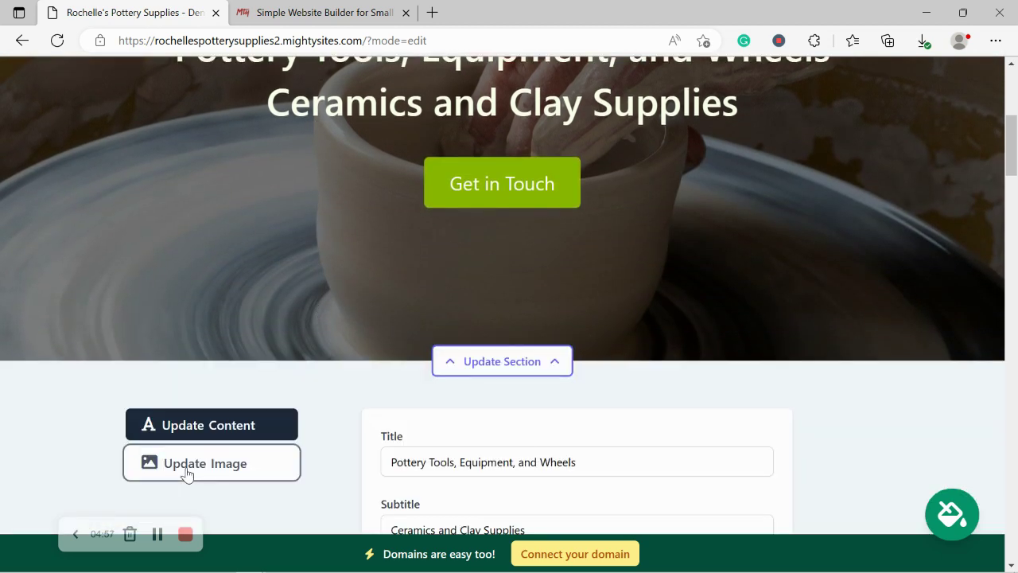
{"action": "left_click", "coordinate": [185, 471]}
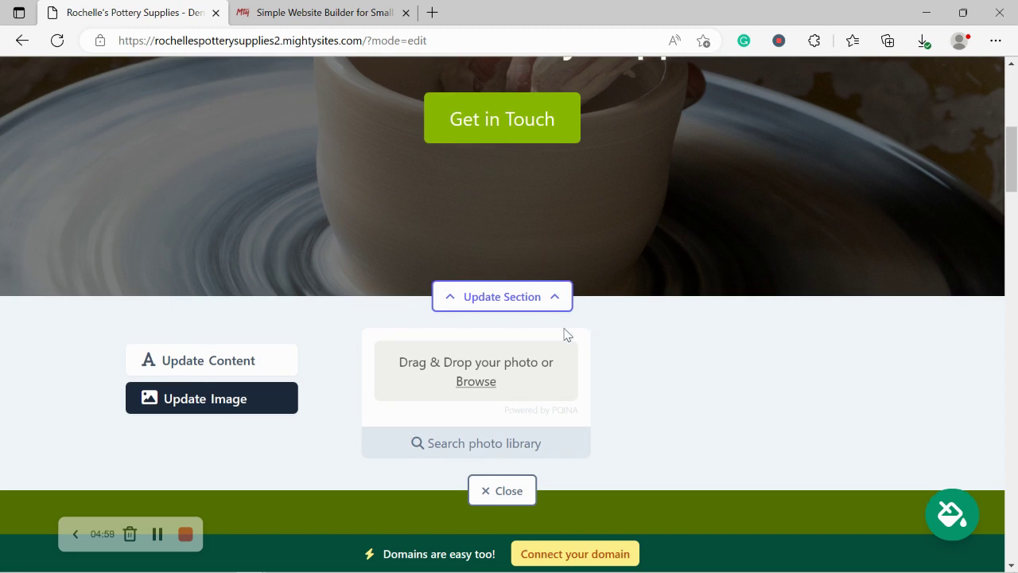
{"action": "left_click", "coordinate": [480, 448]}
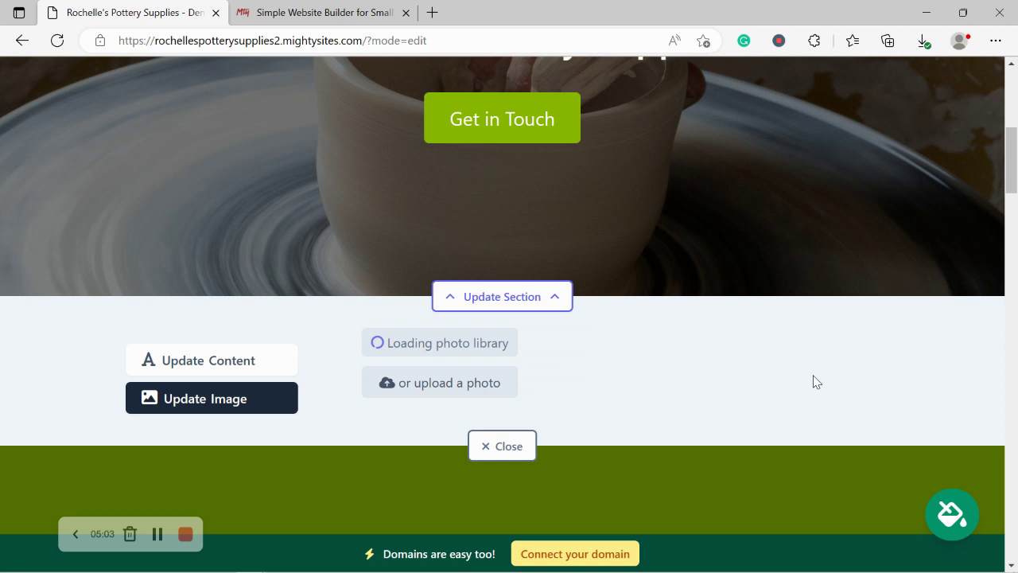
- Search stock photos for 'Pottery' and save the pottery-shelves photo as the hero image
{"action": "scroll", "coordinate": [915, 413], "scroll_direction": "down", "scroll_amount": 2}
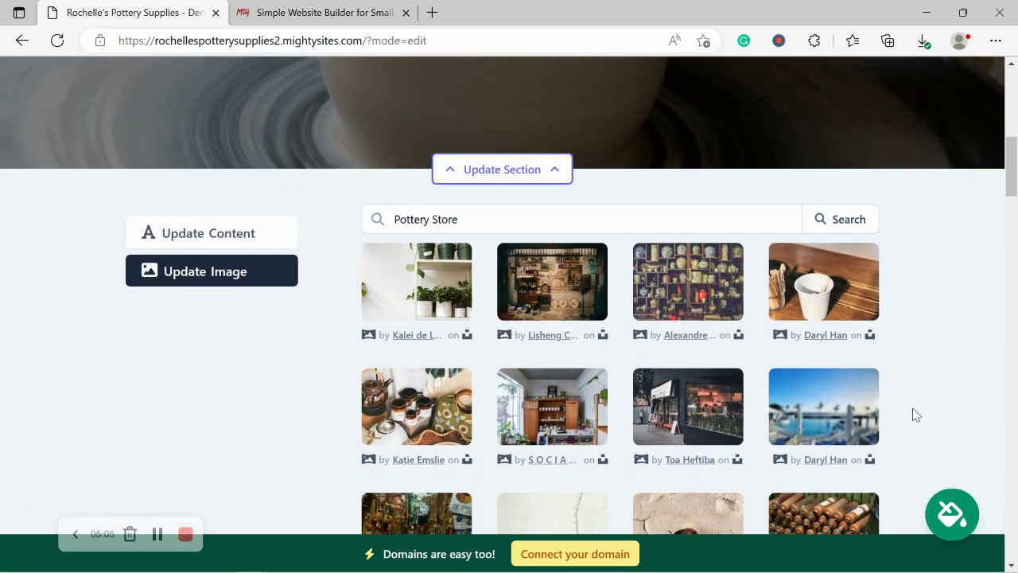
{"action": "scroll", "coordinate": [915, 414], "scroll_direction": "down", "scroll_amount": 1}
{"action": "scroll", "coordinate": [915, 414], "scroll_direction": "up", "scroll_amount": 1}
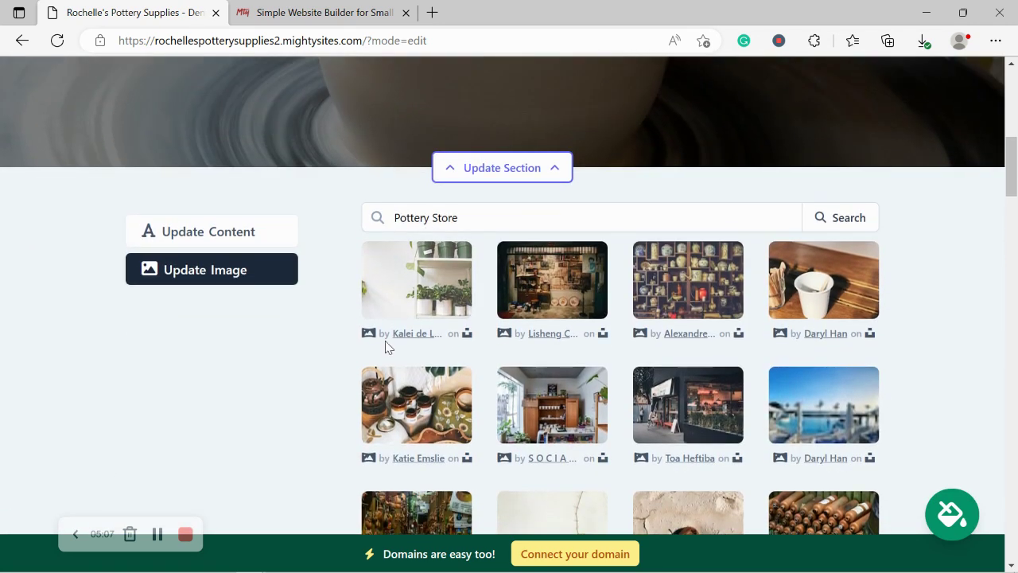
{"action": "left_click_drag", "start_coordinate": [430, 218], "coordinate": [534, 226]}
{"action": "key", "text": "BackSpace"}
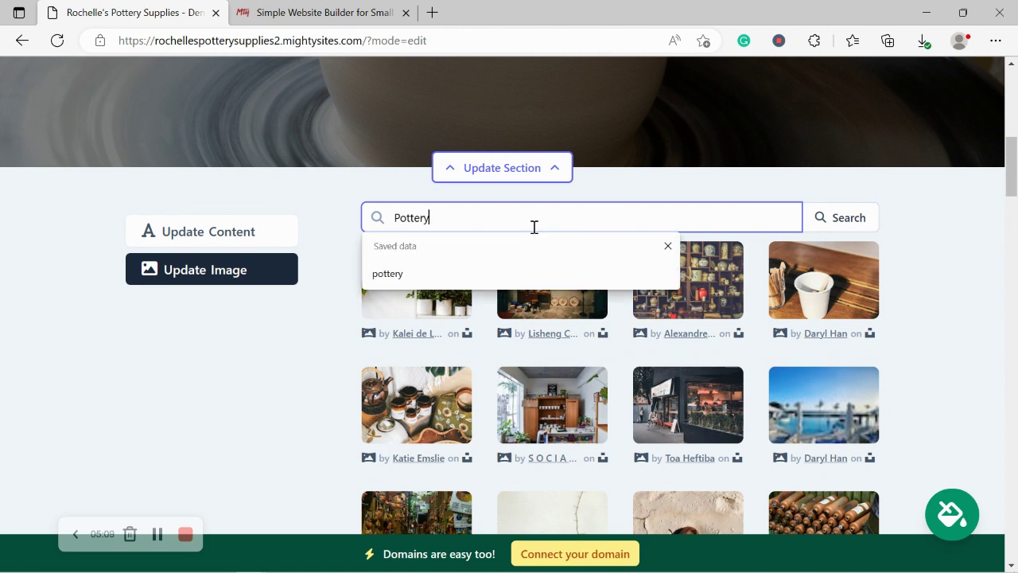
{"action": "left_click", "coordinate": [843, 223]}
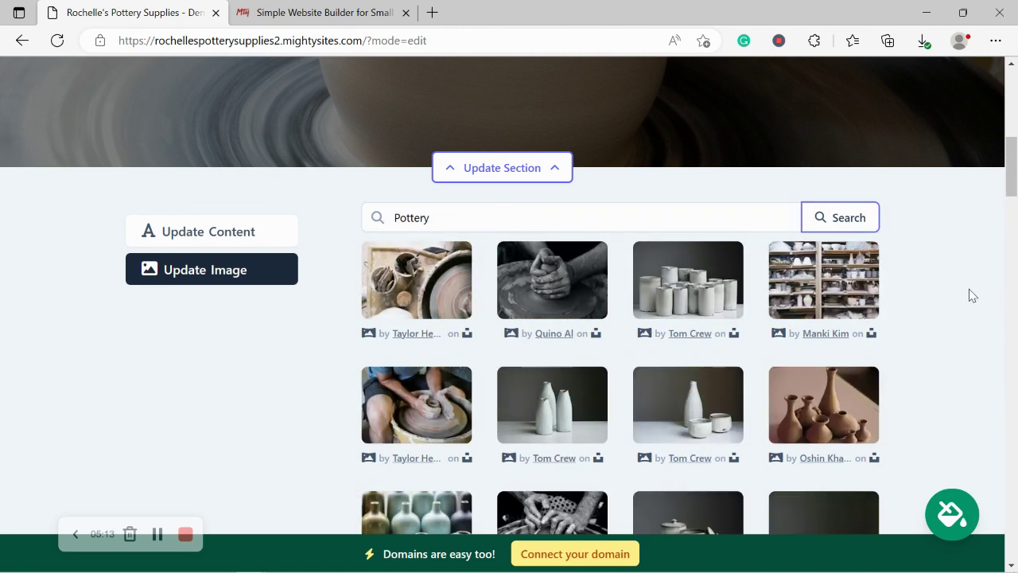
{"action": "scroll", "coordinate": [969, 296], "scroll_direction": "down", "scroll_amount": 2}
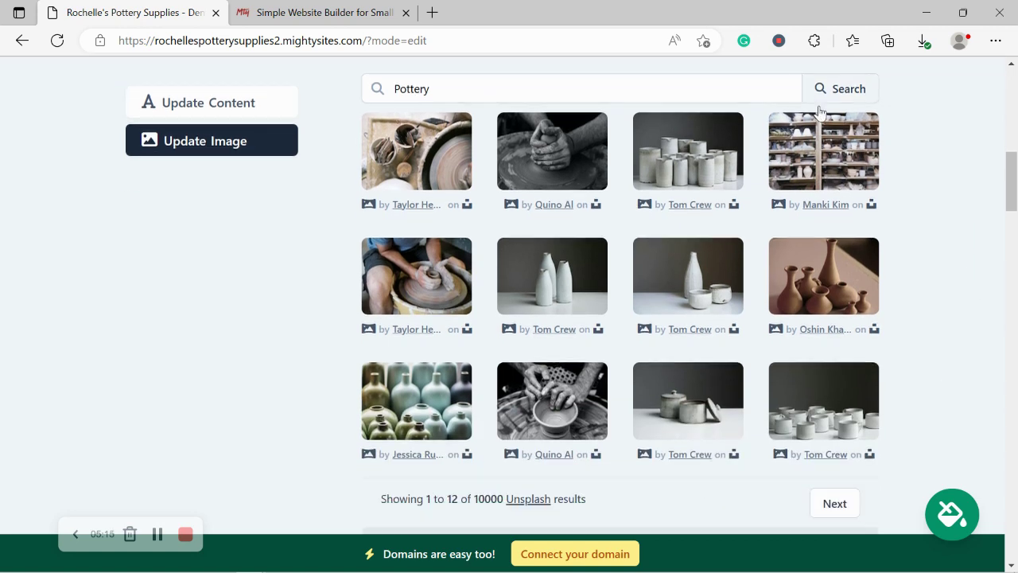
{"action": "left_click", "coordinate": [824, 133]}
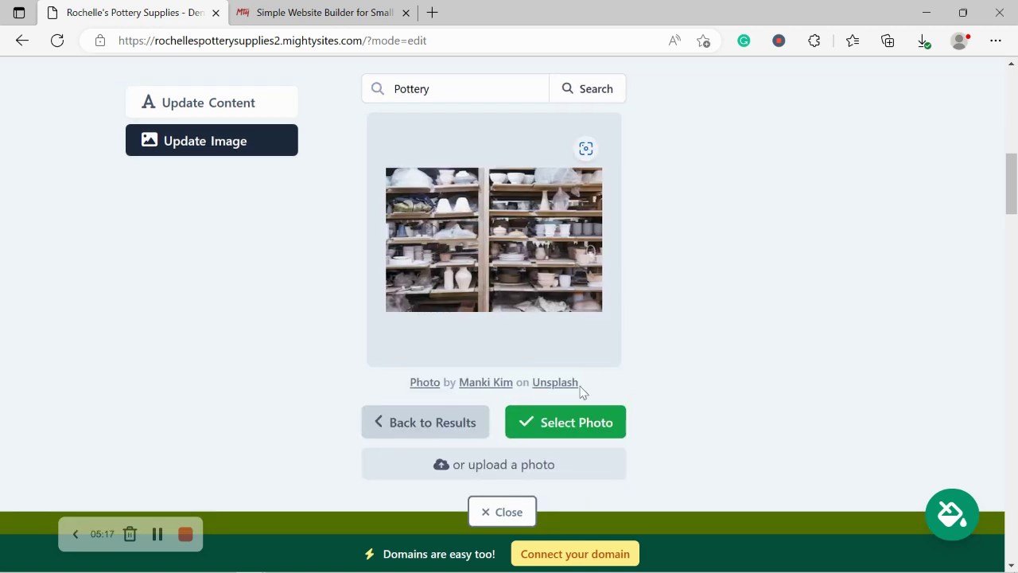
{"action": "left_click", "coordinate": [559, 423]}
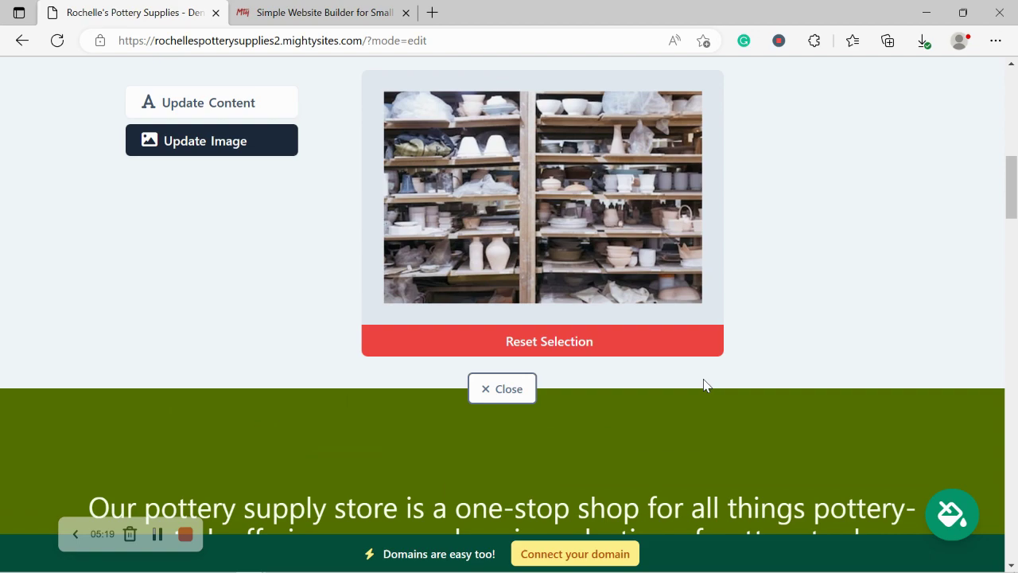
{"action": "left_click", "coordinate": [525, 389]}
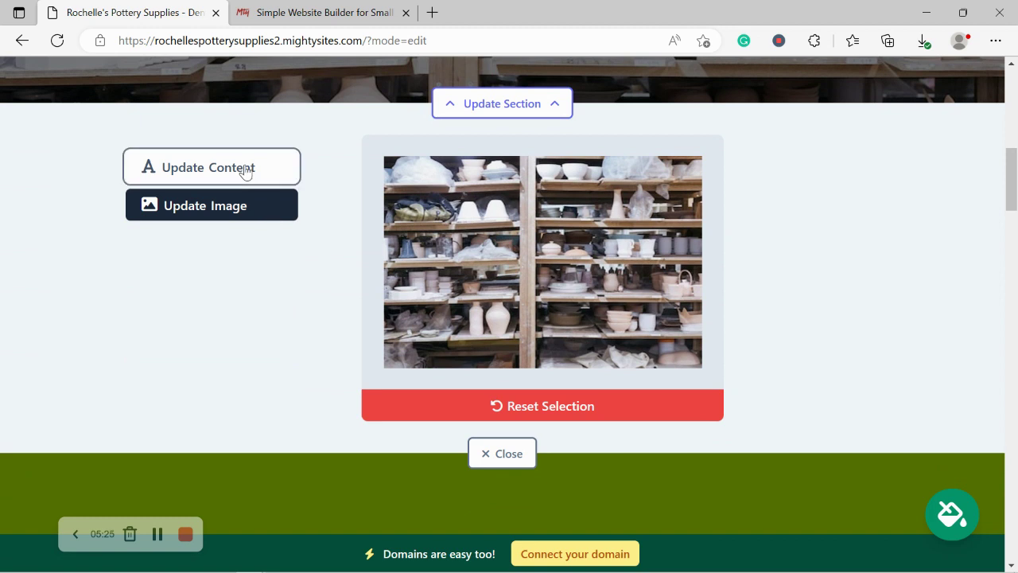
- Change the hero button text from 'Get in Touch' to 'Get Directions'
{"action": "left_click", "coordinate": [245, 168]}
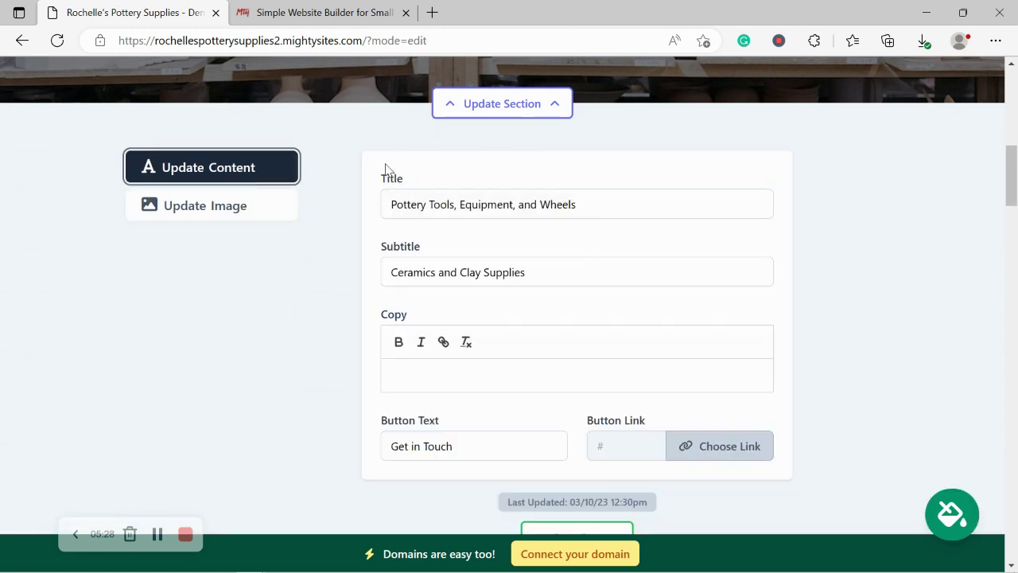
{"action": "triple_click", "coordinate": [475, 455]}
{"action": "left_click", "coordinate": [895, 282]}
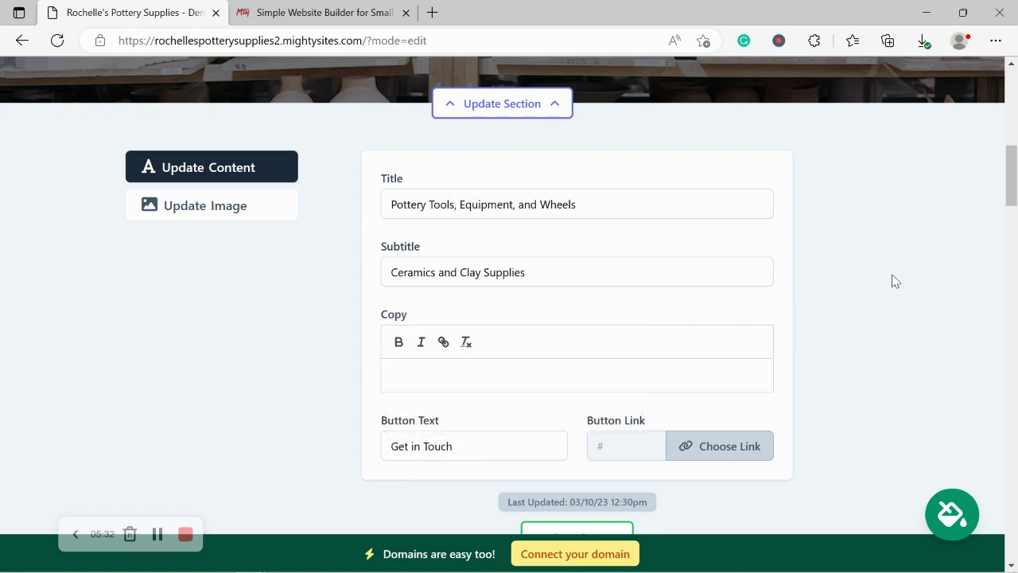
{"action": "scroll", "coordinate": [895, 281], "scroll_direction": "up", "scroll_amount": 4}
{"action": "scroll", "coordinate": [629, 212], "scroll_direction": "down", "scroll_amount": 5}
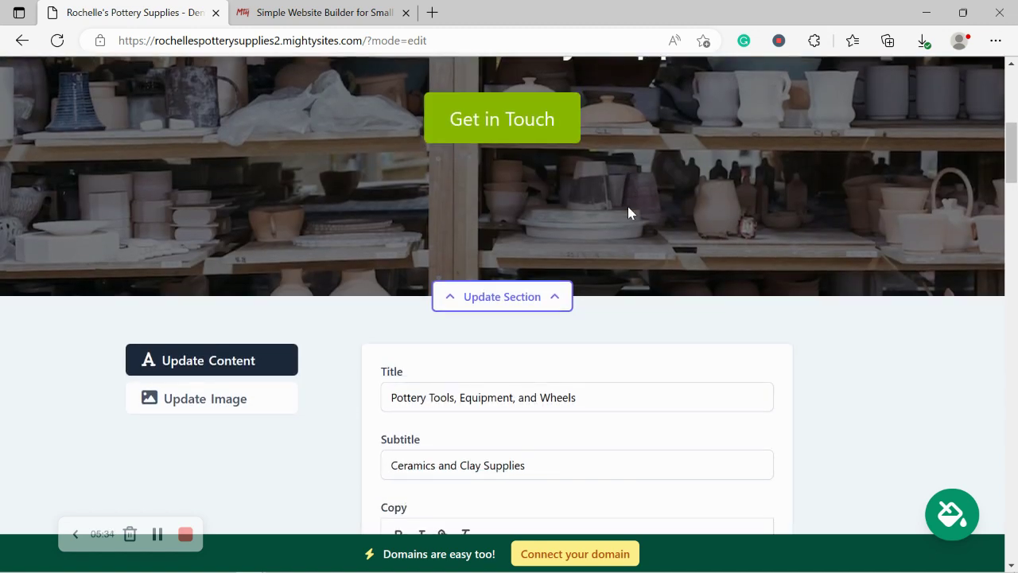
{"action": "triple_click", "coordinate": [462, 313]}
{"action": "type", "text": "Get D"}
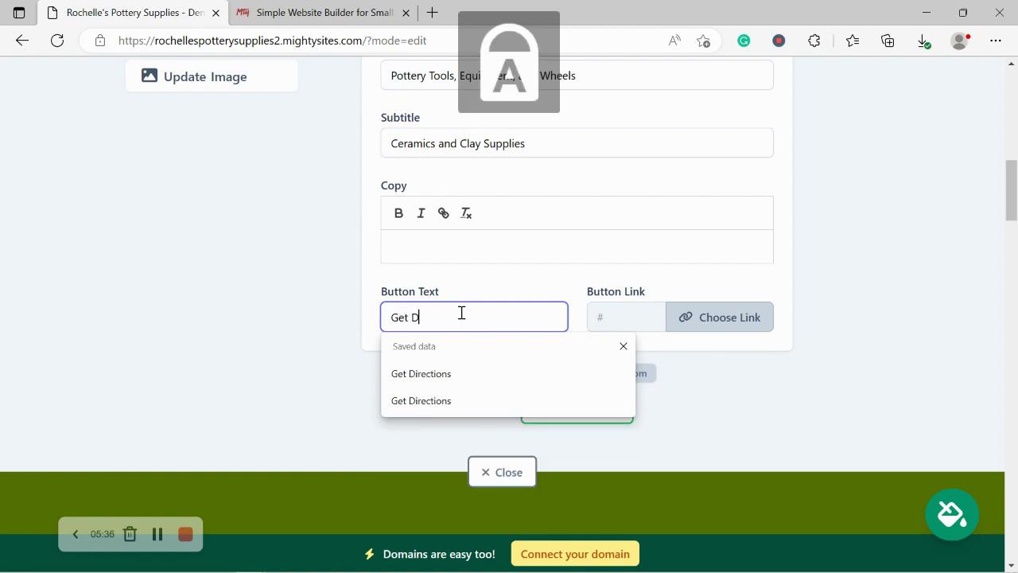
{"action": "type", "text": "irections"}
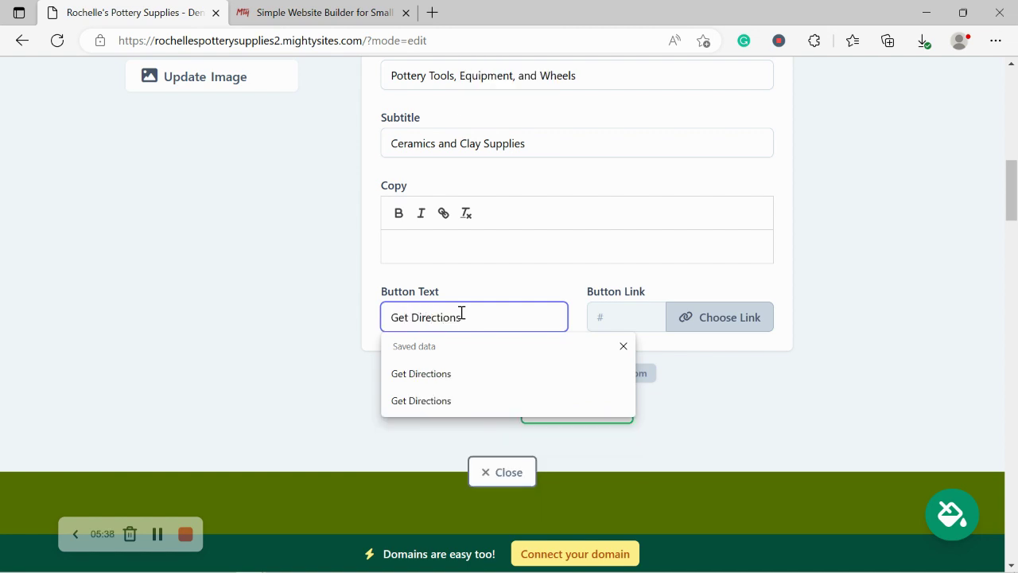
- Link the button to the store's Directions Link, then save the content and close the editor
{"action": "left_click", "coordinate": [725, 327]}
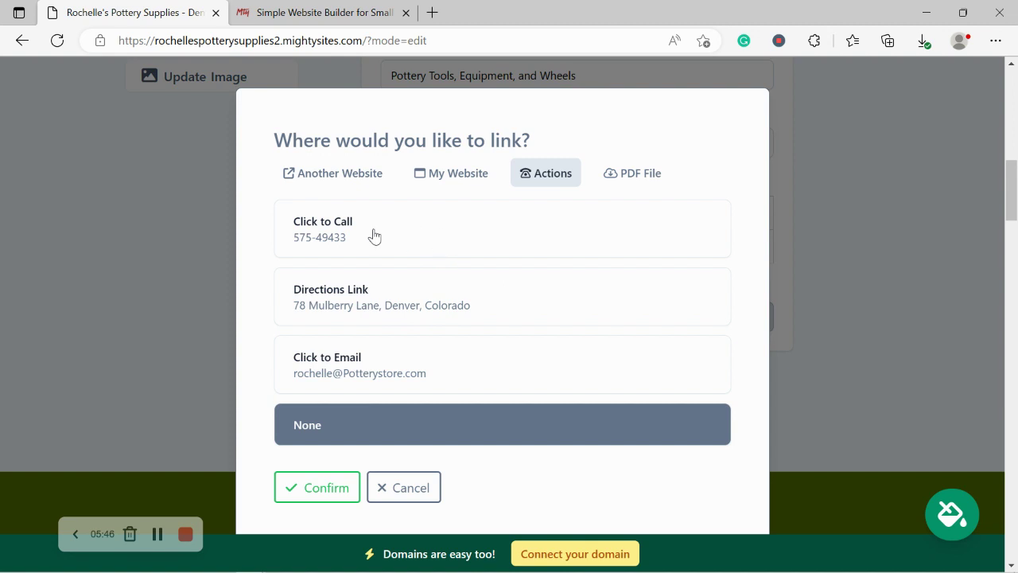
{"action": "left_click", "coordinate": [393, 290]}
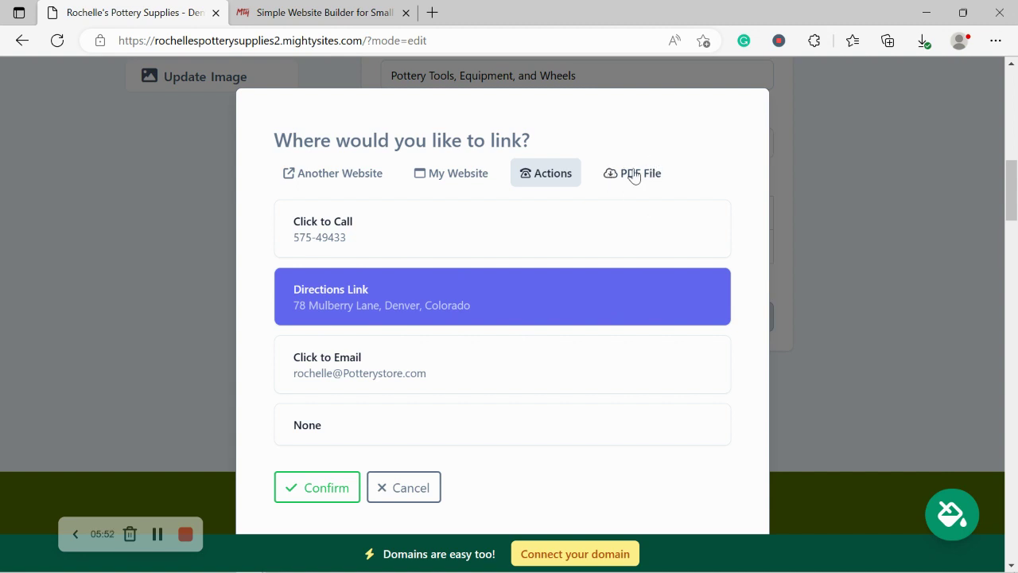
{"action": "left_click", "coordinate": [326, 487]}
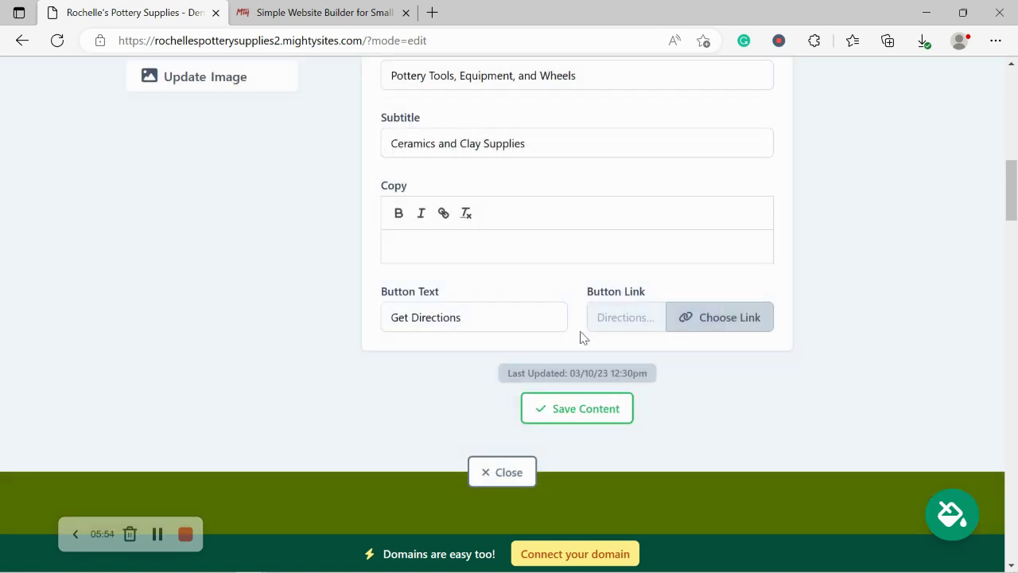
{"action": "left_click", "coordinate": [611, 422]}
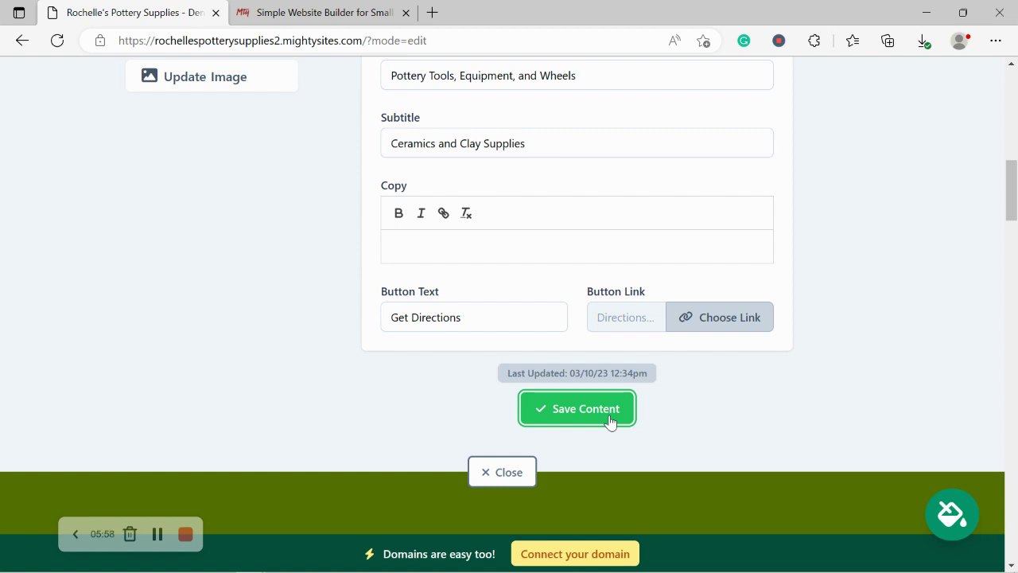
{"action": "left_click", "coordinate": [529, 468]}
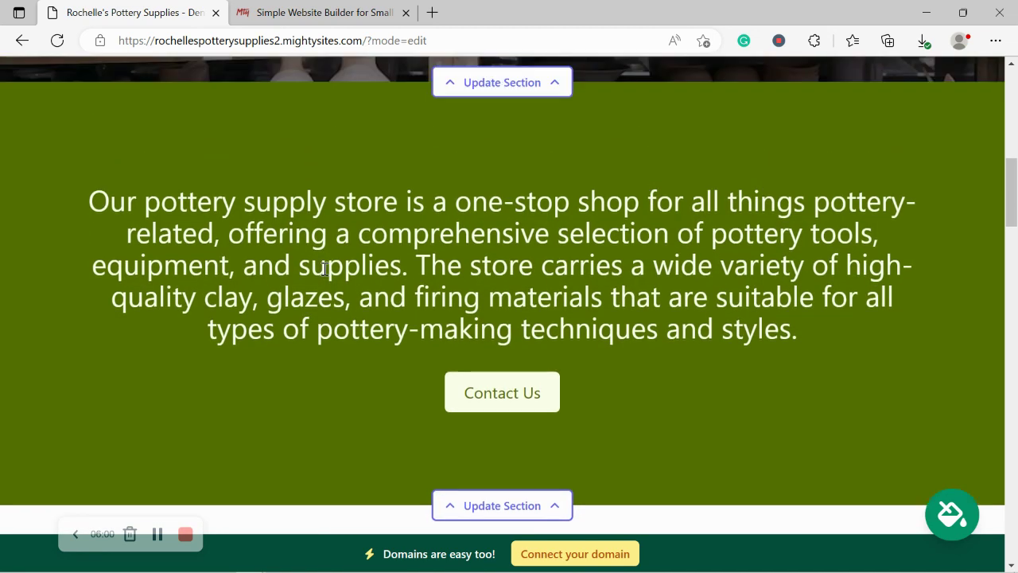
{"action": "scroll", "coordinate": [324, 269], "scroll_direction": "up", "scroll_amount": 5}
{"action": "scroll", "coordinate": [324, 275], "scroll_direction": "down", "scroll_amount": 3}
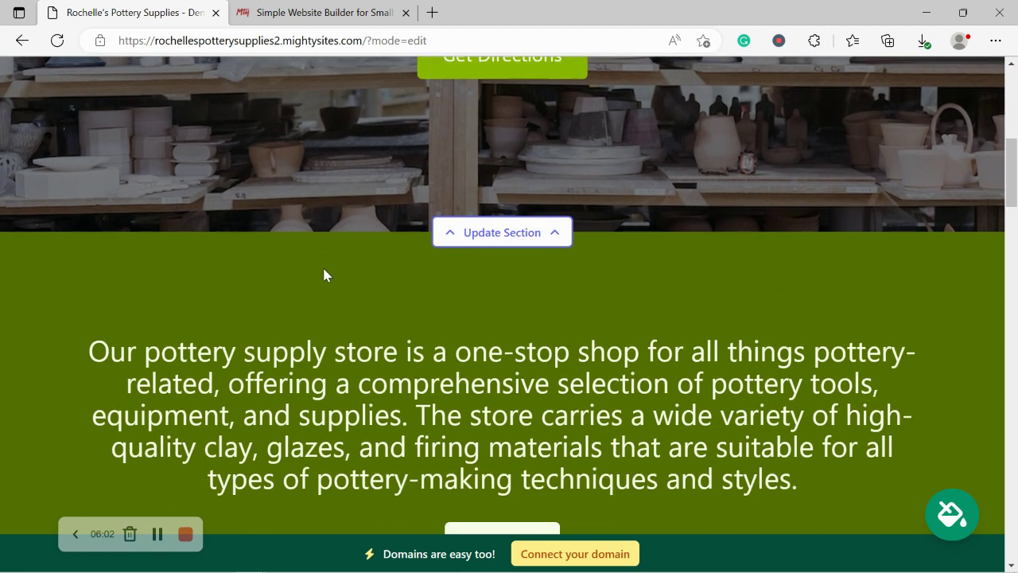
{"action": "scroll", "coordinate": [324, 275], "scroll_direction": "down", "scroll_amount": 2}
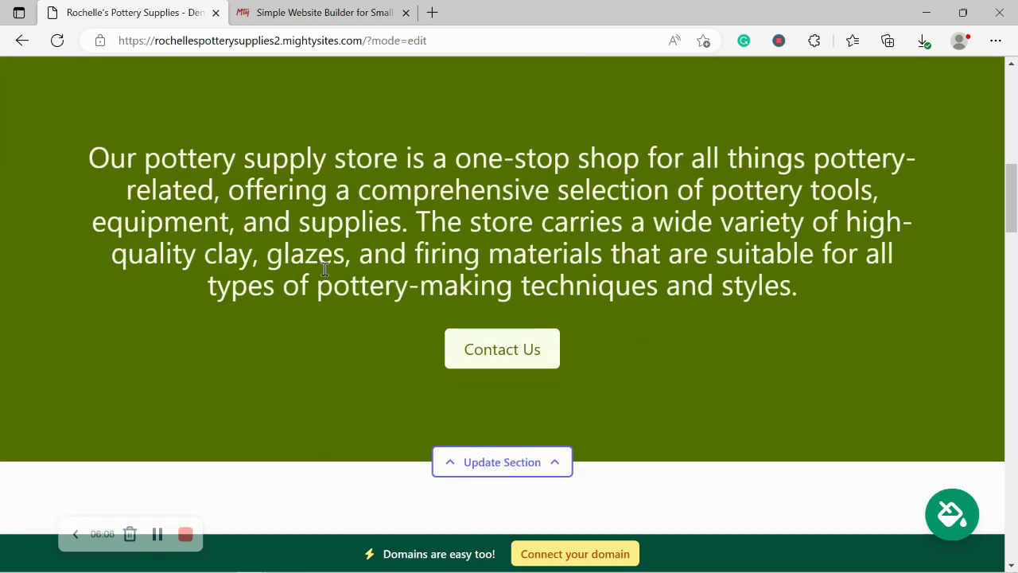
{"action": "left_click_drag", "start_coordinate": [95, 142], "coordinate": [806, 279]}
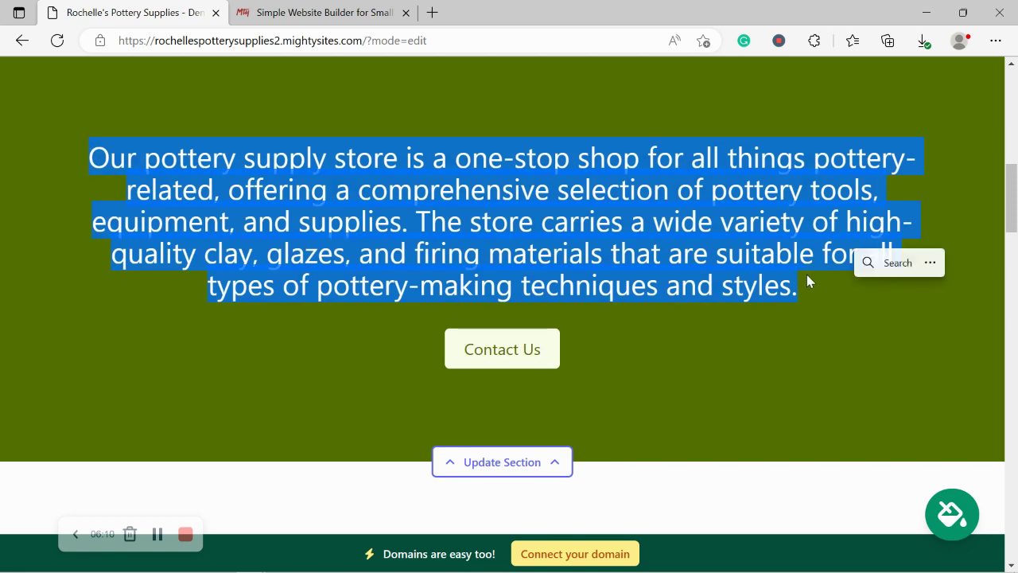
{"action": "left_click", "coordinate": [399, 417]}
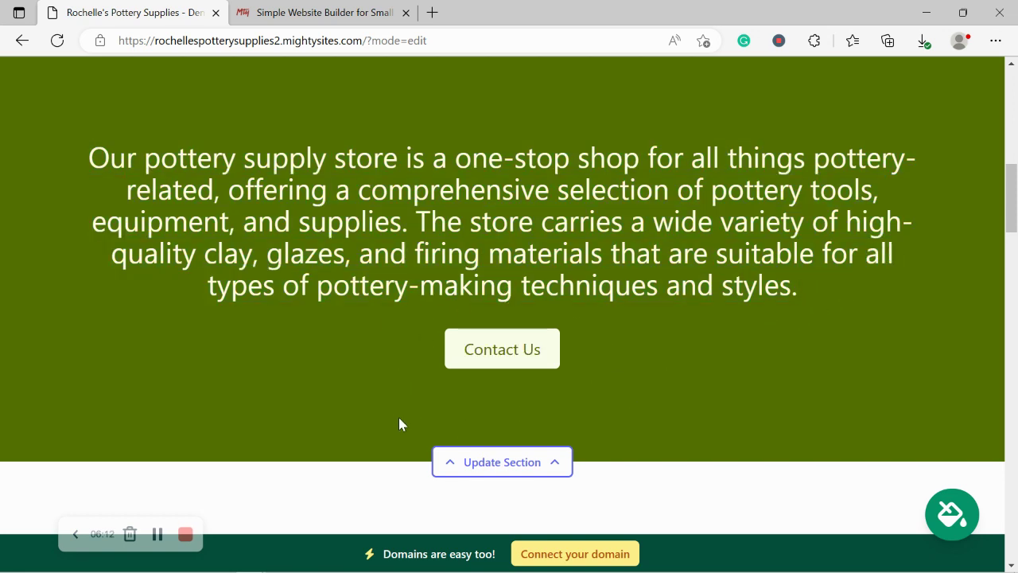
{"action": "scroll", "coordinate": [399, 417], "scroll_direction": "down", "scroll_amount": 1}
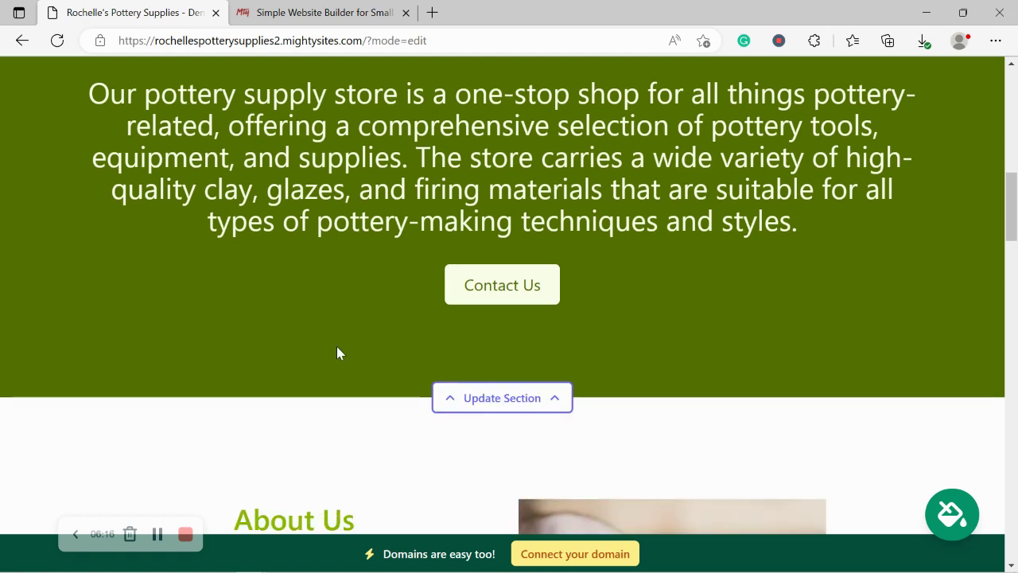
{"action": "scroll", "coordinate": [337, 347], "scroll_direction": "down", "scroll_amount": 4}
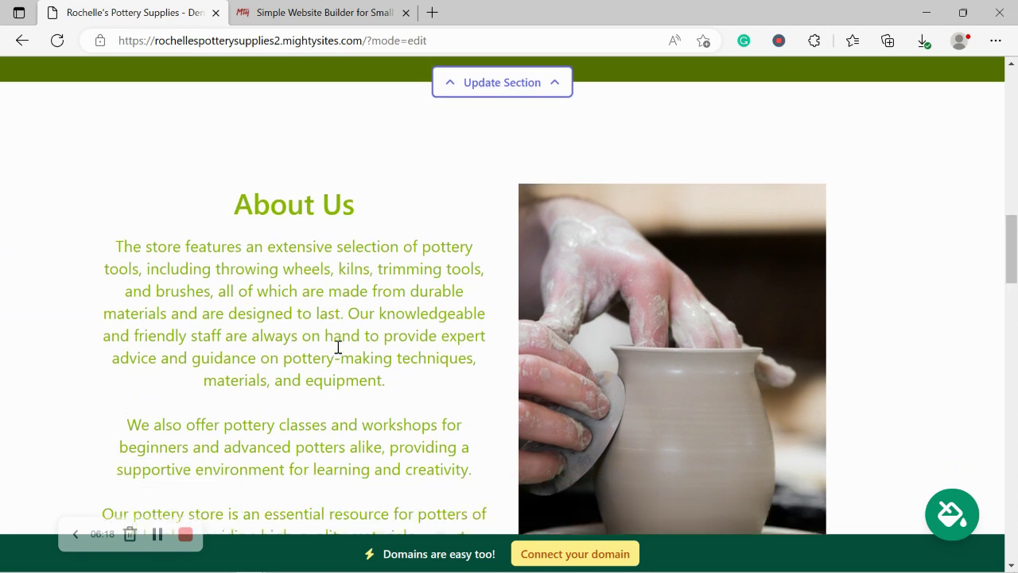
{"action": "scroll", "coordinate": [337, 347], "scroll_direction": "down", "scroll_amount": 1}
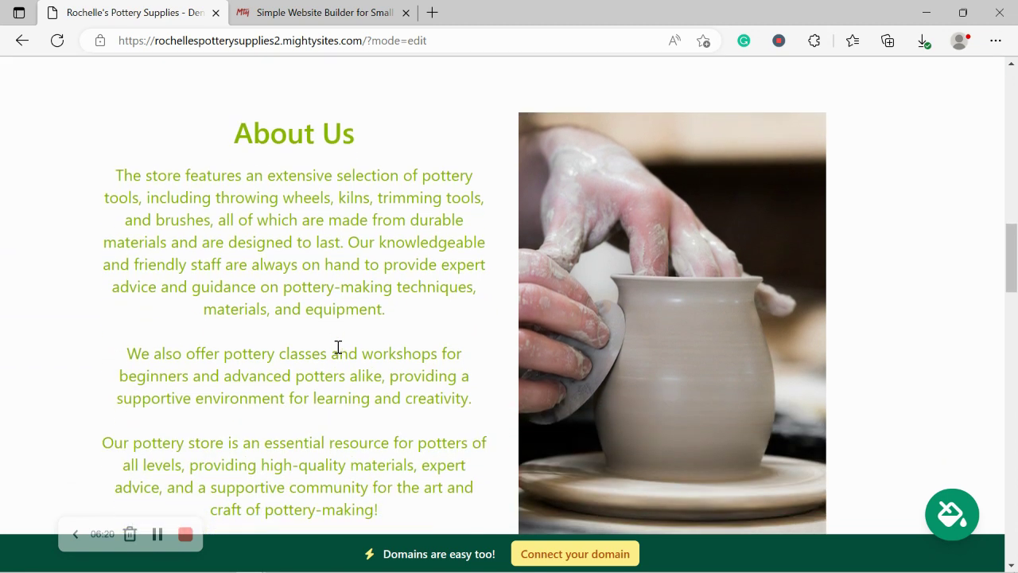
{"action": "scroll", "coordinate": [338, 347], "scroll_direction": "down", "scroll_amount": 1}
{"action": "scroll", "coordinate": [337, 347], "scroll_direction": "up", "scroll_amount": 1}
{"action": "scroll", "coordinate": [747, 353], "scroll_direction": "down", "scroll_amount": 5}
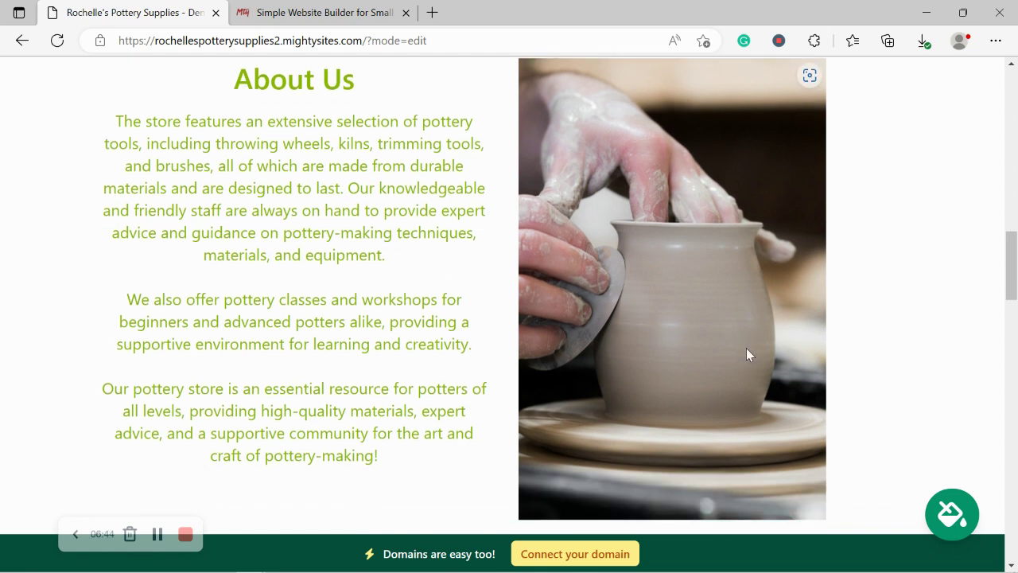
{"action": "scroll", "coordinate": [747, 350], "scroll_direction": "down", "scroll_amount": 3}
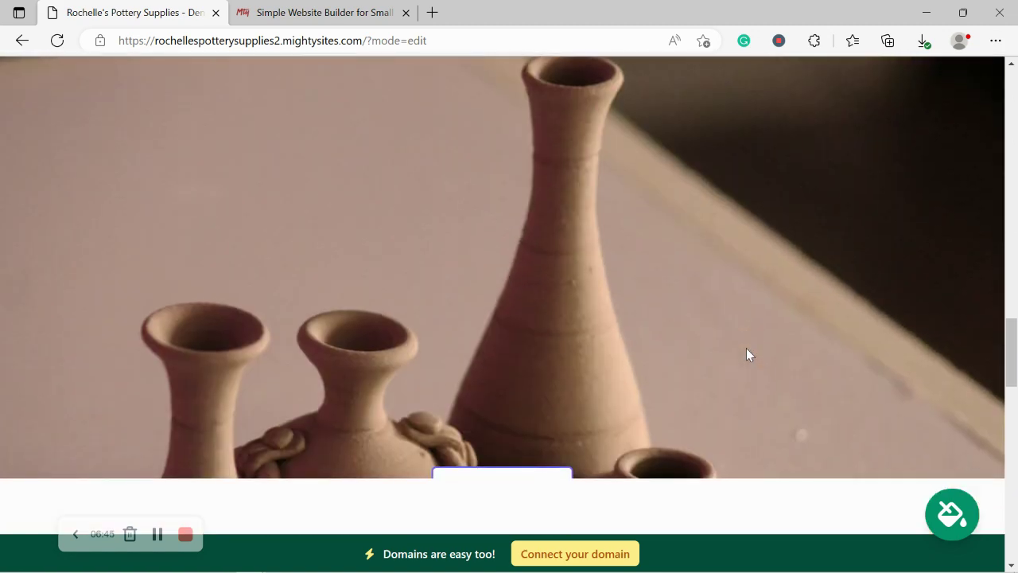
- Scroll down to review the Services text block on the pottery site
{"action": "scroll", "coordinate": [746, 350], "scroll_direction": "down", "scroll_amount": 4}
{"action": "scroll", "coordinate": [746, 354], "scroll_direction": "down", "scroll_amount": 2}
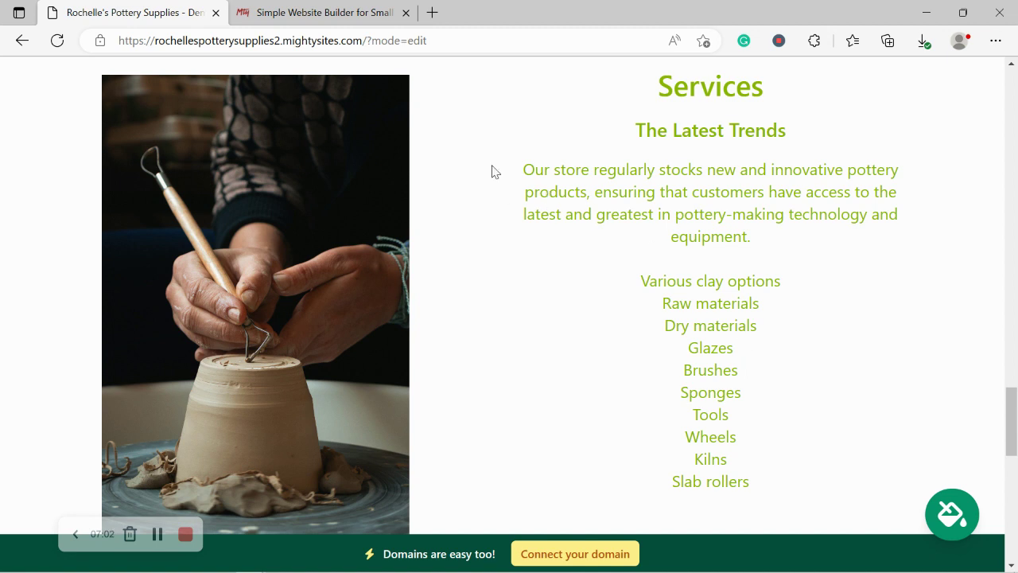
{"action": "left_click_drag", "start_coordinate": [644, 95], "coordinate": [795, 487]}
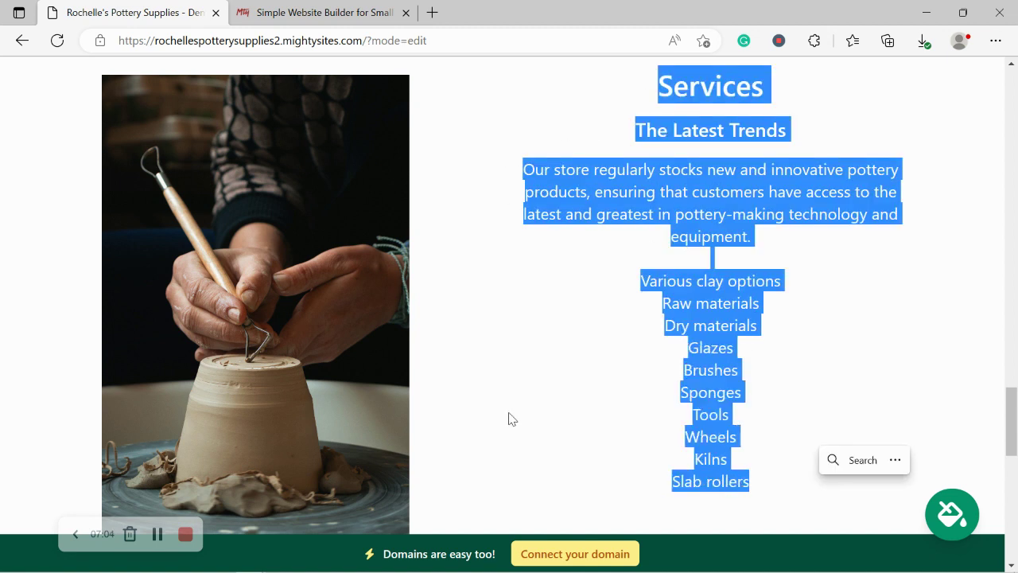
{"action": "left_click", "coordinate": [512, 420]}
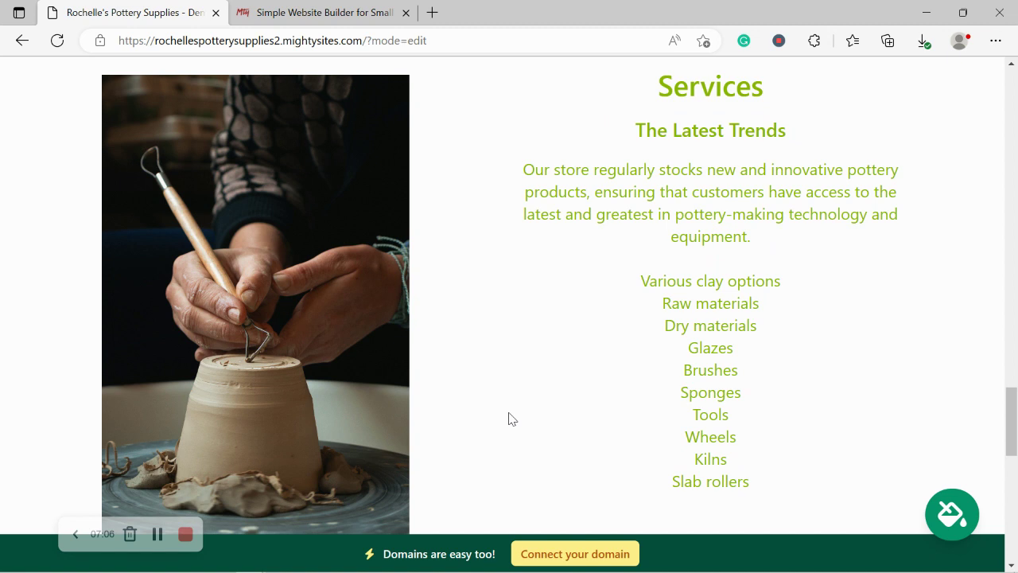
{"action": "scroll", "coordinate": [512, 420], "scroll_direction": "down", "scroll_amount": 1}
{"action": "scroll", "coordinate": [512, 419], "scroll_direction": "up", "scroll_amount": 1}
- Check the store hours, then go to 'Connect your domain' from the bottom banner
{"action": "scroll", "coordinate": [321, 336], "scroll_direction": "down", "scroll_amount": 5}
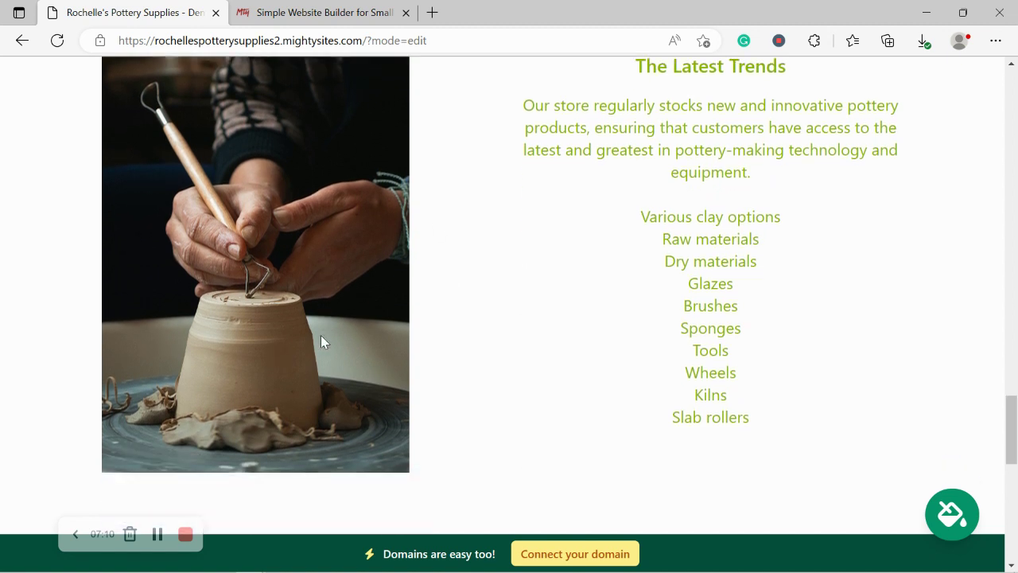
{"action": "scroll", "coordinate": [322, 342], "scroll_direction": "down", "scroll_amount": 3}
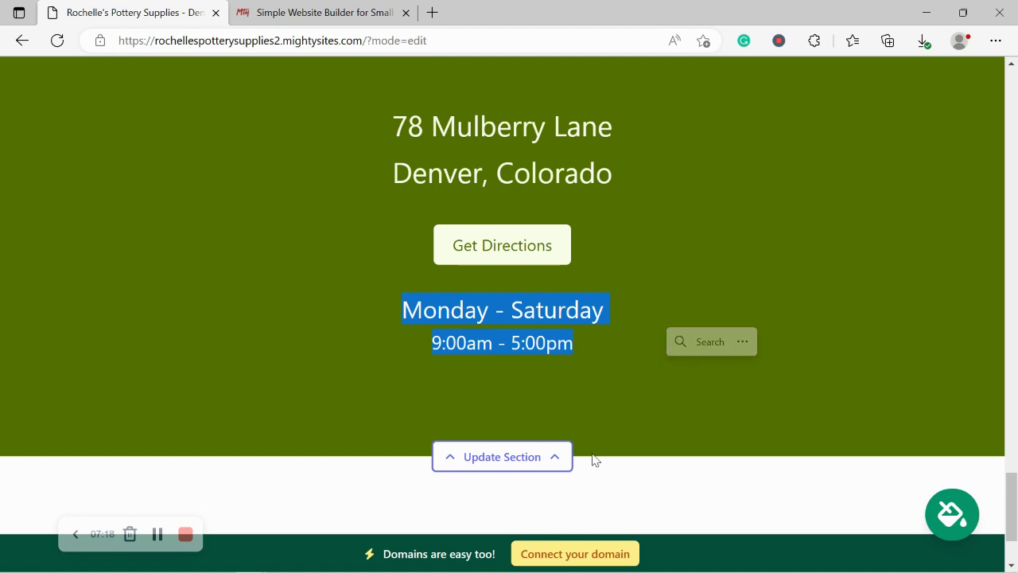
{"action": "left_click", "coordinate": [406, 498]}
{"action": "scroll", "coordinate": [405, 498], "scroll_direction": "down", "scroll_amount": 1}
{"action": "scroll", "coordinate": [406, 493], "scroll_direction": "down", "scroll_amount": 1}
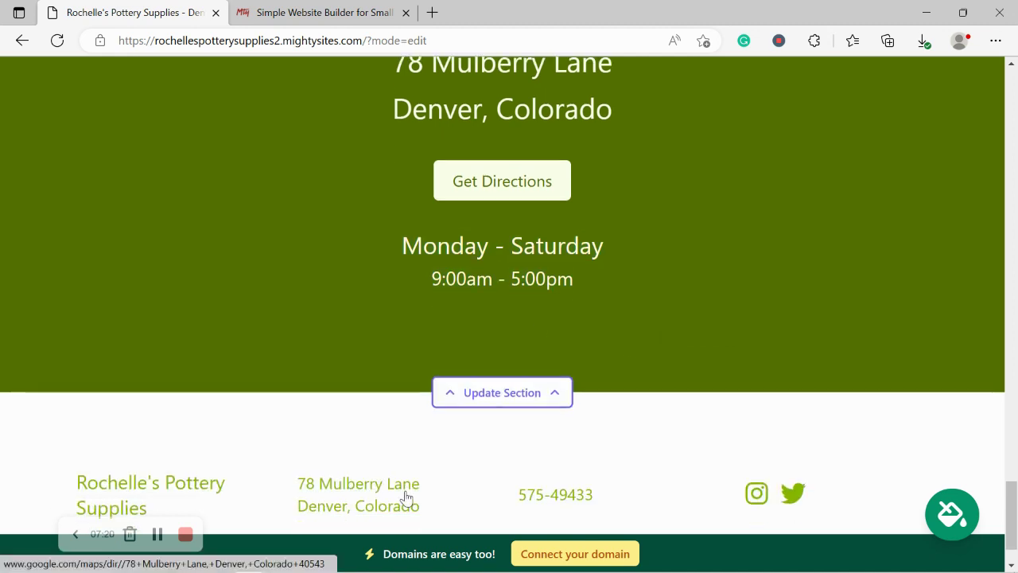
{"action": "scroll", "coordinate": [405, 493], "scroll_direction": "up", "scroll_amount": 2}
{"action": "scroll", "coordinate": [405, 490], "scroll_direction": "up", "scroll_amount": 5}
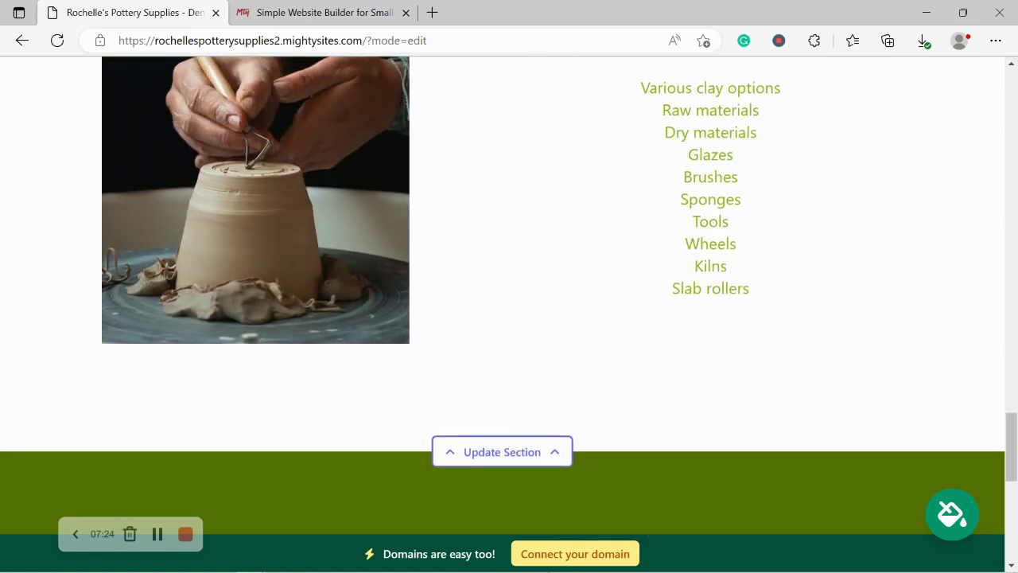
{"action": "left_click", "coordinate": [584, 552]}
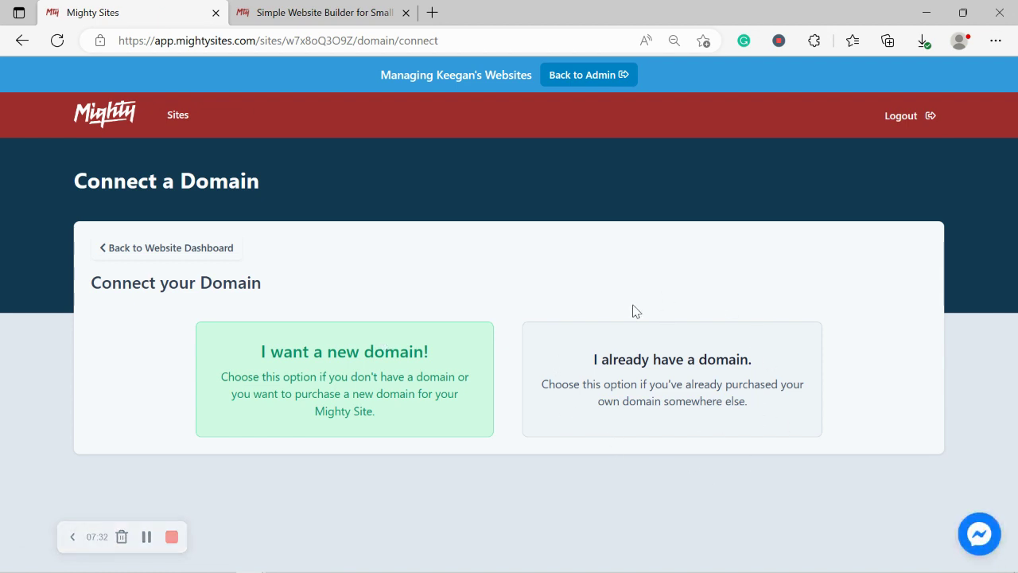
- Look over the Mighty Sites blog, then return to the website dashboard
{"action": "left_click", "coordinate": [325, 8]}
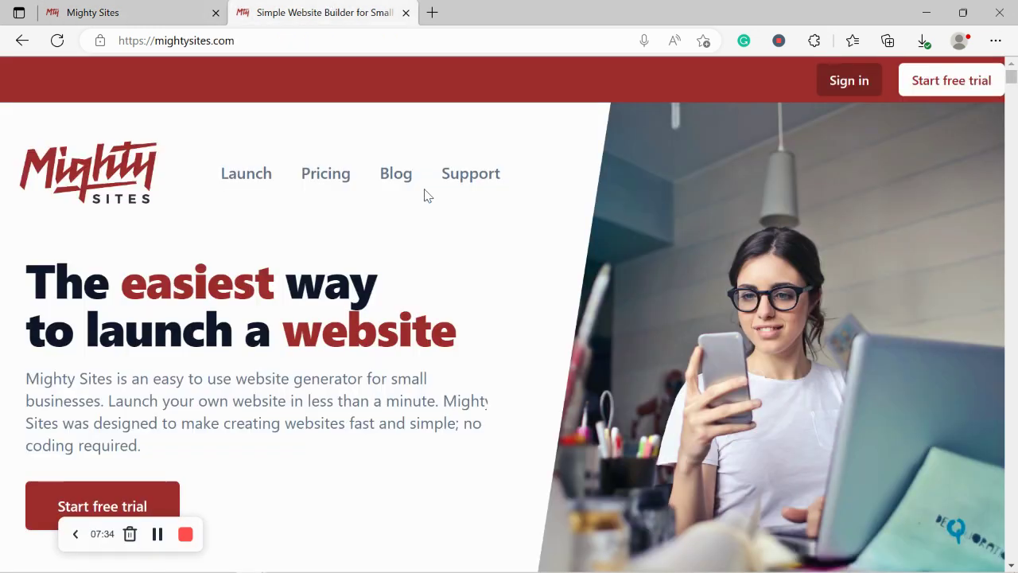
{"action": "left_click", "coordinate": [391, 180]}
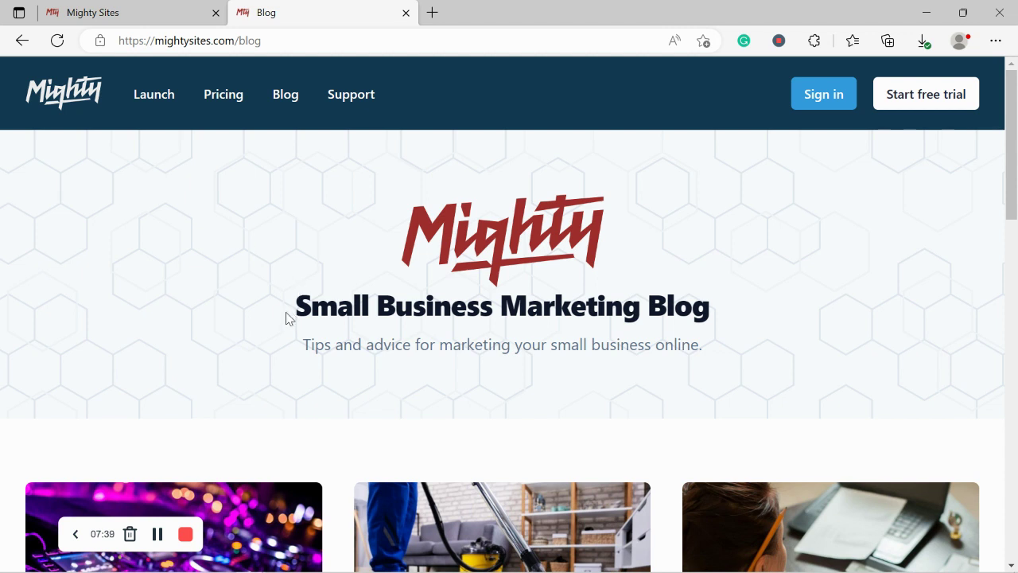
{"action": "left_click_drag", "start_coordinate": [288, 351], "coordinate": [809, 358]}
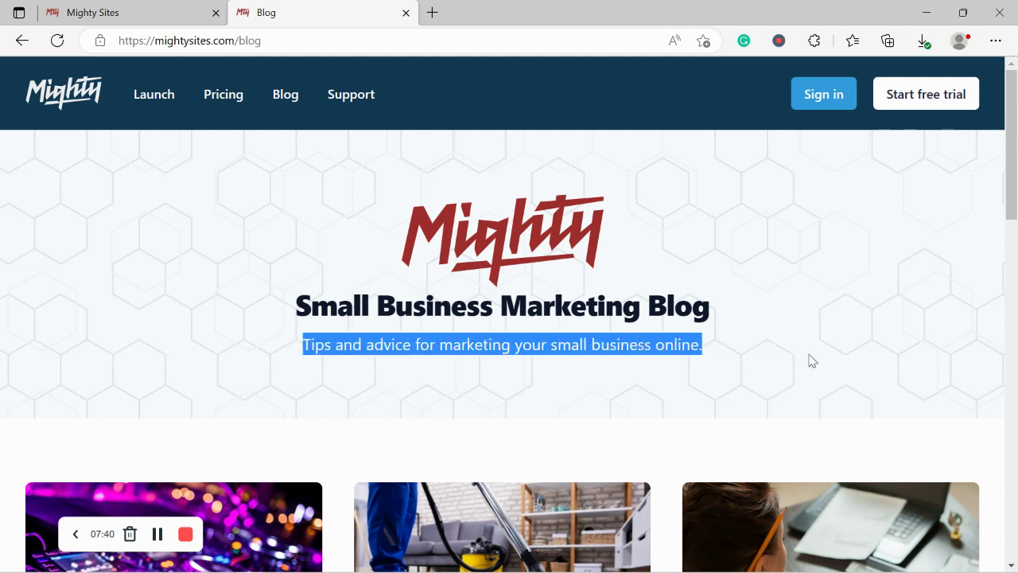
{"action": "left_click", "coordinate": [430, 373]}
{"action": "left_click", "coordinate": [167, 6]}
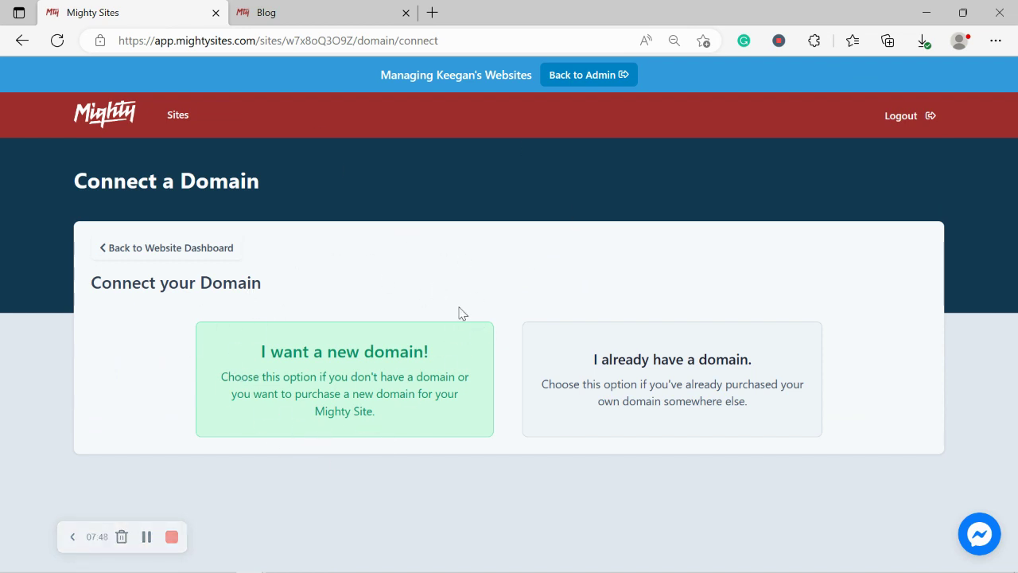
{"action": "left_click", "coordinate": [176, 253]}
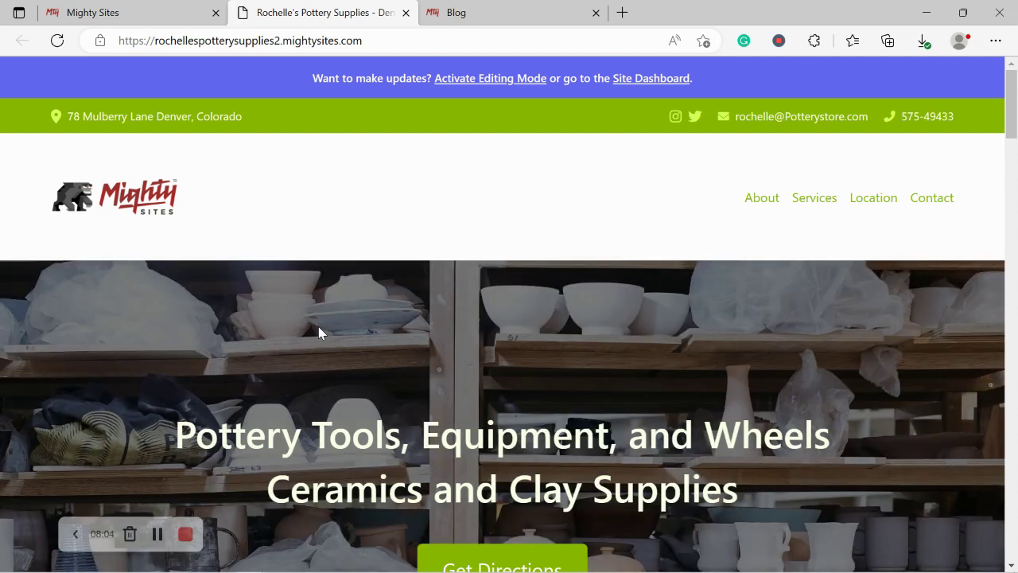
{"action": "scroll", "coordinate": [318, 333], "scroll_direction": "down", "scroll_amount": 3}
{"action": "scroll", "coordinate": [318, 333], "scroll_direction": "down", "scroll_amount": 5}
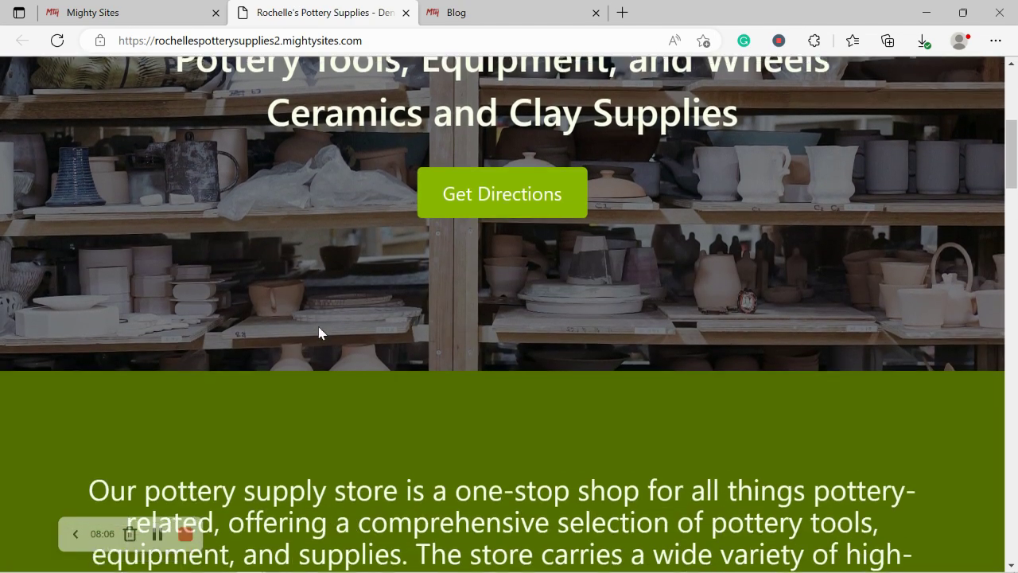
{"action": "scroll", "coordinate": [319, 326], "scroll_direction": "down", "scroll_amount": 5}
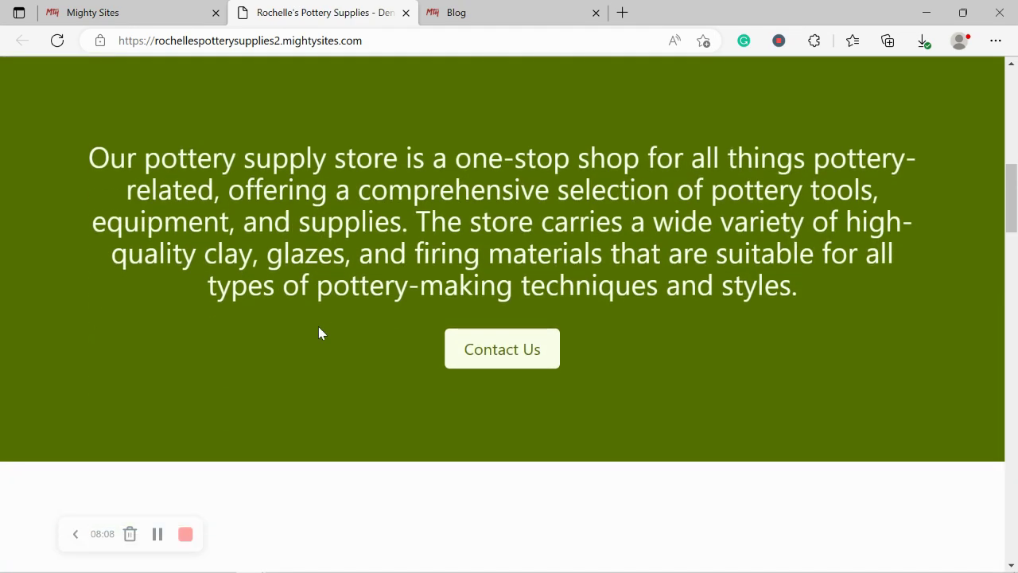
{"action": "scroll", "coordinate": [319, 327], "scroll_direction": "down", "scroll_amount": 5}
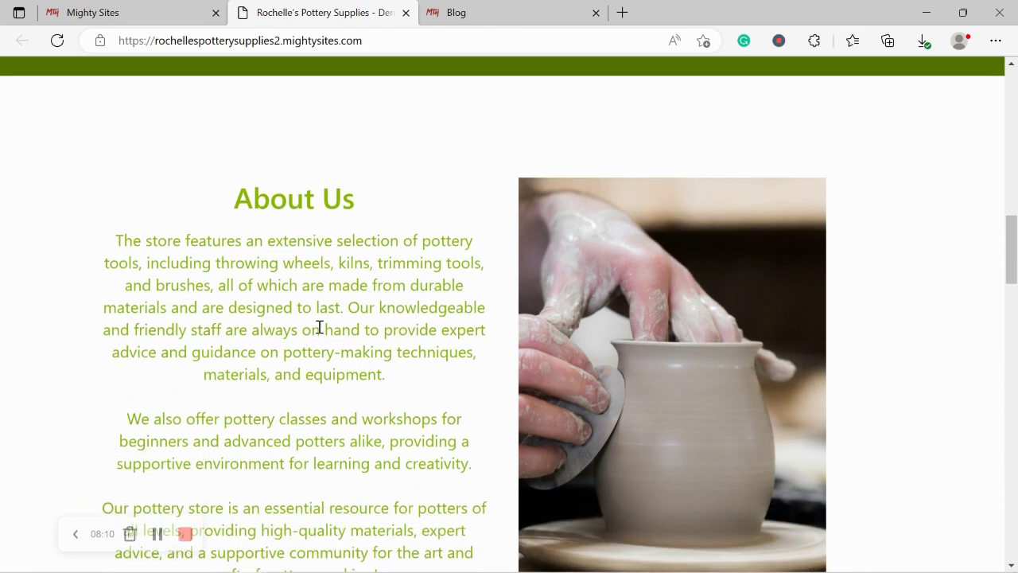
{"action": "scroll", "coordinate": [319, 327], "scroll_direction": "down", "scroll_amount": 7}
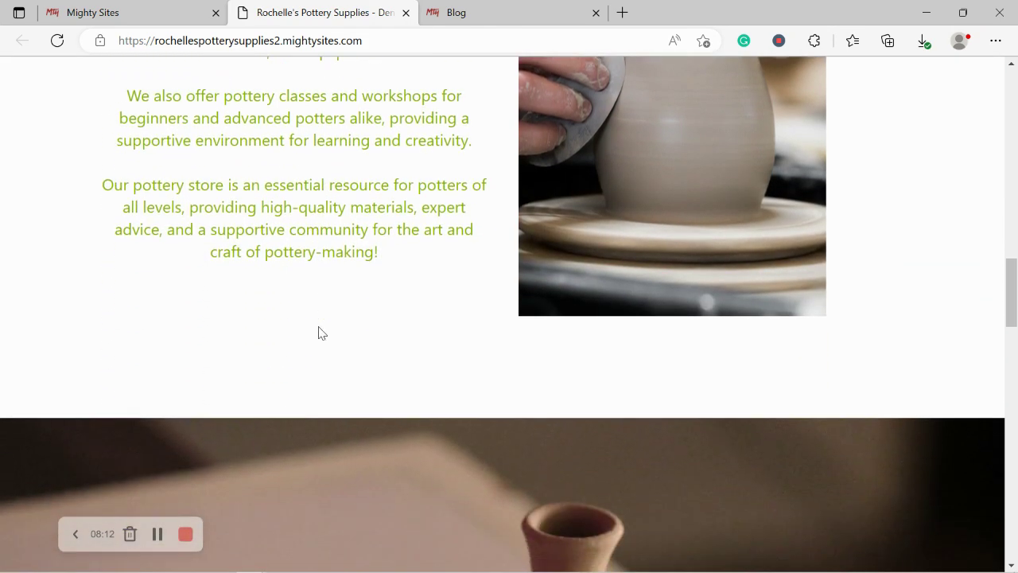
{"action": "scroll", "coordinate": [318, 326], "scroll_direction": "down", "scroll_amount": 6}
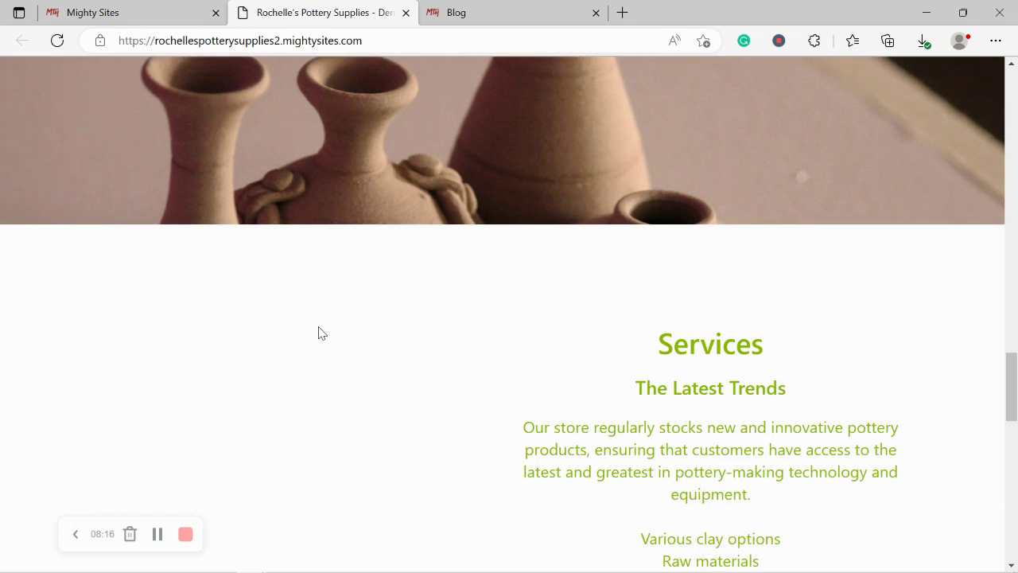
{"action": "scroll", "coordinate": [318, 332], "scroll_direction": "down", "scroll_amount": 2}
{"action": "scroll", "coordinate": [319, 326], "scroll_direction": "down", "scroll_amount": 5}
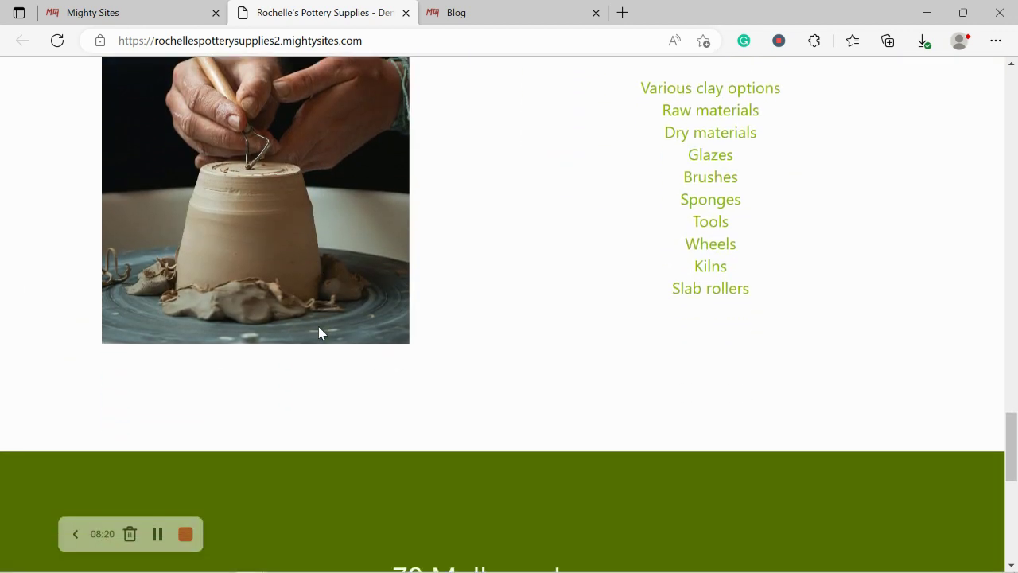
{"action": "scroll", "coordinate": [319, 333], "scroll_direction": "down", "scroll_amount": 5}
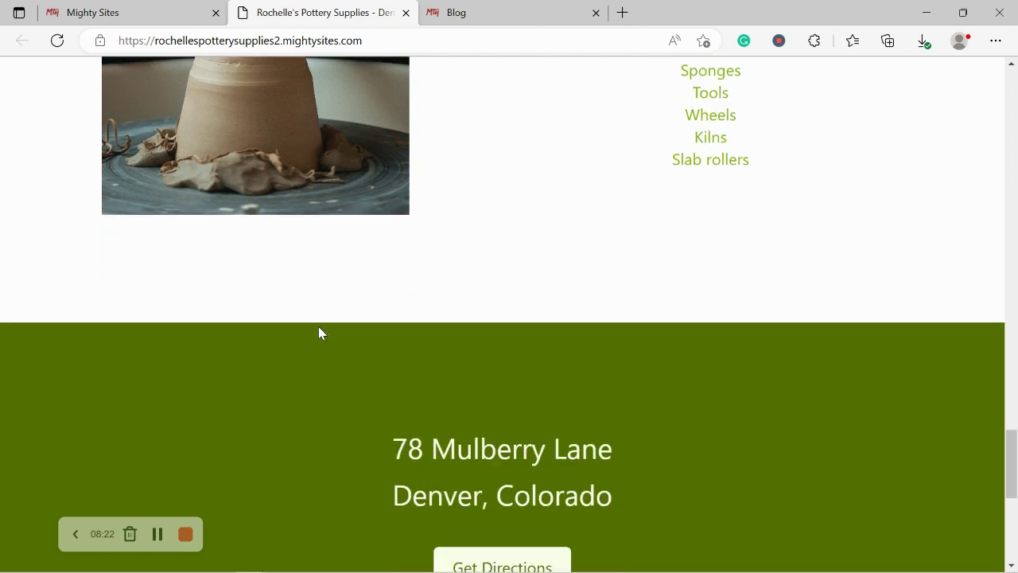
{"action": "scroll", "coordinate": [318, 332], "scroll_direction": "down", "scroll_amount": 4}
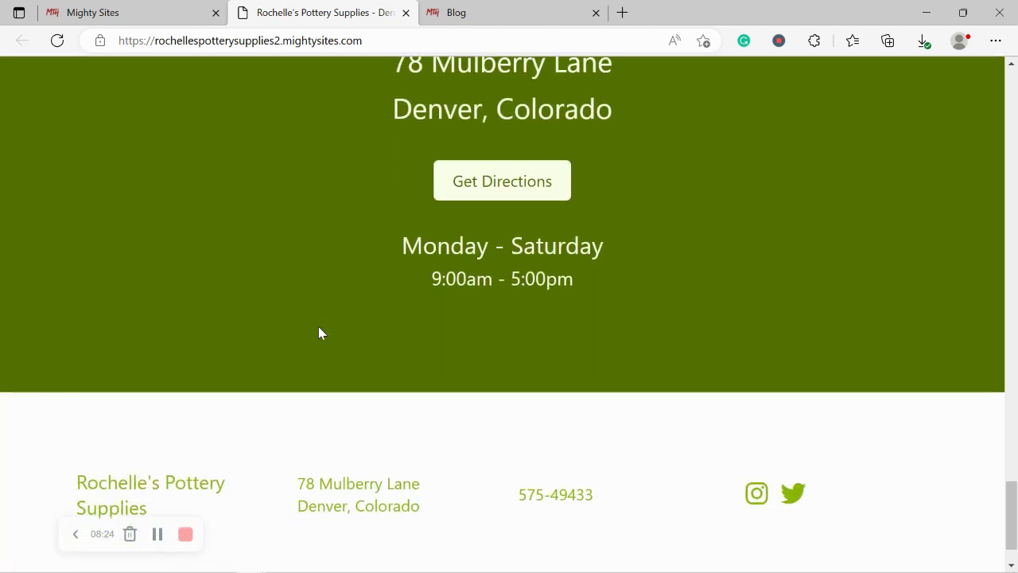
{"action": "scroll", "coordinate": [318, 333], "scroll_direction": "up", "scroll_amount": 1}
{"action": "scroll", "coordinate": [319, 332], "scroll_direction": "up", "scroll_amount": 5}
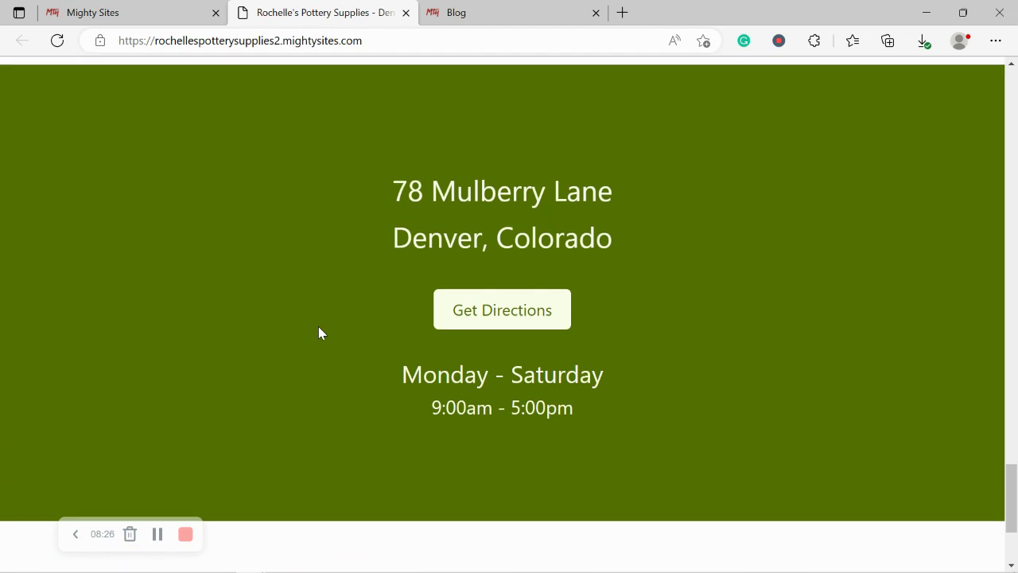
{"action": "scroll", "coordinate": [318, 332], "scroll_direction": "up", "scroll_amount": 5}
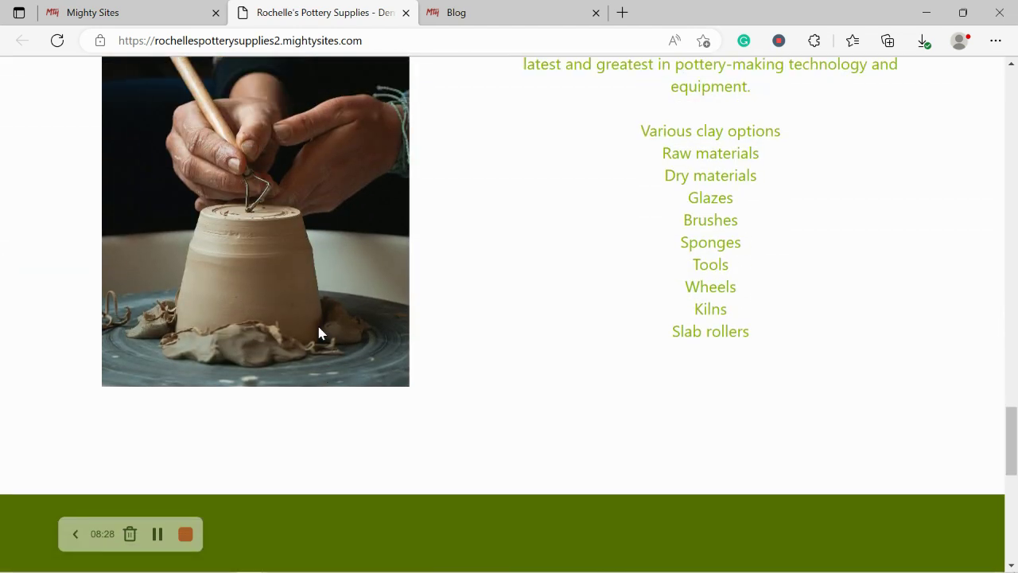
{"action": "scroll", "coordinate": [318, 333], "scroll_direction": "up", "scroll_amount": 5}
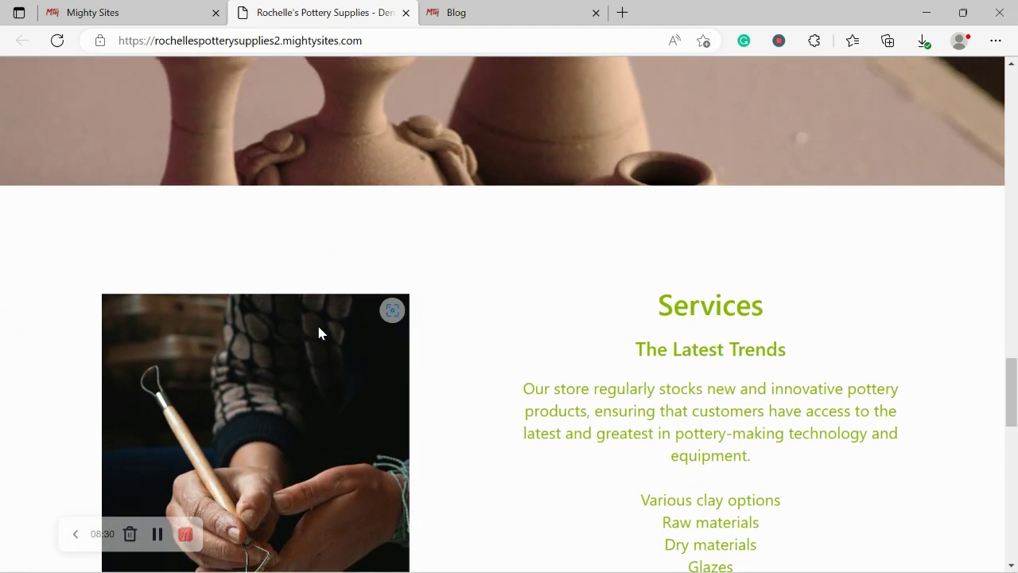
{"action": "scroll", "coordinate": [318, 332], "scroll_direction": "up", "scroll_amount": 5}
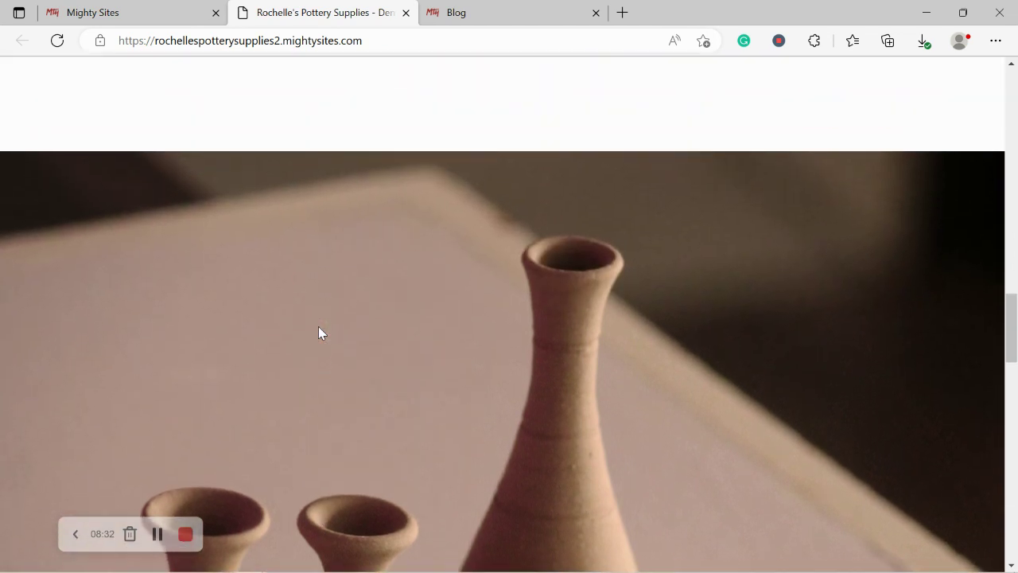
{"action": "scroll", "coordinate": [319, 332], "scroll_direction": "up", "scroll_amount": 3}
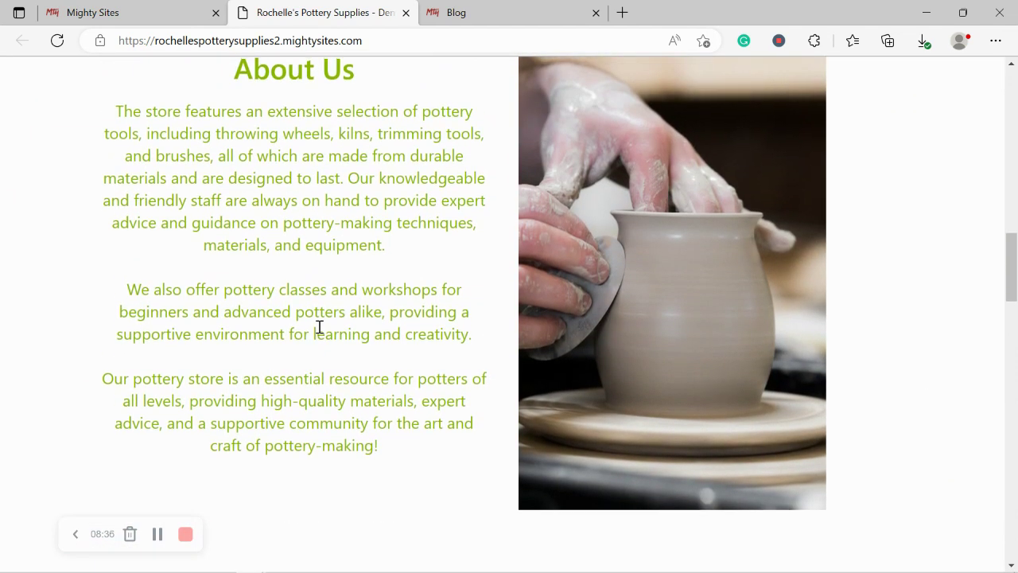
{"action": "scroll", "coordinate": [318, 330], "scroll_direction": "up", "scroll_amount": 5}
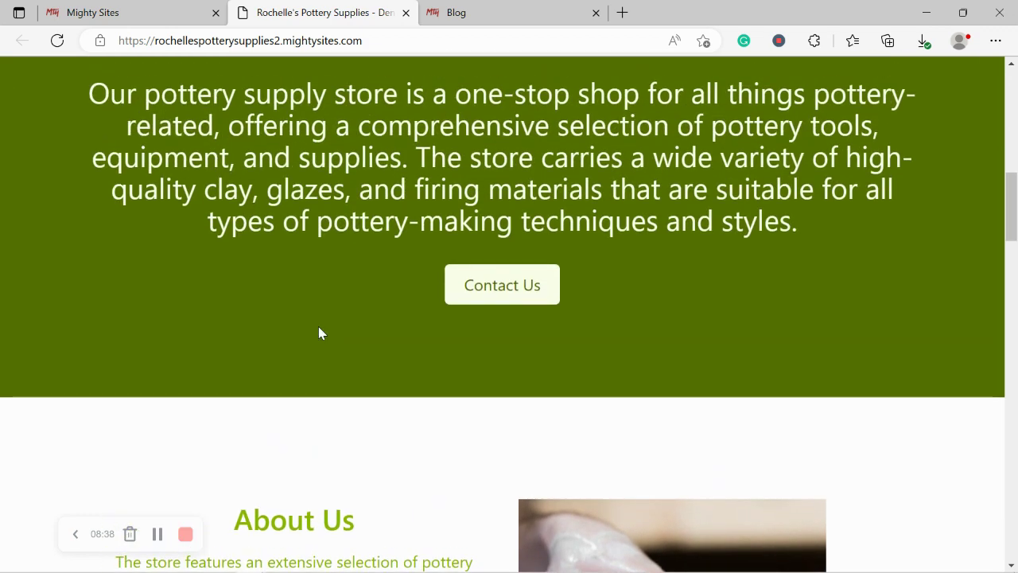
{"action": "scroll", "coordinate": [318, 333], "scroll_direction": "up", "scroll_amount": 3}
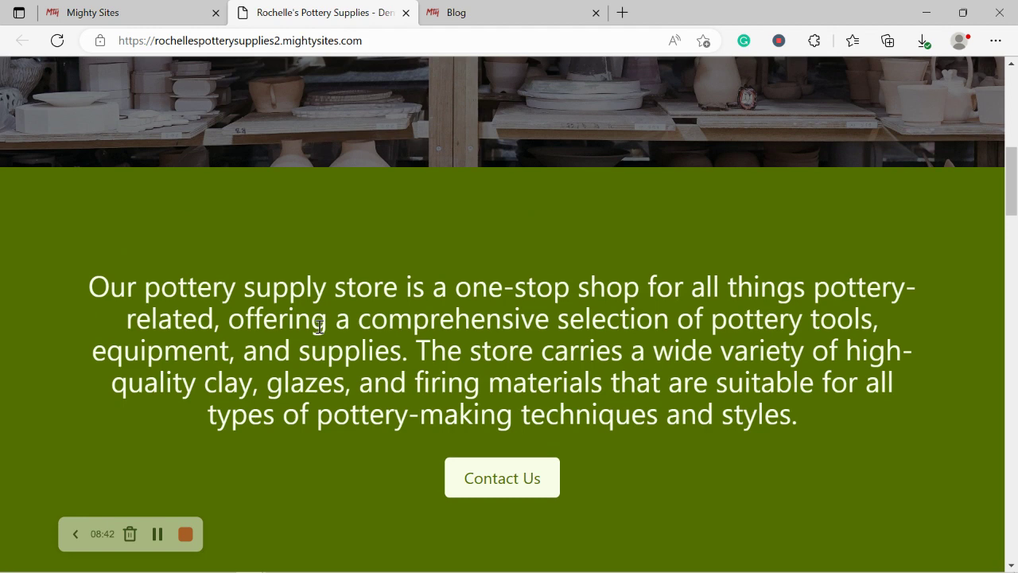
{"action": "scroll", "coordinate": [318, 326], "scroll_direction": "up", "scroll_amount": 5}
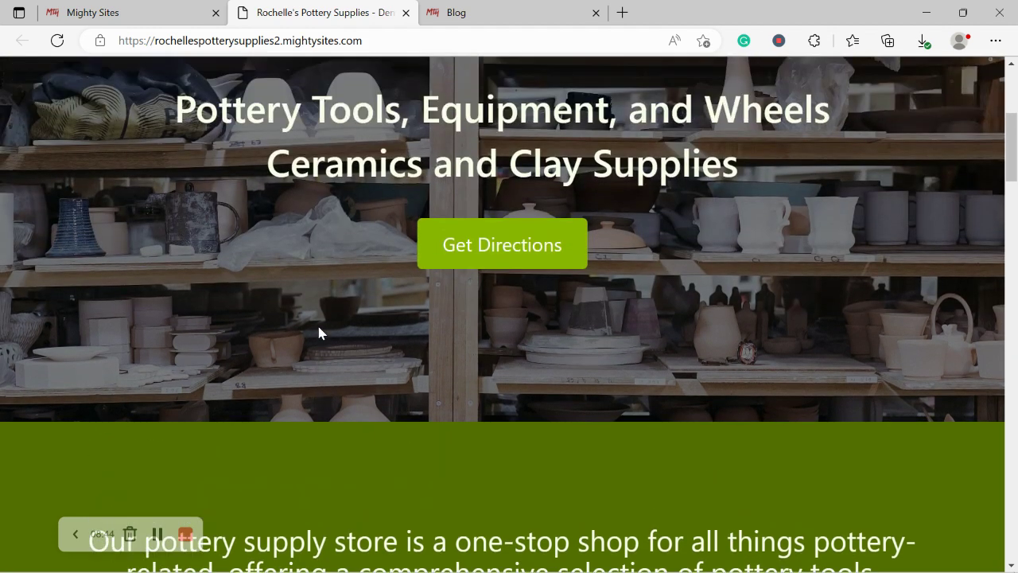
{"action": "scroll", "coordinate": [319, 332], "scroll_direction": "up", "scroll_amount": 3}
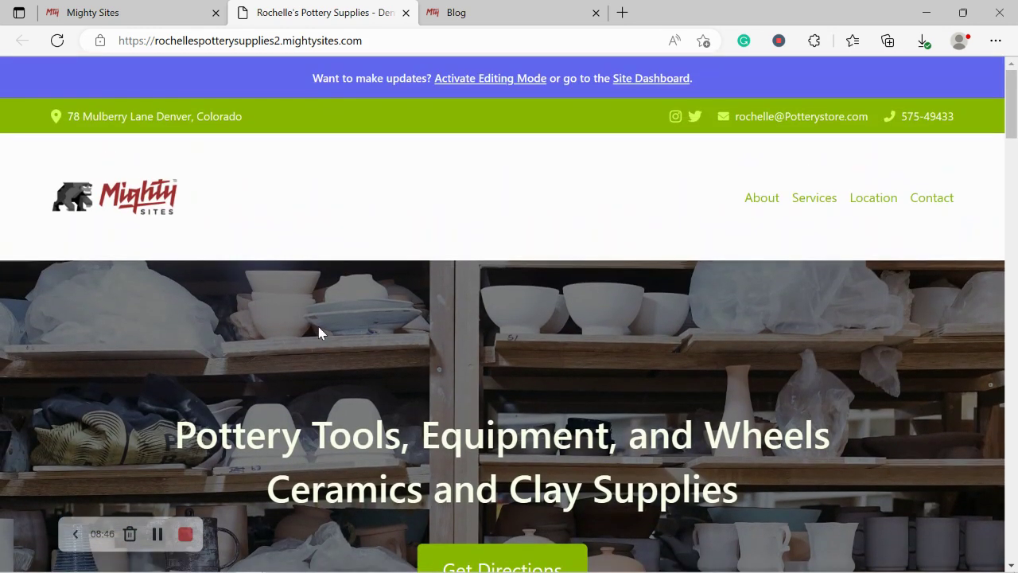